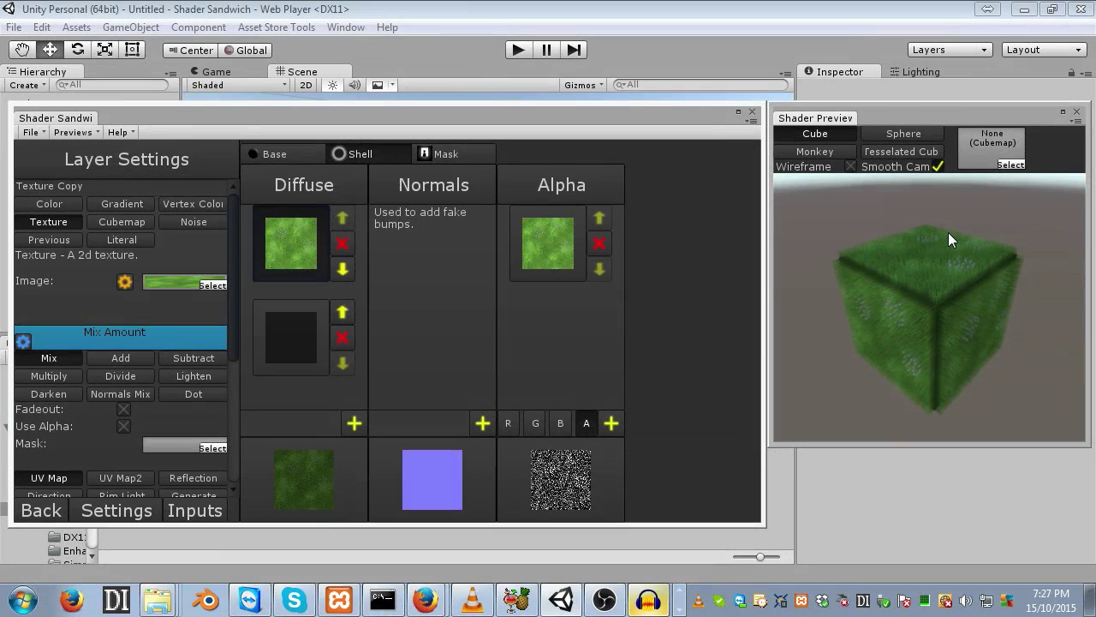
Step: Examine the finished grass shader on the cube, tessellated cube, sphere and monkey preview models
mouse_move(948, 233)
mouse_down()
mouse_move(932, 249)
mouse_move(986, 237)
mouse_move(969, 228)
mouse_move(936, 246)
mouse_up()
scroll(936, 247, up, 5)
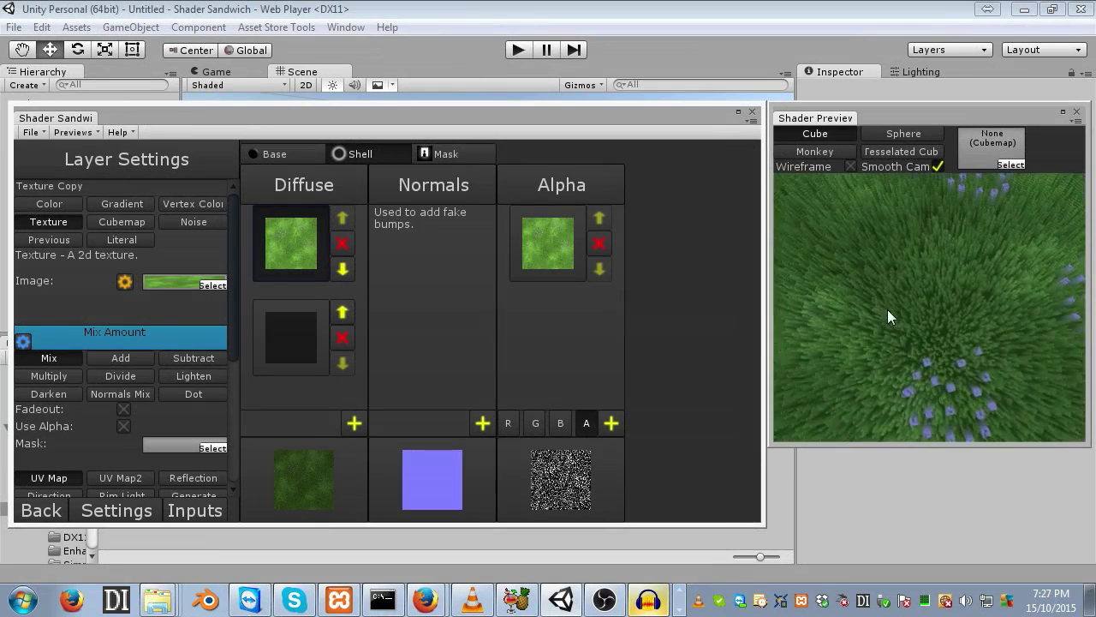
click(900, 153)
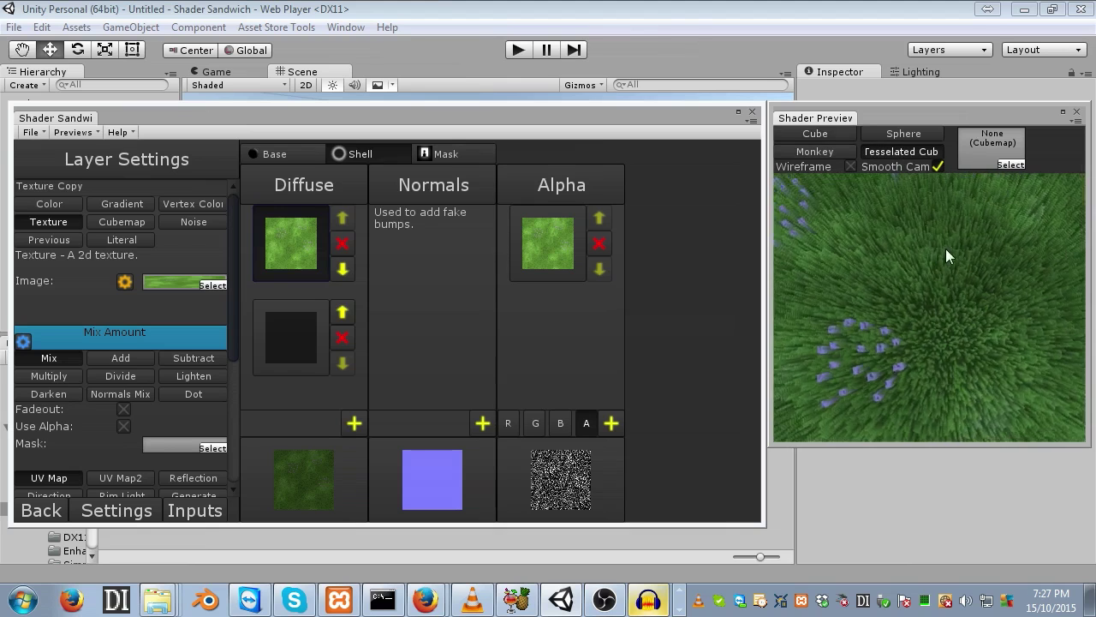
click(913, 135)
scroll(950, 241, up, 3)
click(818, 152)
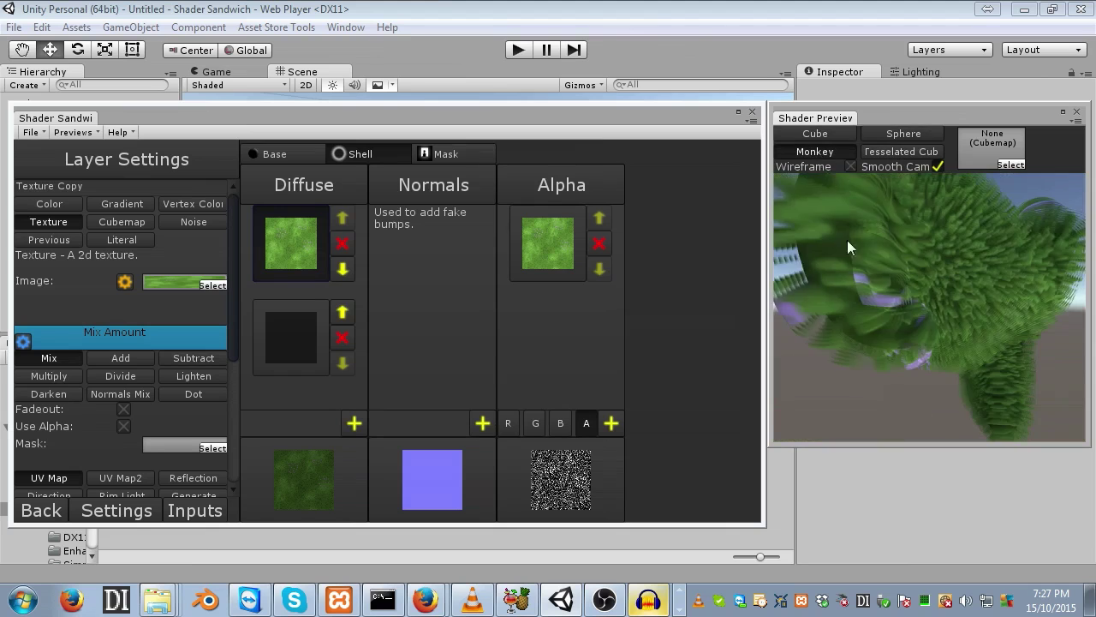
scroll(985, 252, down, 3)
drag(1021, 271, 1043, 255)
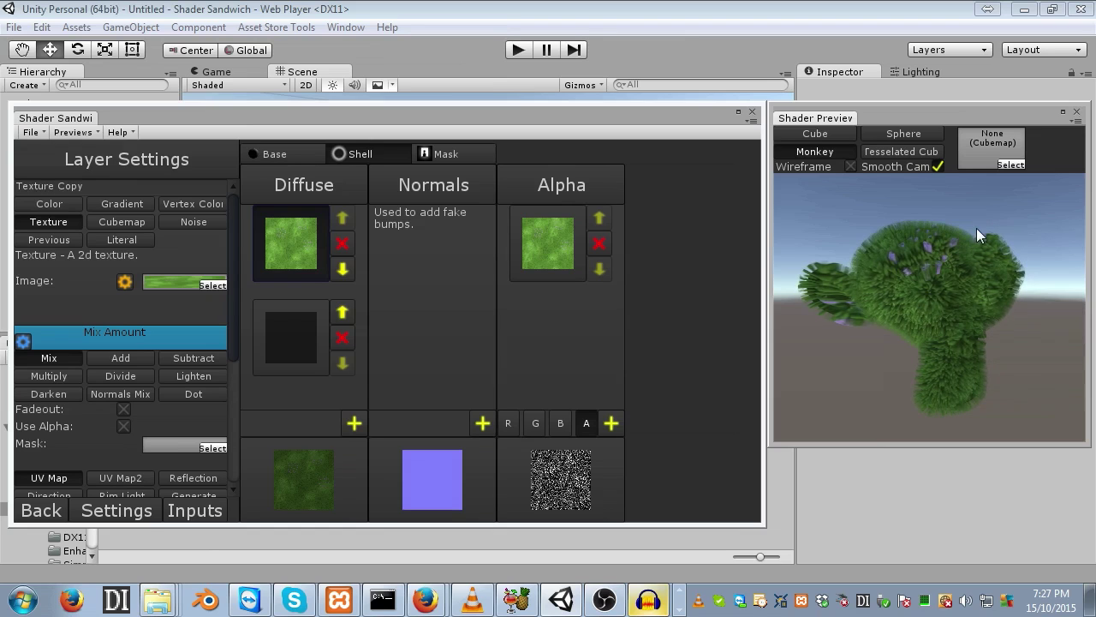
mouse_move(976, 228)
mouse_down()
mouse_move(944, 235)
mouse_move(1008, 241)
mouse_move(938, 212)
mouse_move(998, 296)
mouse_move(972, 301)
mouse_up()
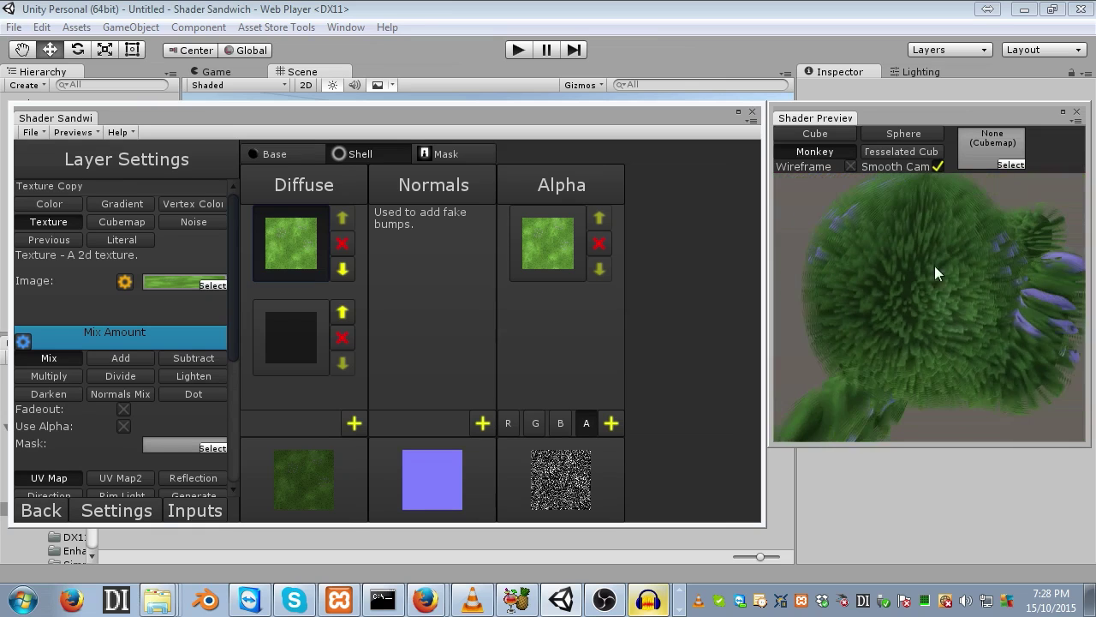
Step: Compare how the grass shells look on the plain cube, tessellated cube and monkey, both close up and from afar
click(839, 135)
click(901, 151)
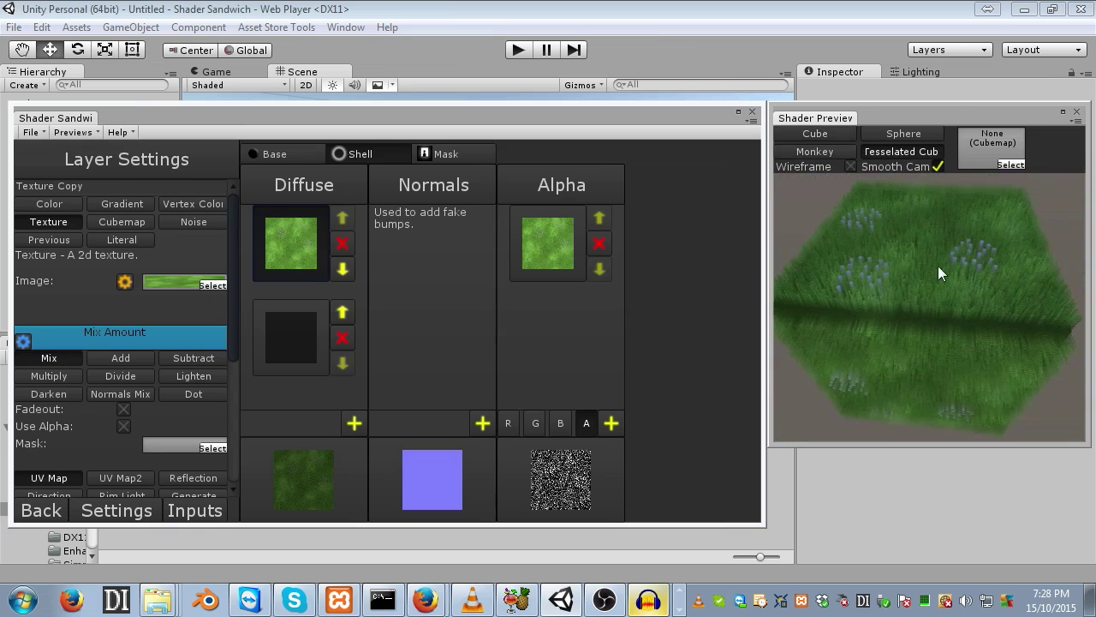
mouse_move(938, 265)
mouse_down()
mouse_move(912, 297)
mouse_move(895, 299)
mouse_move(922, 274)
mouse_move(922, 250)
mouse_move(923, 262)
mouse_up()
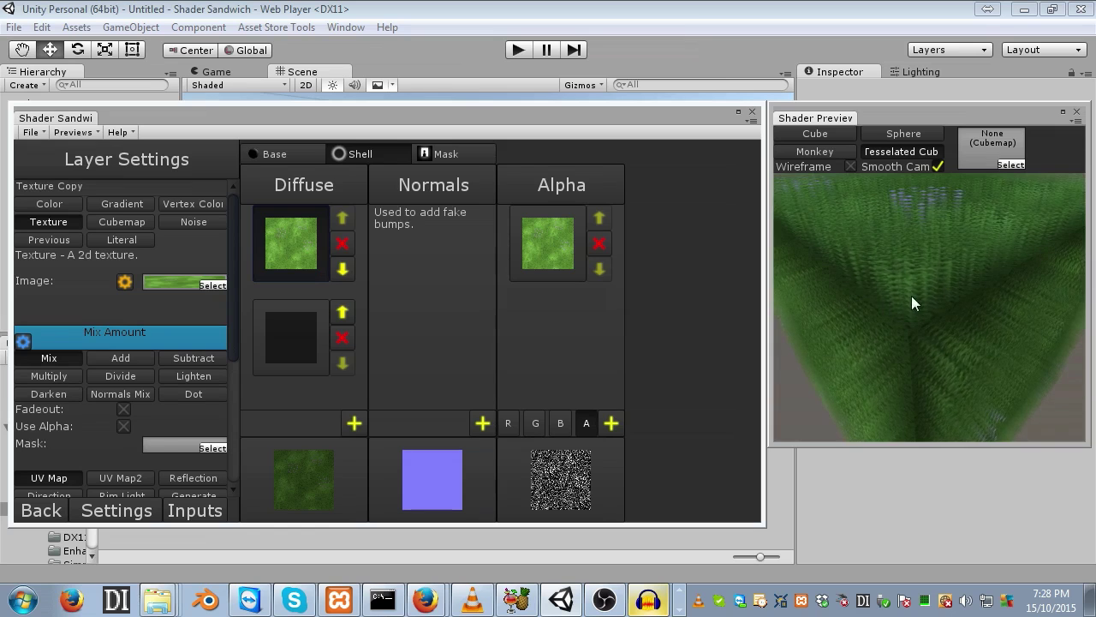
click(836, 148)
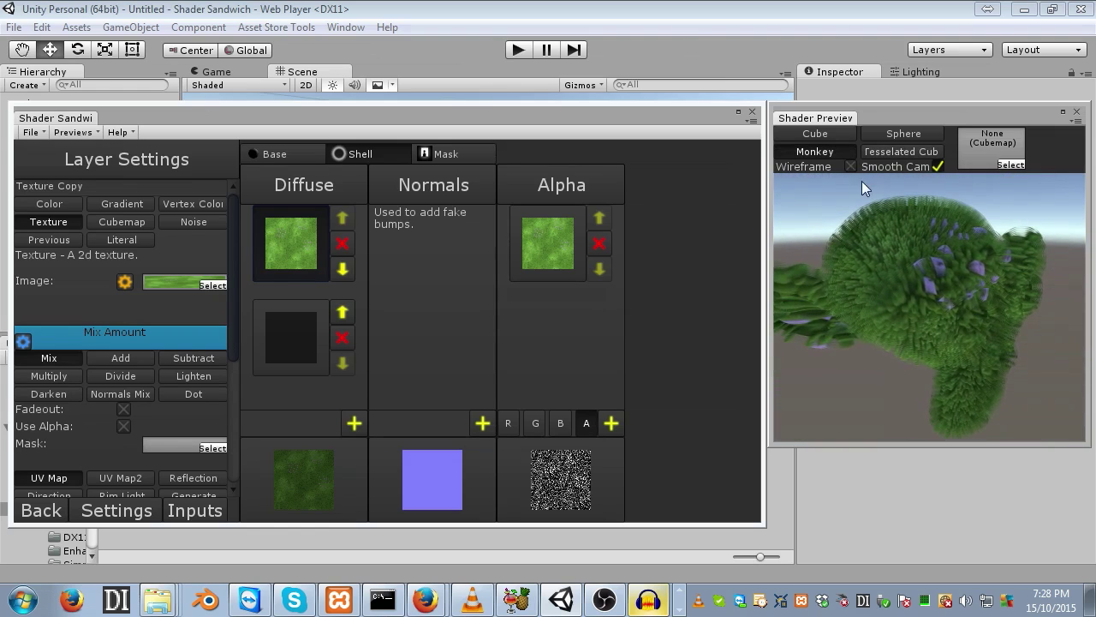
click(832, 135)
drag(947, 250, 951, 367)
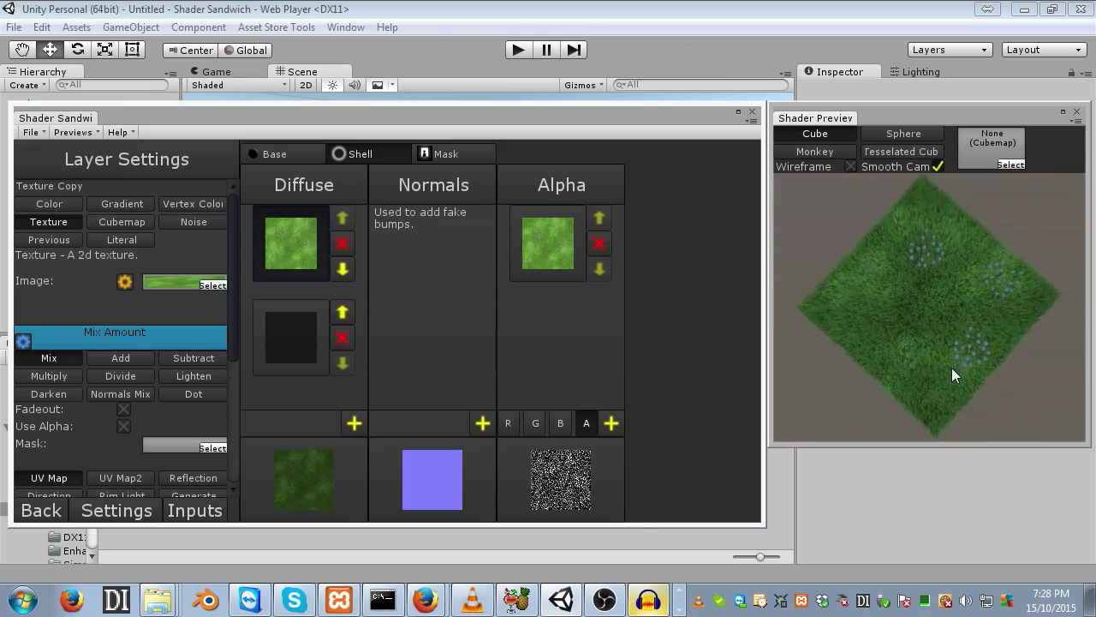
scroll(953, 356, down, 5)
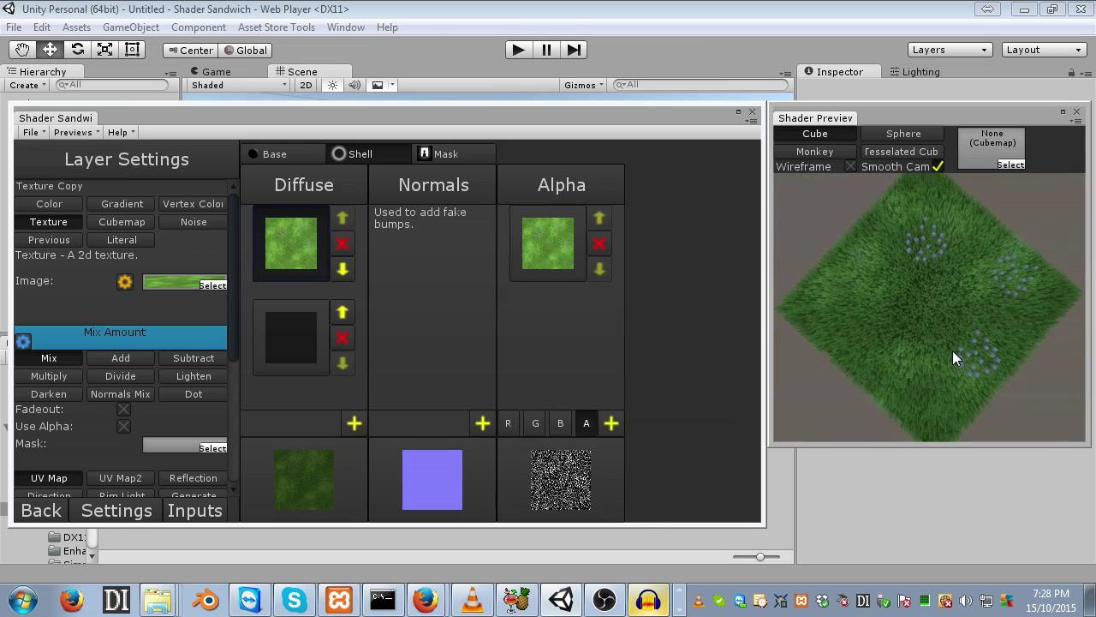
click(901, 150)
drag(923, 226, 950, 340)
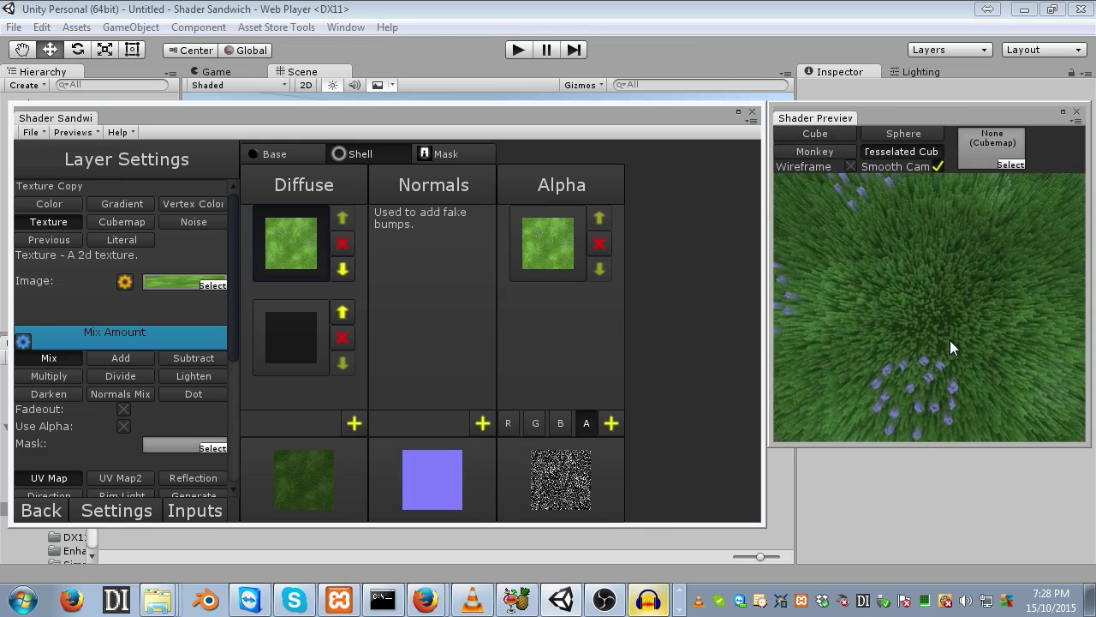
scroll(993, 283, down, 5)
drag(1019, 268, 979, 305)
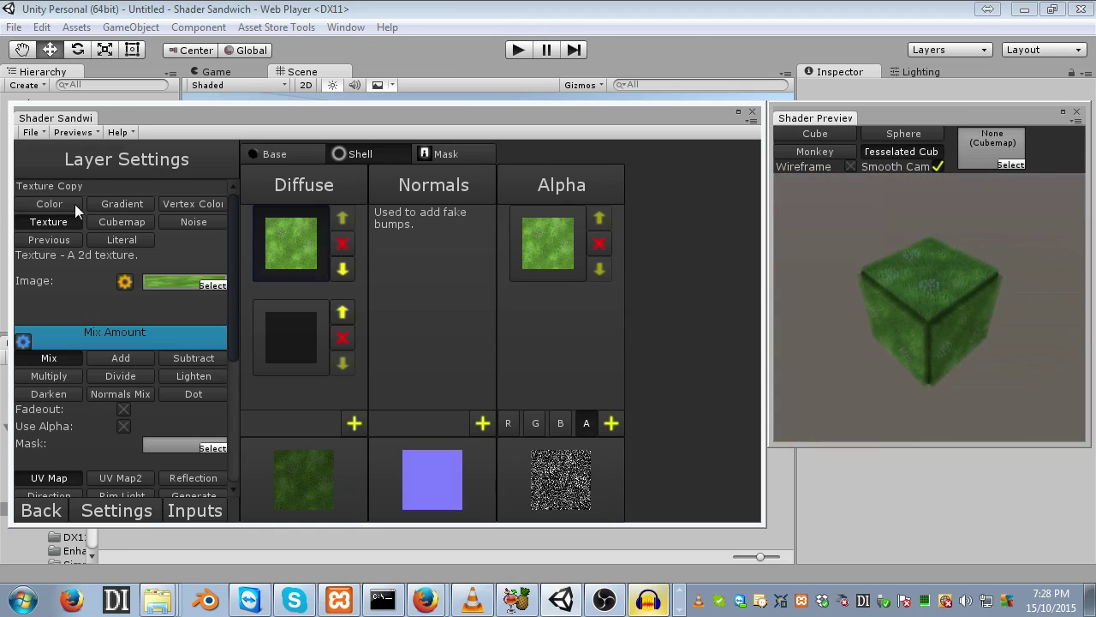
Step: Start a new shader and add a Texture layer to the Base Diffuse channel
click(30, 132)
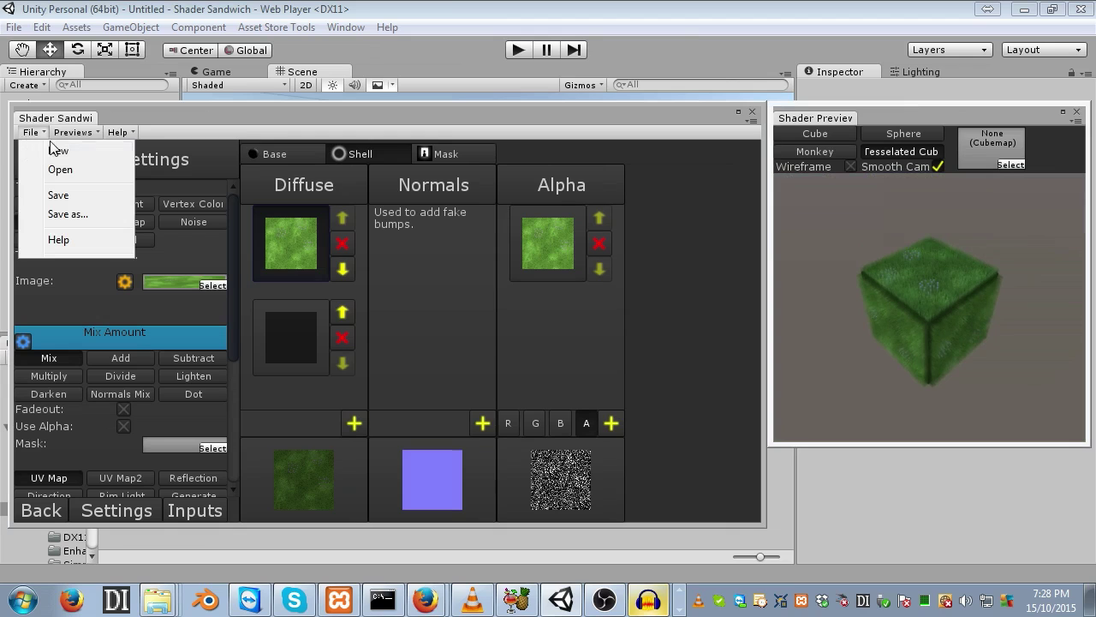
click(56, 151)
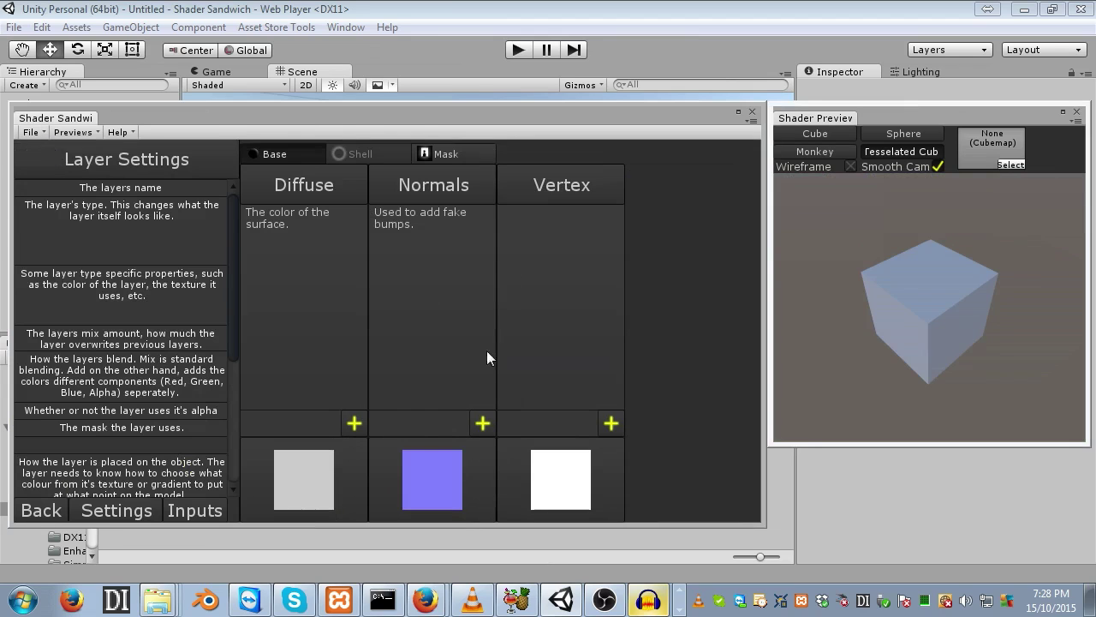
click(354, 424)
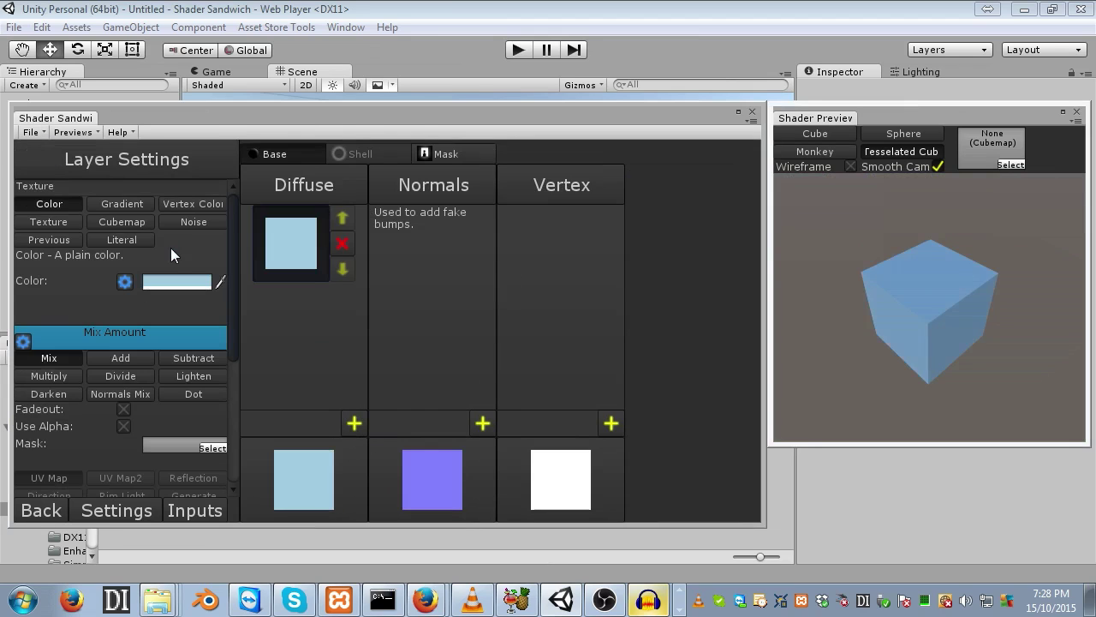
click(43, 216)
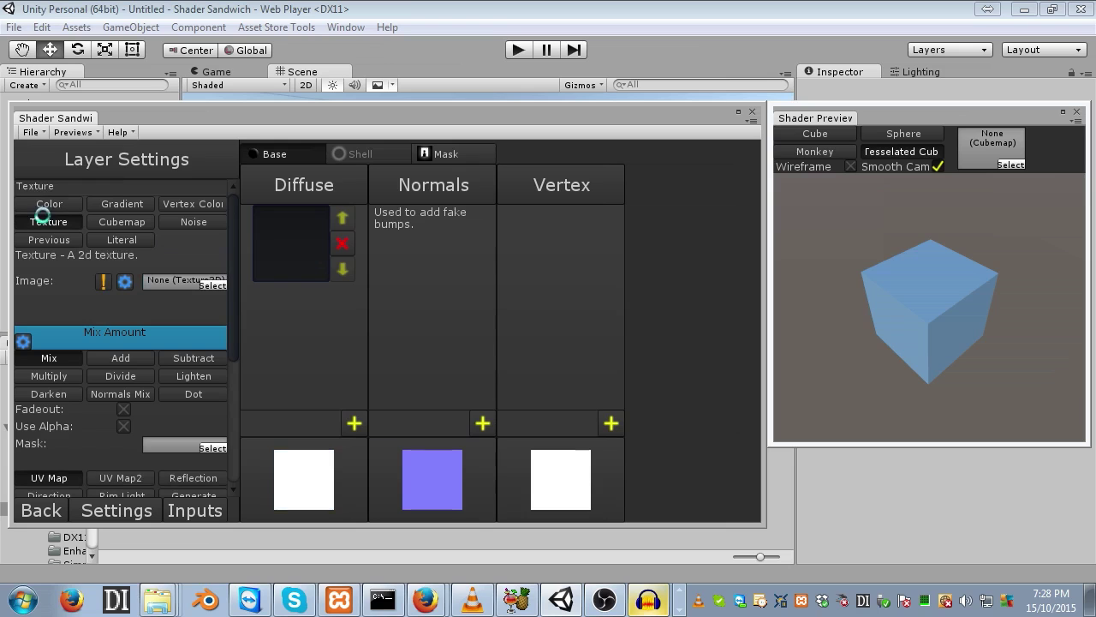
Step: Expose the Diffuse layer's image as an input and assign the Grass texture to it
click(103, 283)
click(603, 330)
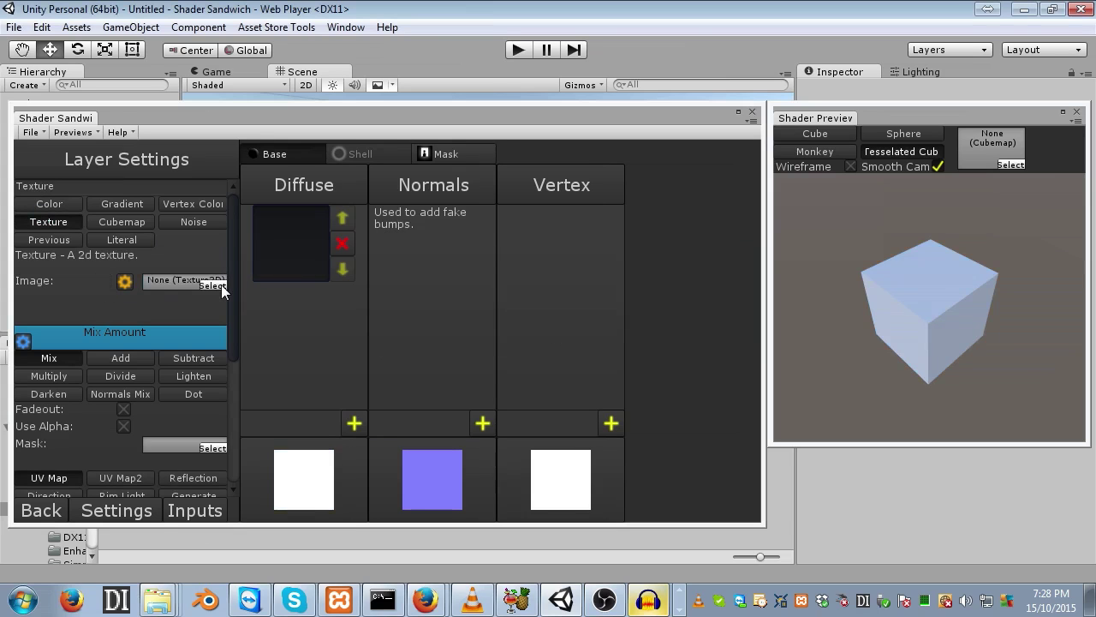
click(221, 284)
text(grass)
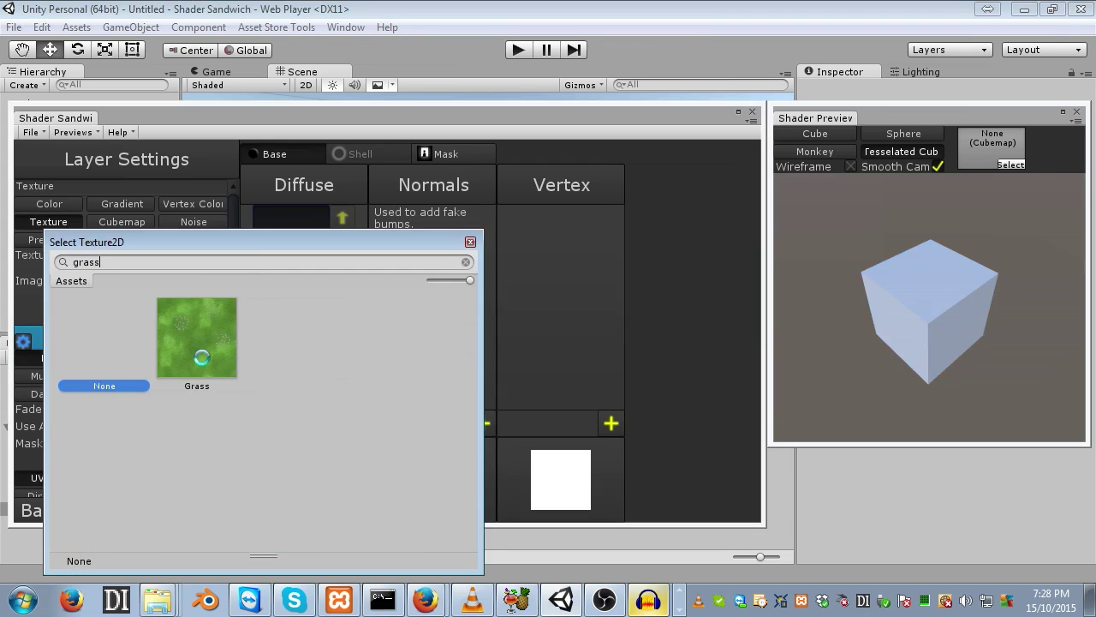
double_click(202, 357)
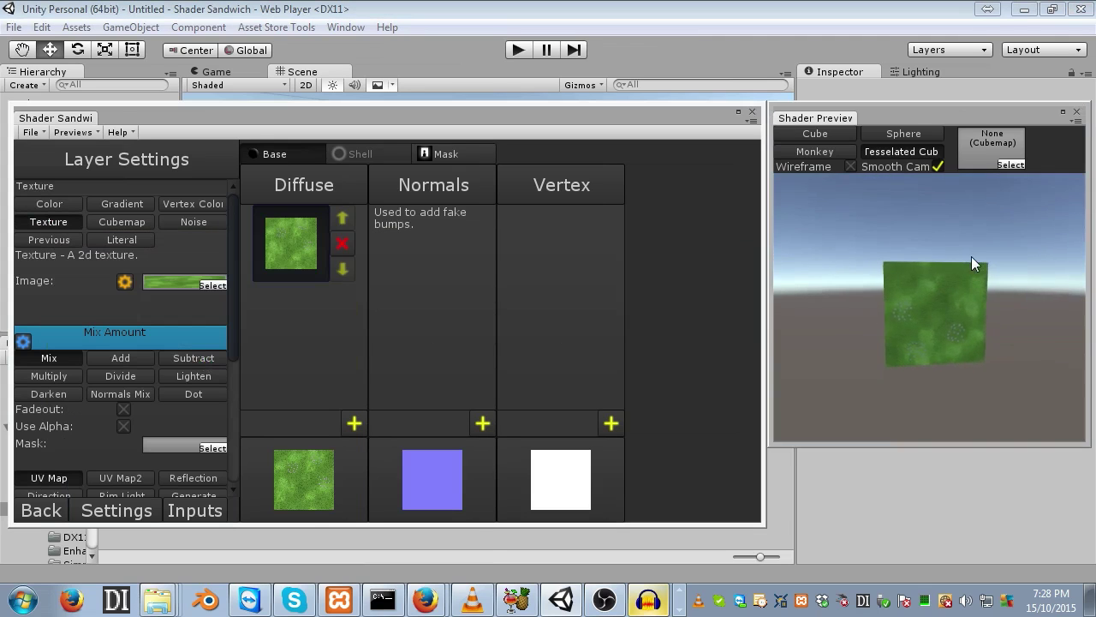
drag(971, 256, 952, 349)
scroll(952, 348, up, 3)
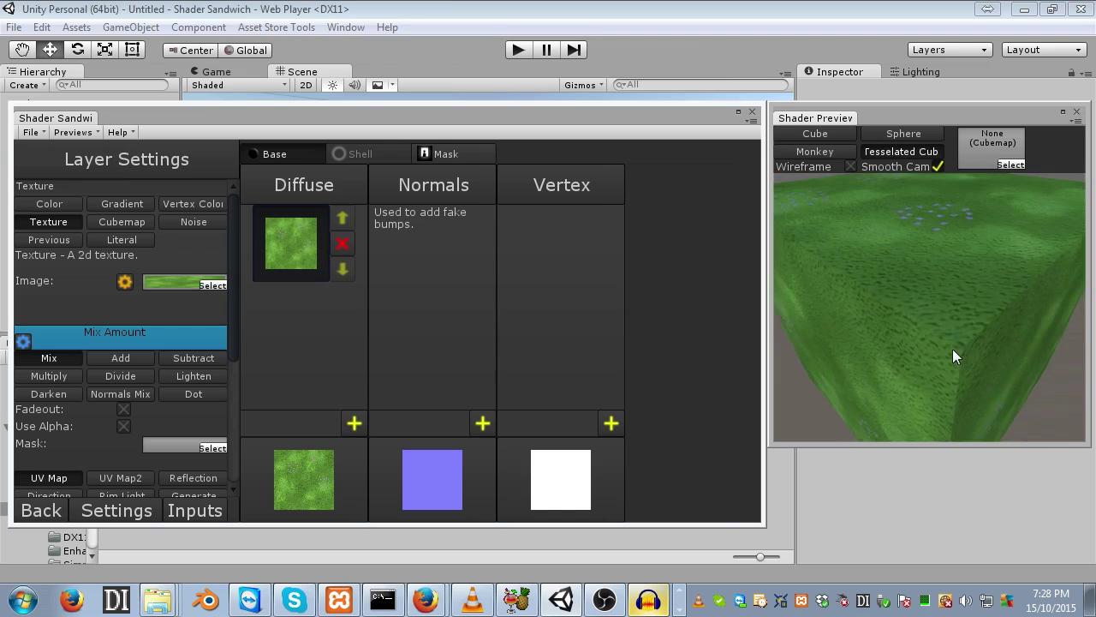
scroll(952, 349, down, 3)
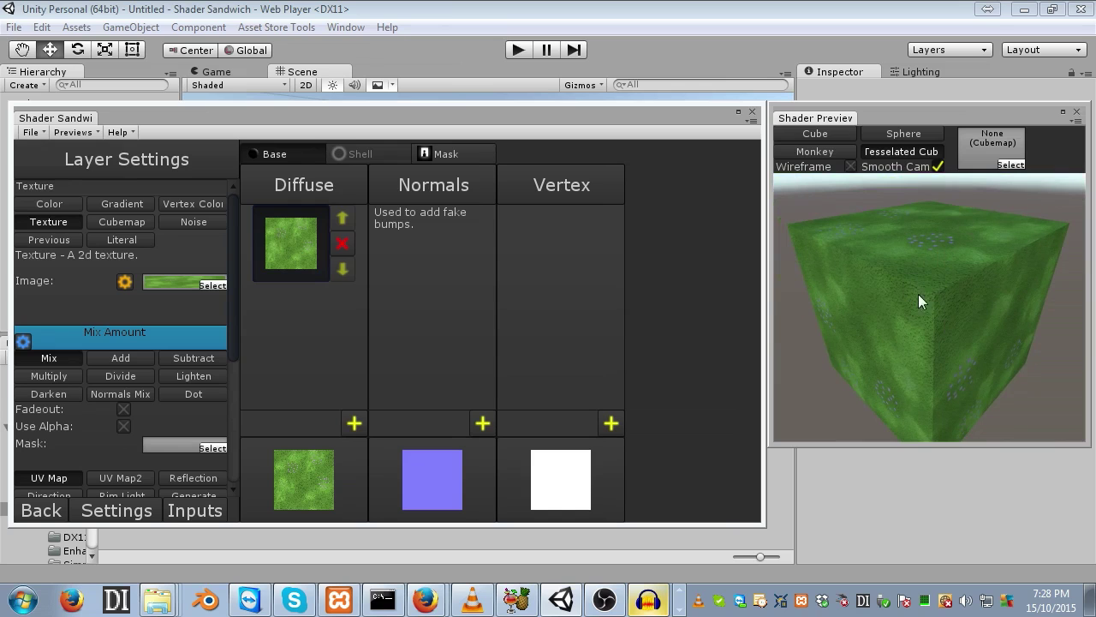
Step: Enable Shells (Fur/Grass) in the shader settings and check the shell on the monkey and tessellated cube previews
click(118, 511)
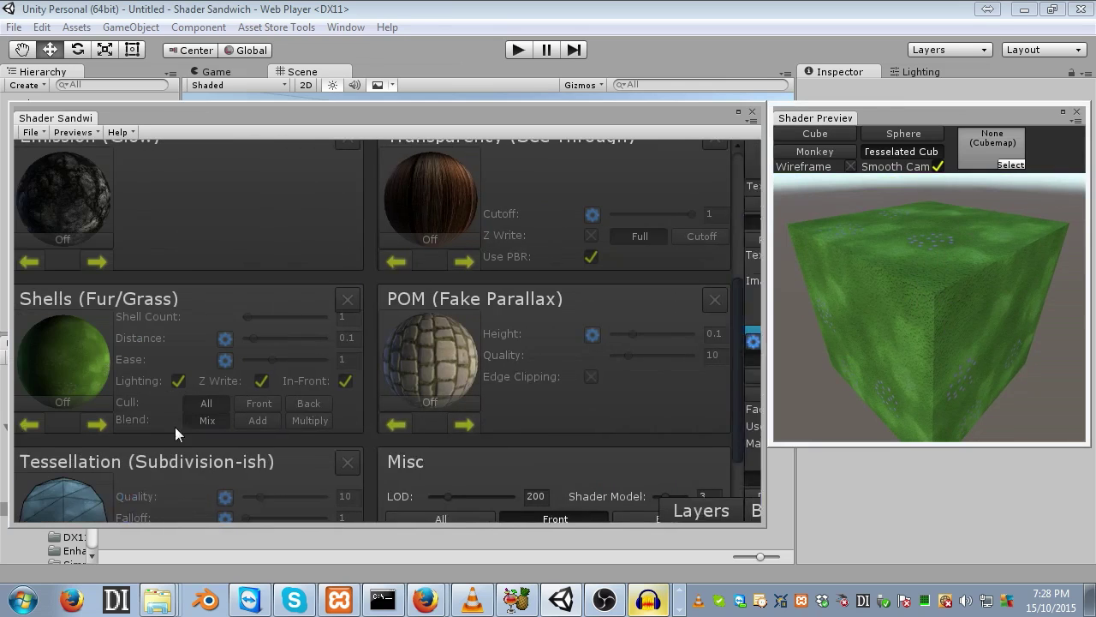
click(363, 300)
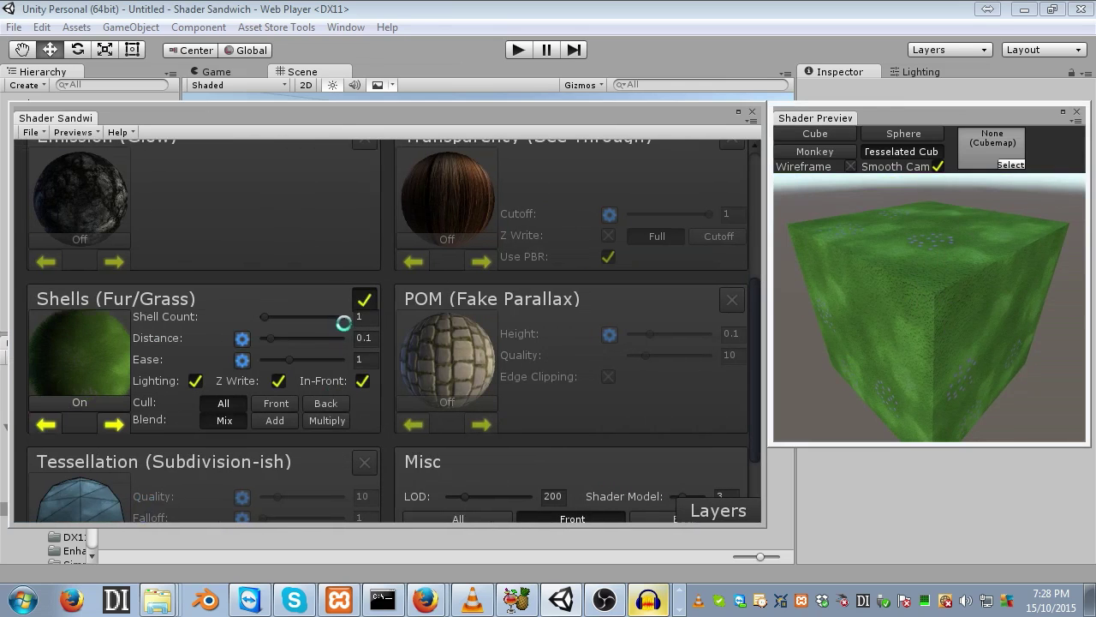
drag(919, 312, 921, 229)
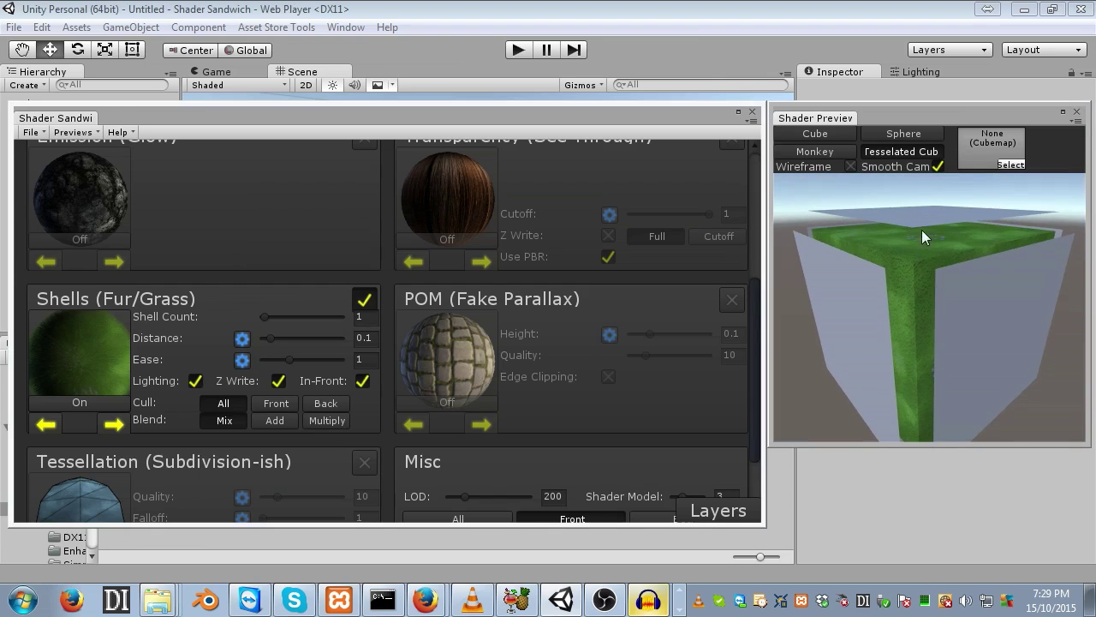
click(835, 156)
mouse_move(881, 261)
mouse_down()
mouse_move(990, 258)
mouse_move(950, 256)
mouse_move(963, 274)
mouse_move(949, 194)
mouse_move(978, 292)
mouse_move(978, 278)
mouse_move(966, 279)
mouse_up()
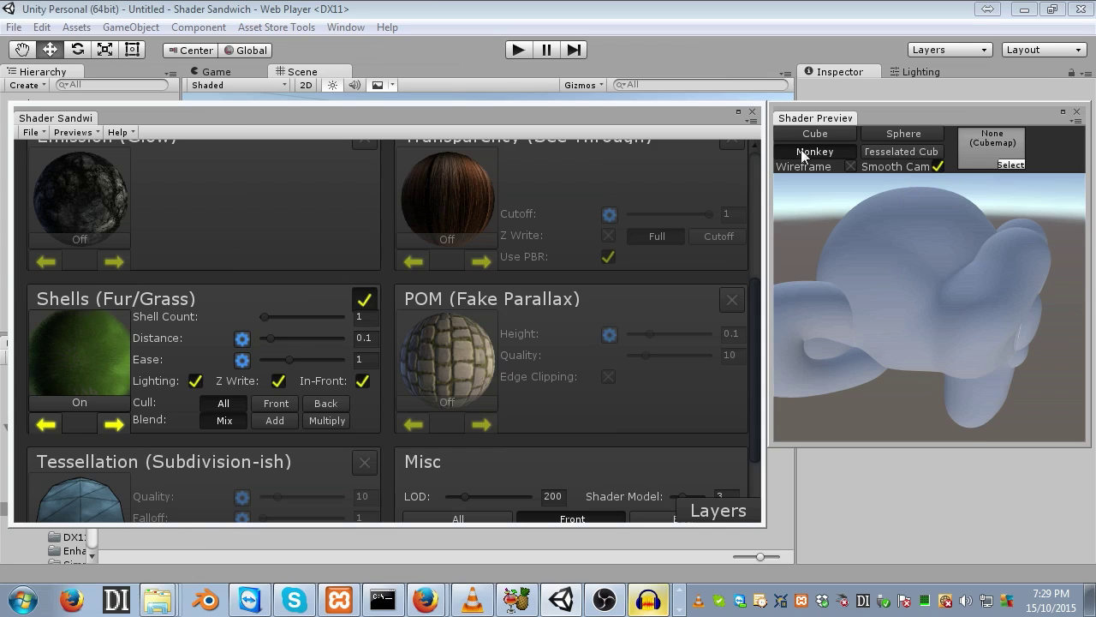
click(841, 135)
click(890, 156)
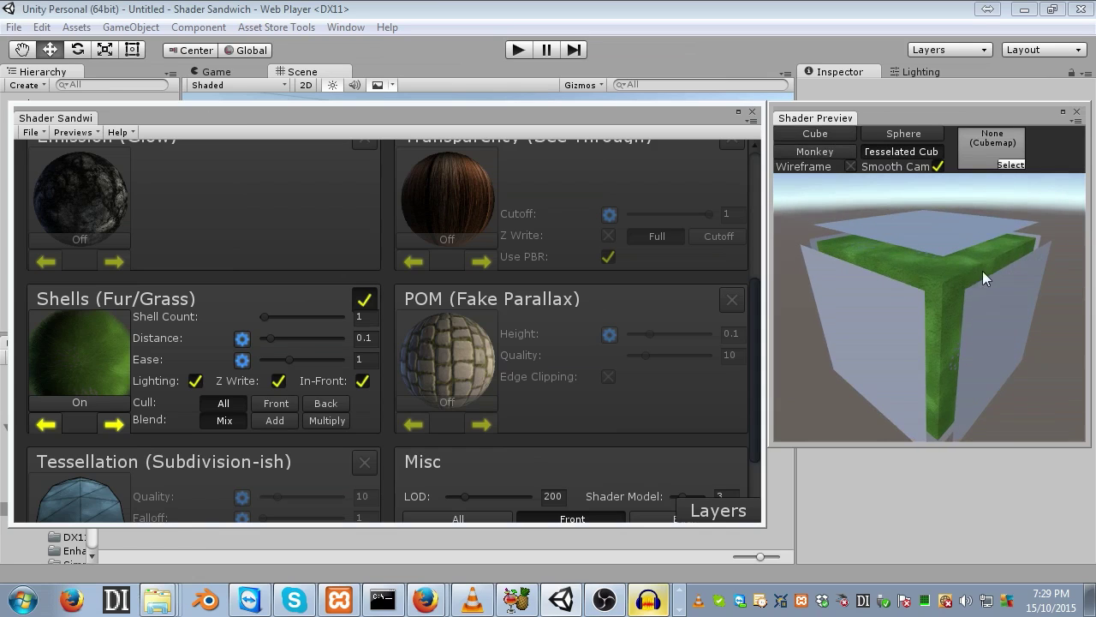
Step: Set the shell count to 3 and expose the shell Distance as an input
click(353, 316)
text(3)
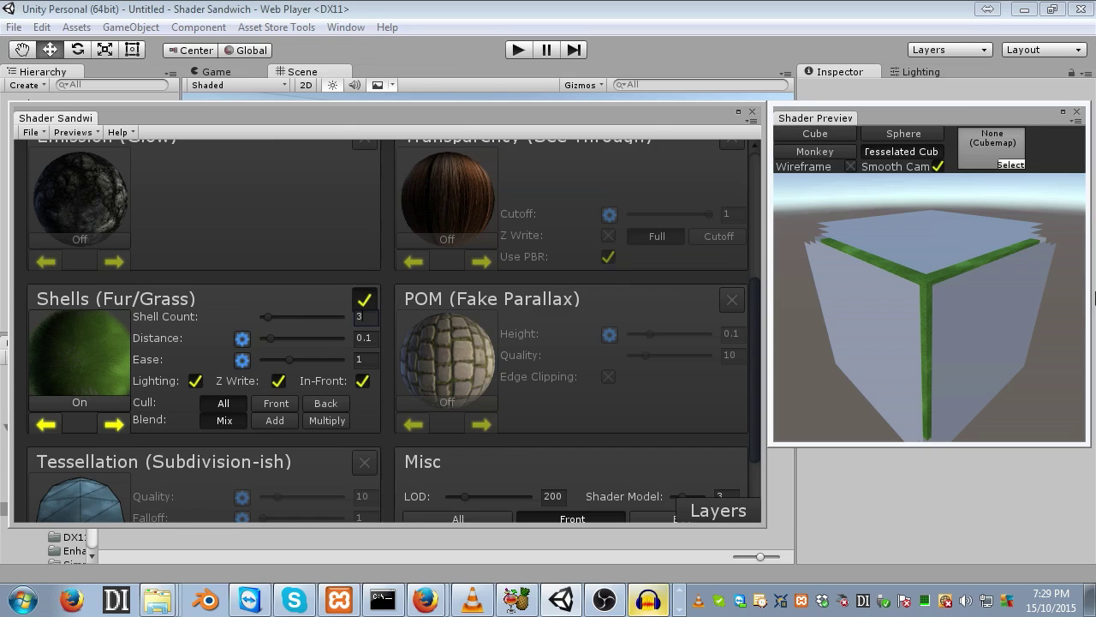
click(244, 338)
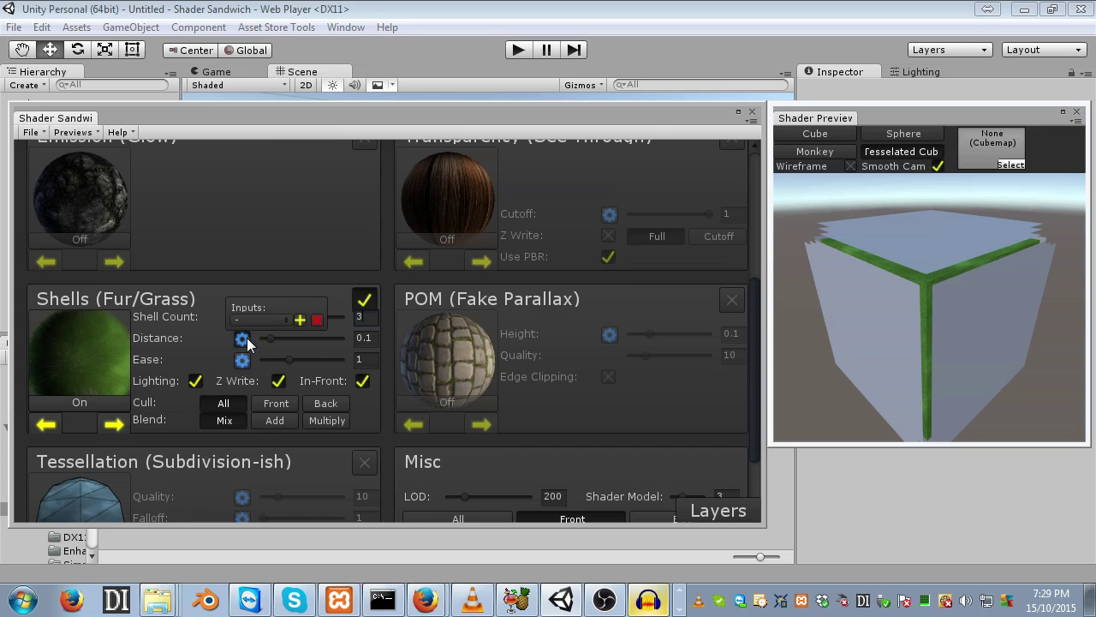
click(300, 321)
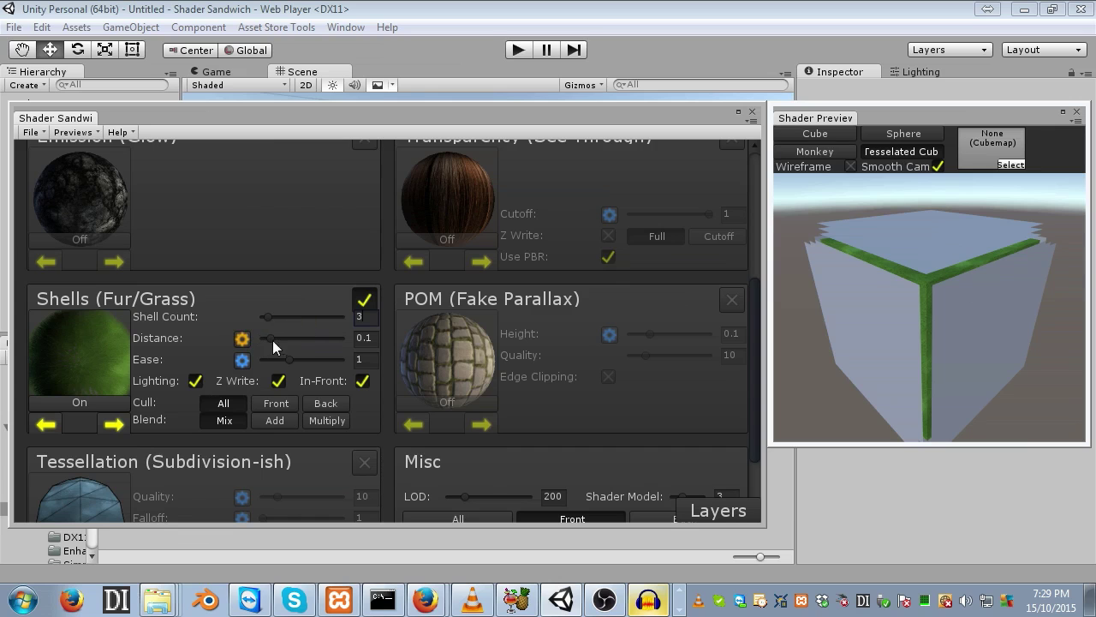
mouse_move(273, 340)
mouse_down()
mouse_move(303, 344)
mouse_move(251, 343)
mouse_move(284, 352)
mouse_move(272, 352)
mouse_up()
Step: Copy the Grass texture layer from the Base Diffuse channel and paste it into the Shell Diffuse channel
click(692, 511)
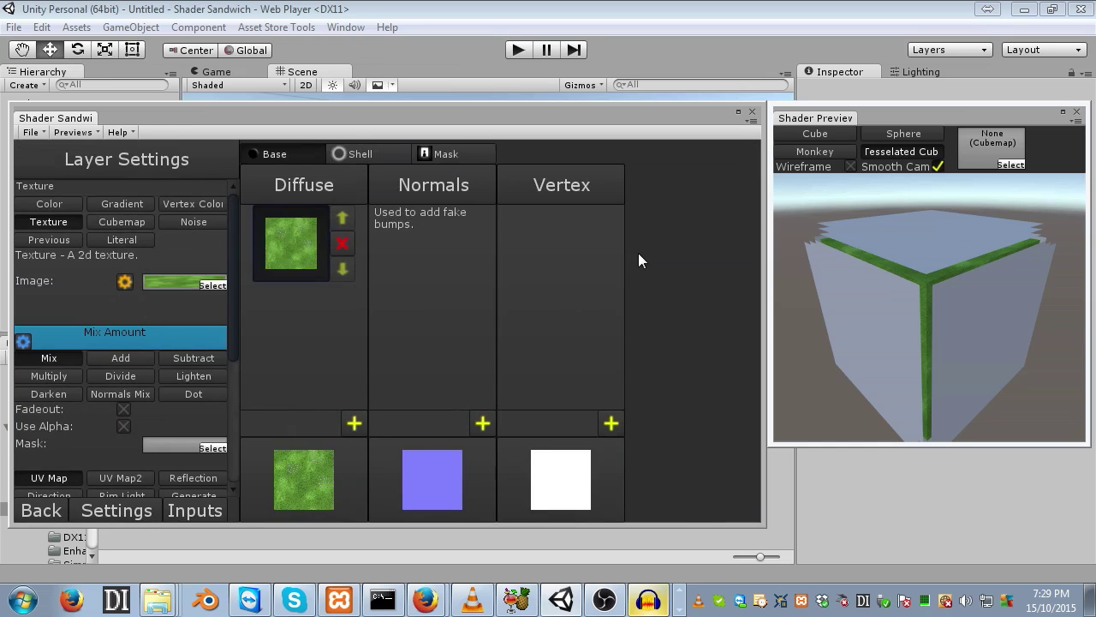
right_click(291, 239)
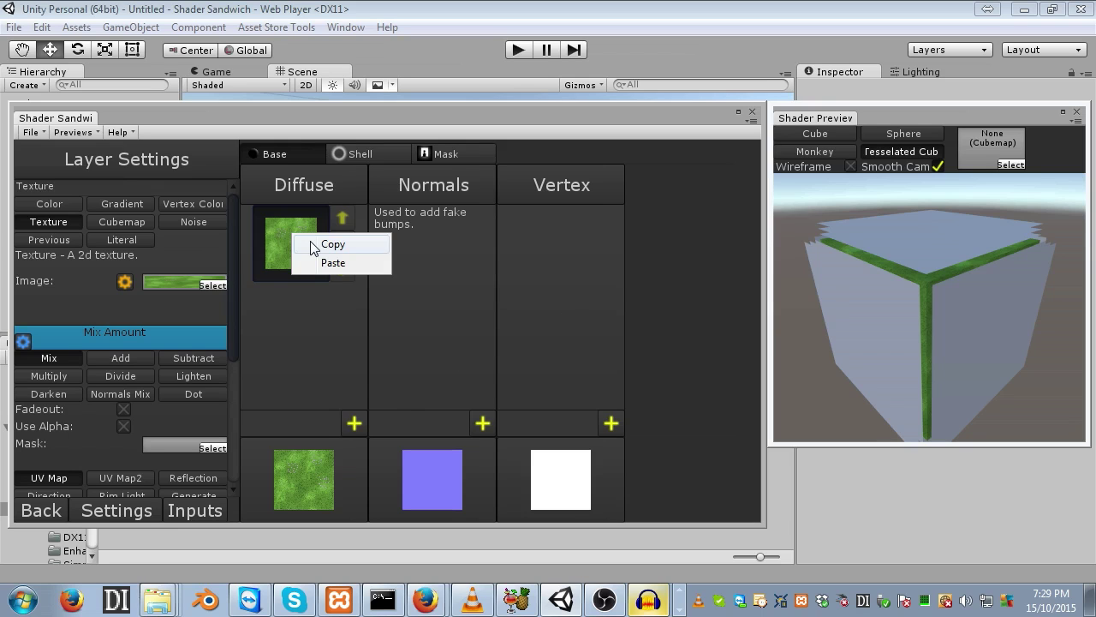
click(278, 240)
click(379, 153)
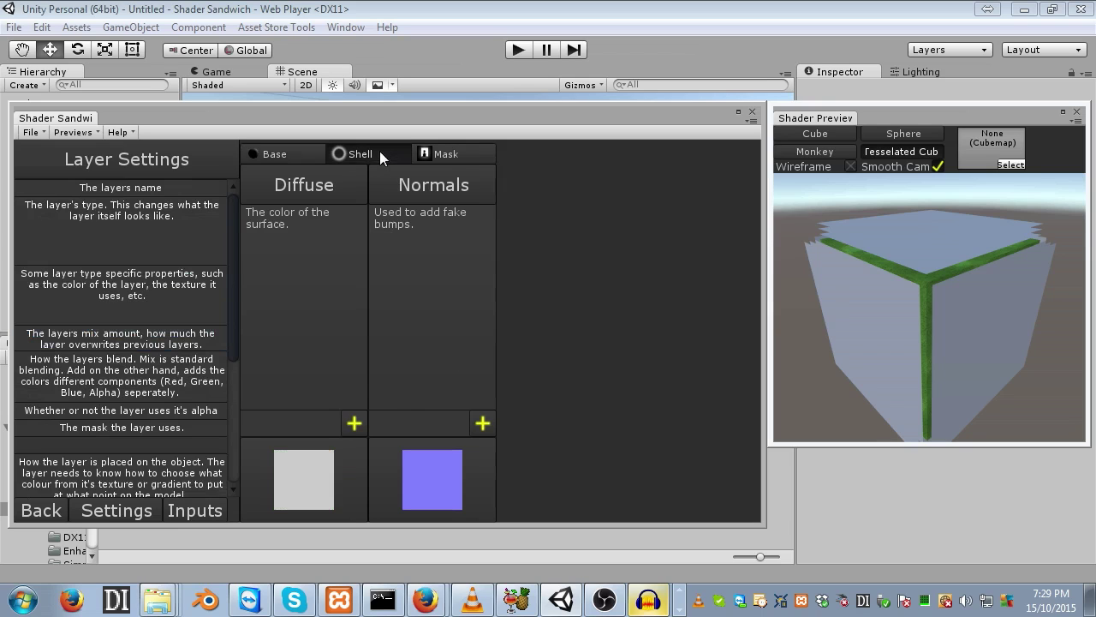
right_click(281, 254)
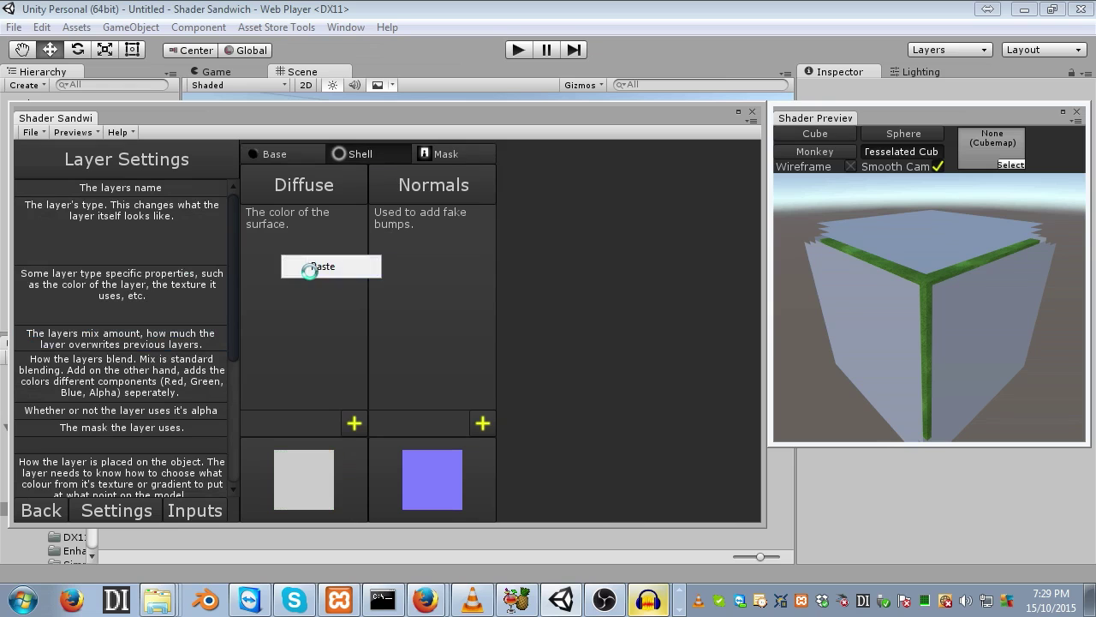
click(315, 267)
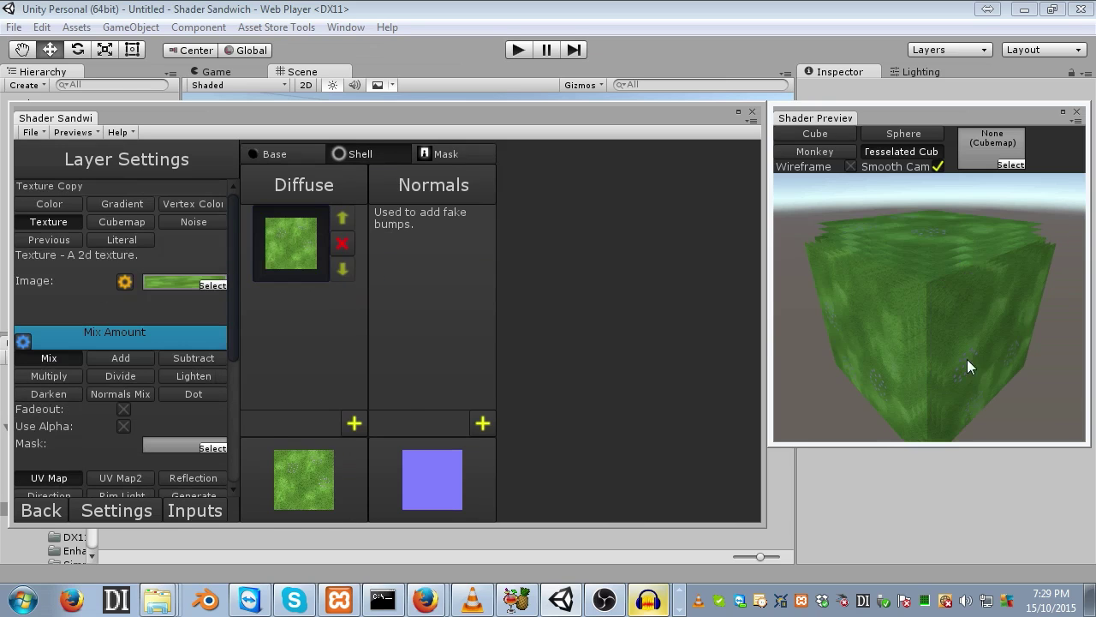
drag(935, 346, 954, 360)
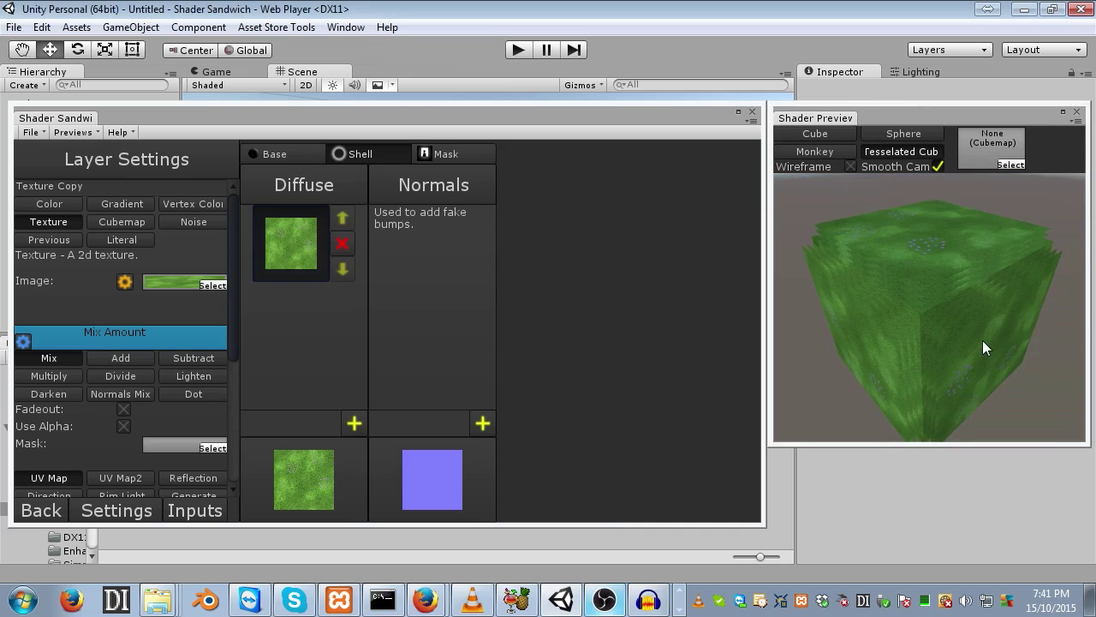
Step: Enable Transparency in the shader settings, switch its type to Fade, and turn on Z Write
click(145, 510)
scroll(695, 351, up, 3)
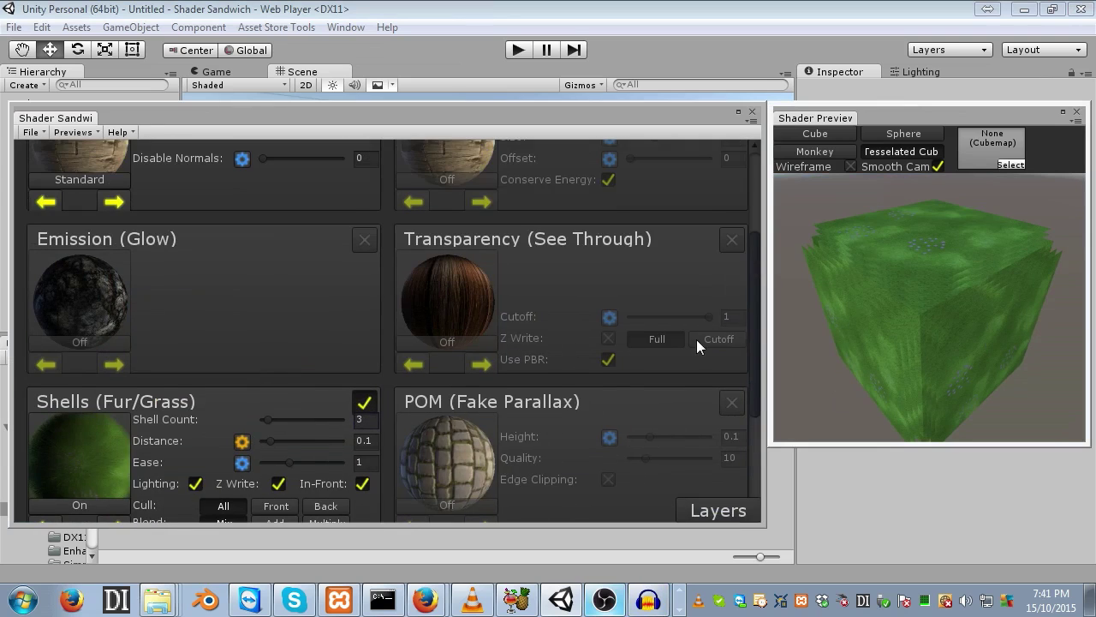
click(734, 239)
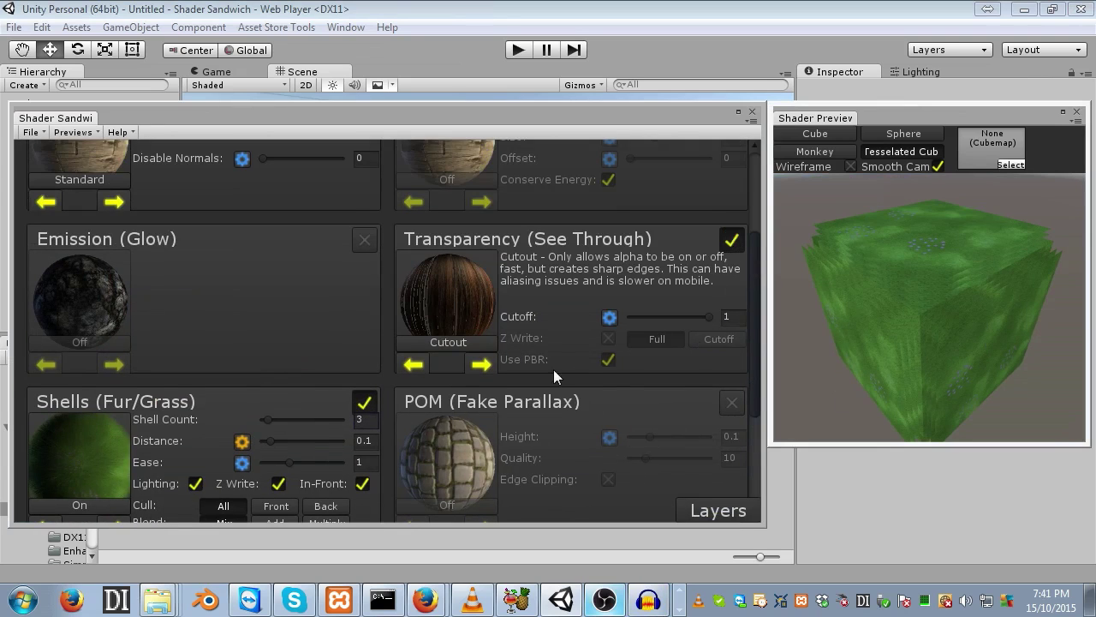
click(485, 366)
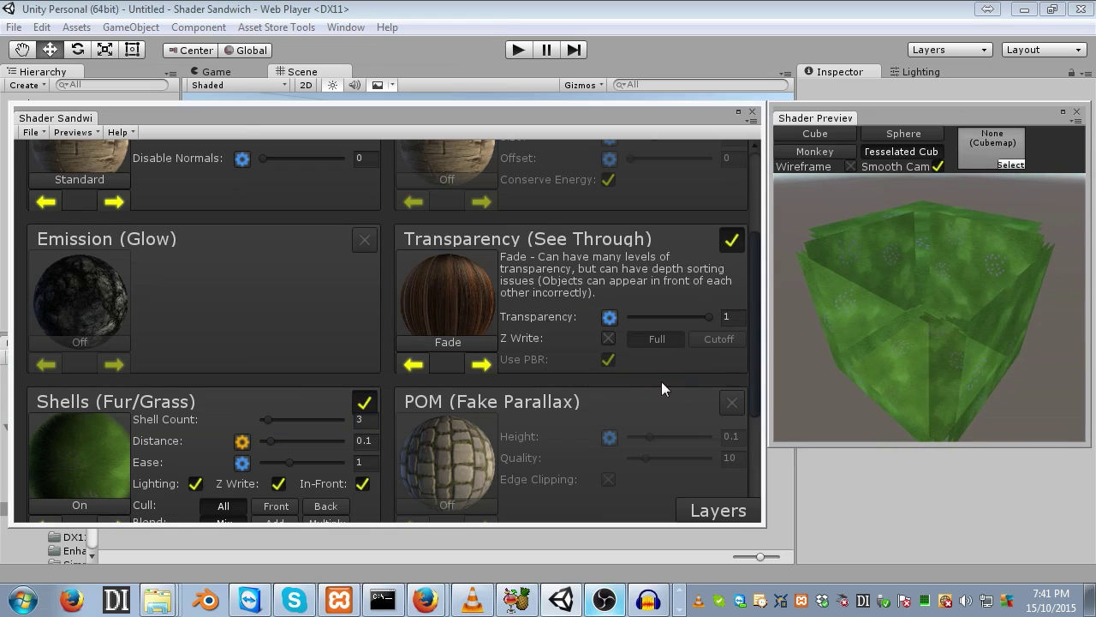
click(608, 339)
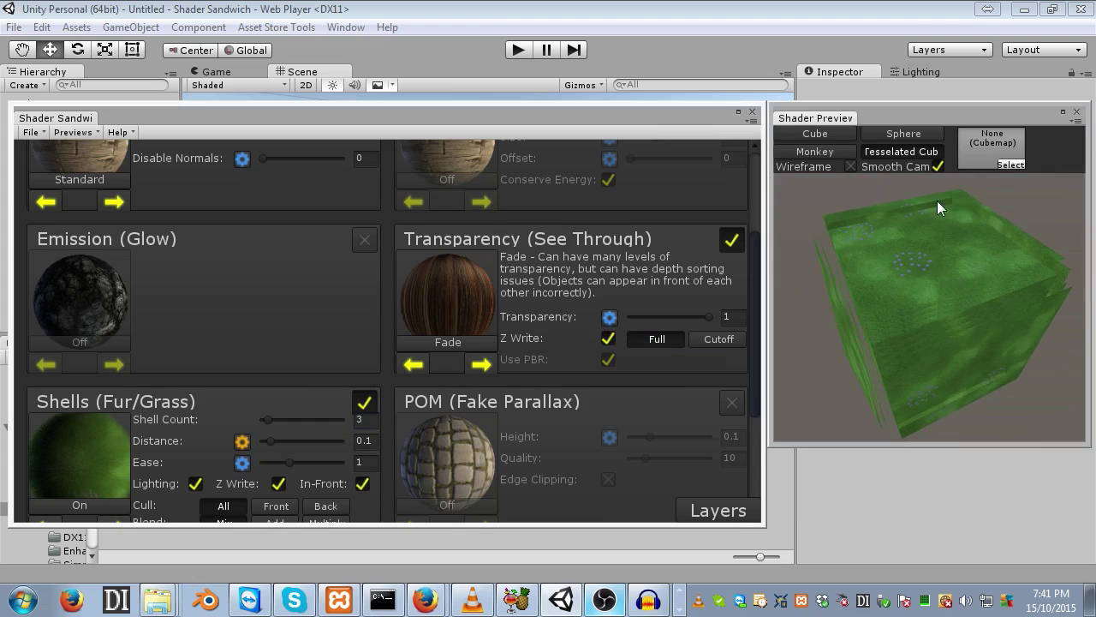
Step: Set the shells' Cull option to Front and inspect the shader on the tessellated cube, monkey and cube previews
scroll(760, 344, down, 3)
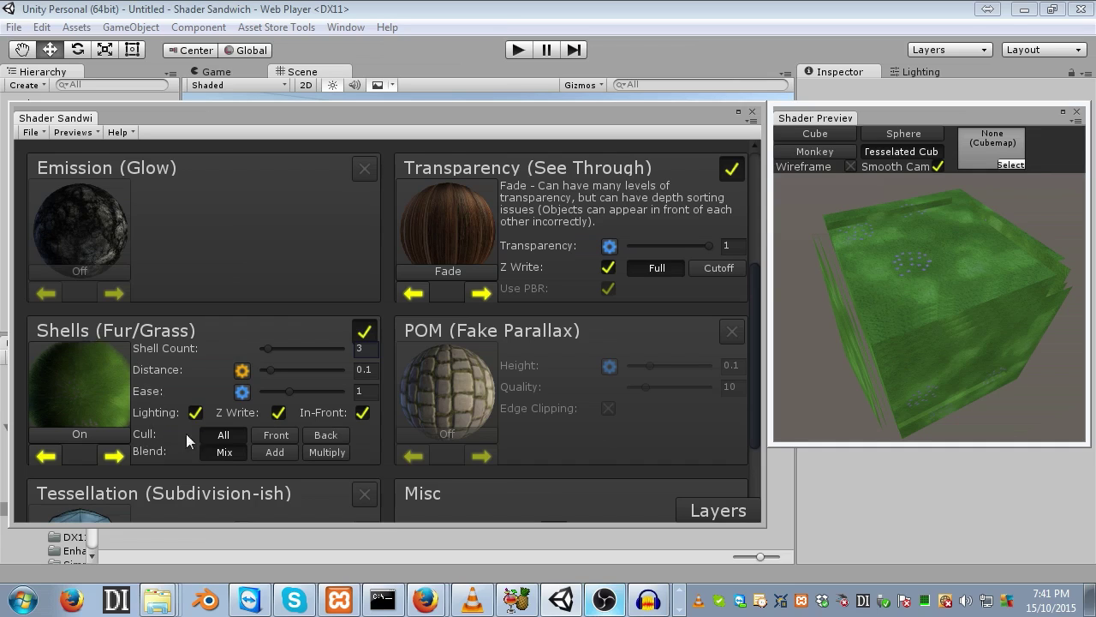
click(269, 436)
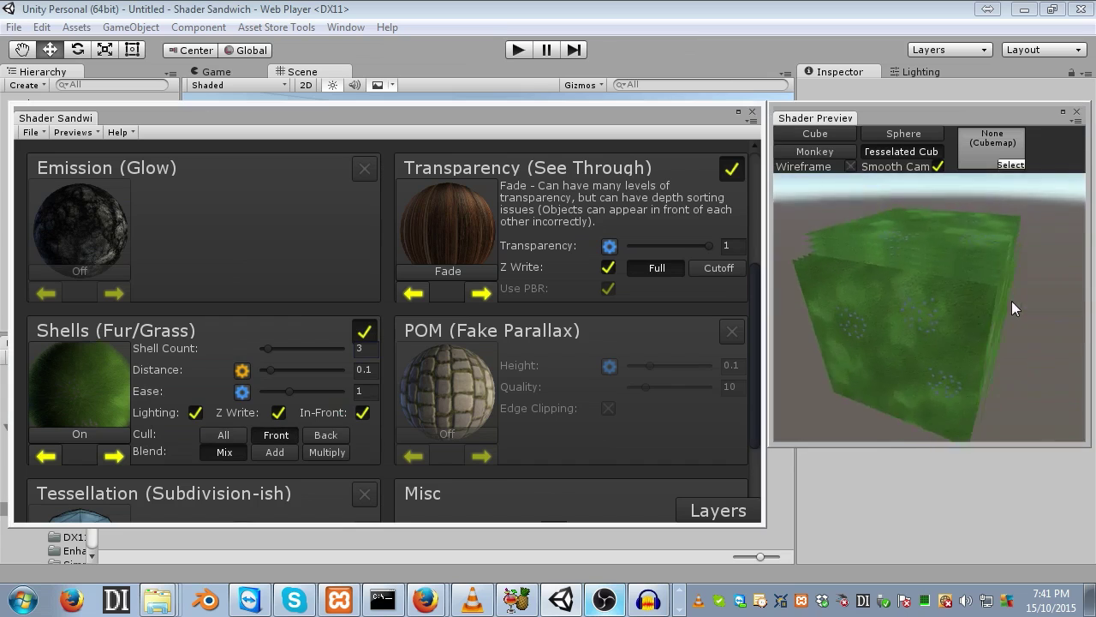
drag(1011, 300, 981, 316)
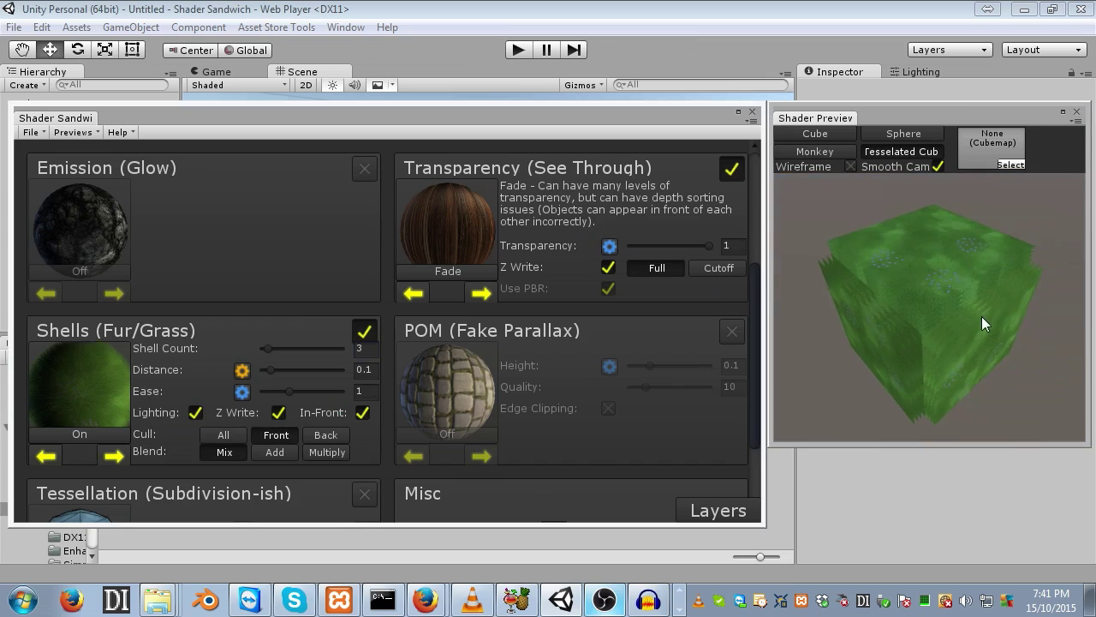
click(829, 152)
drag(976, 393, 910, 353)
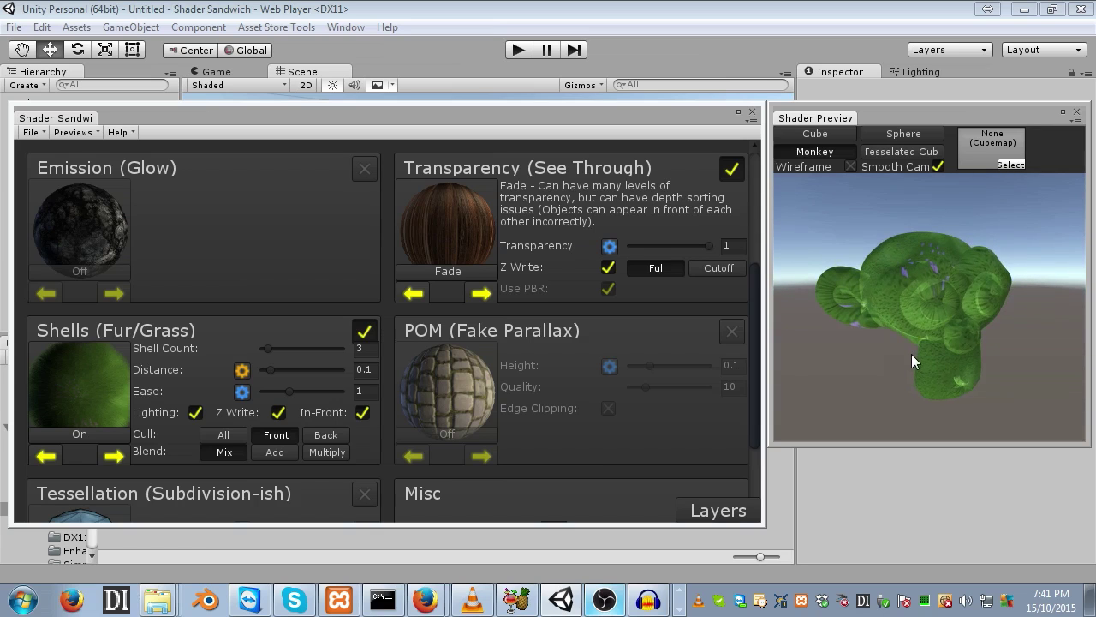
drag(918, 323, 897, 234)
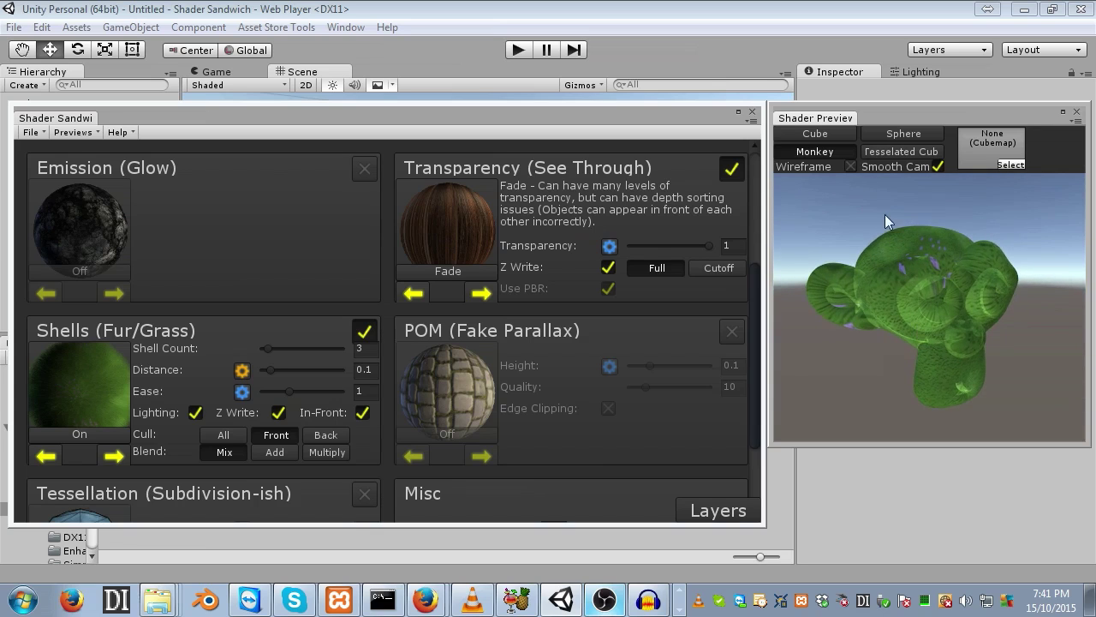
click(850, 134)
drag(954, 277, 954, 322)
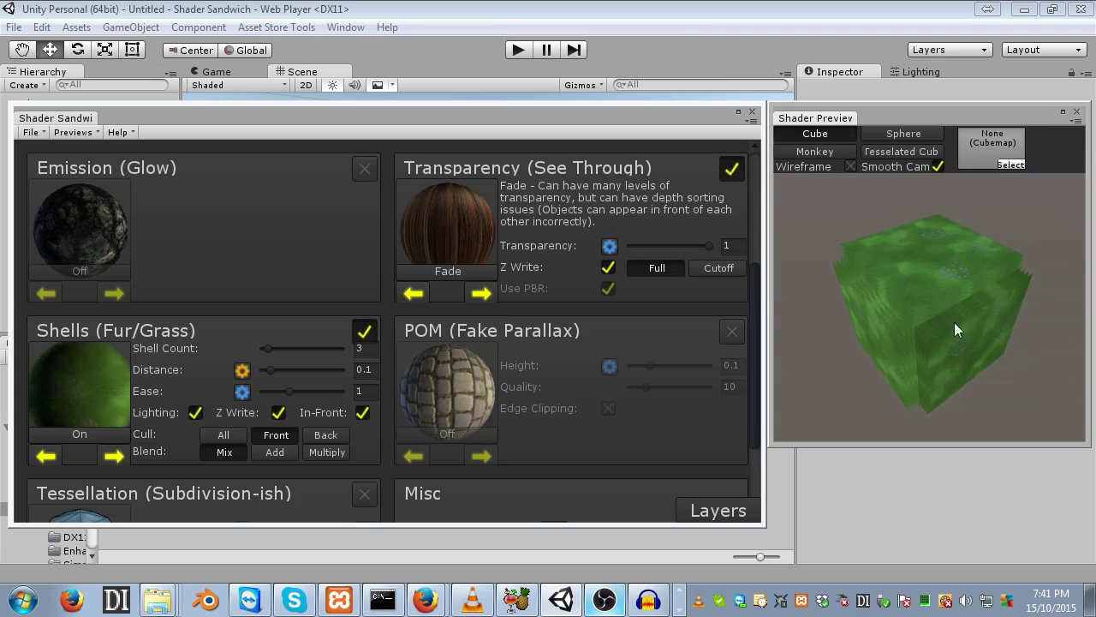
Step: Copy the Grass texture layer from the Shell Diffuse channel and paste it into the Shell Alpha channel
click(712, 509)
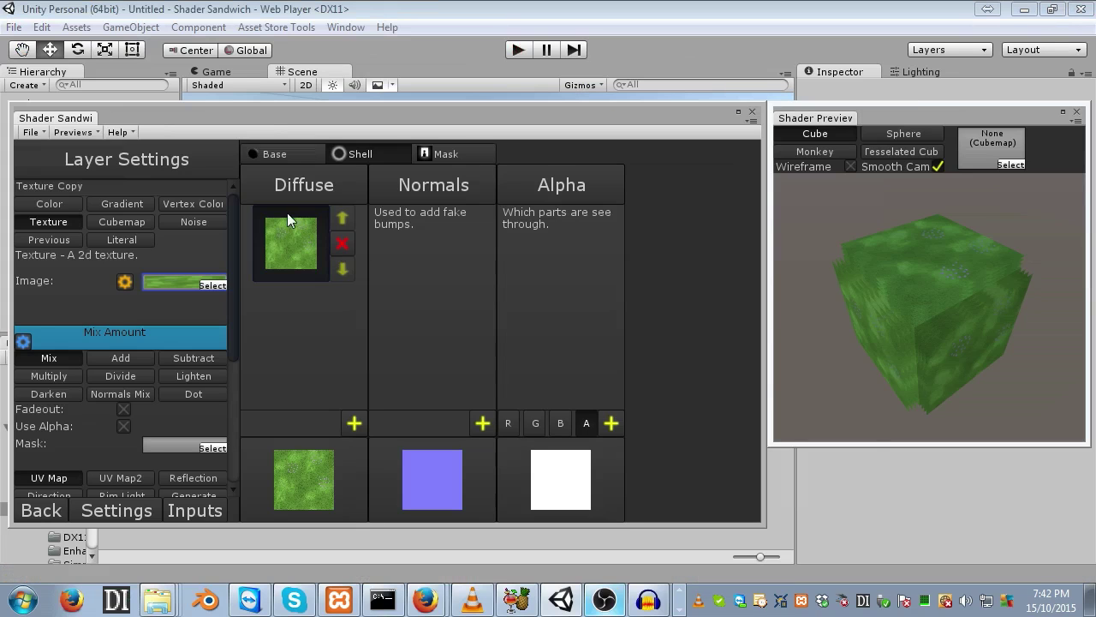
right_click(287, 213)
click(304, 223)
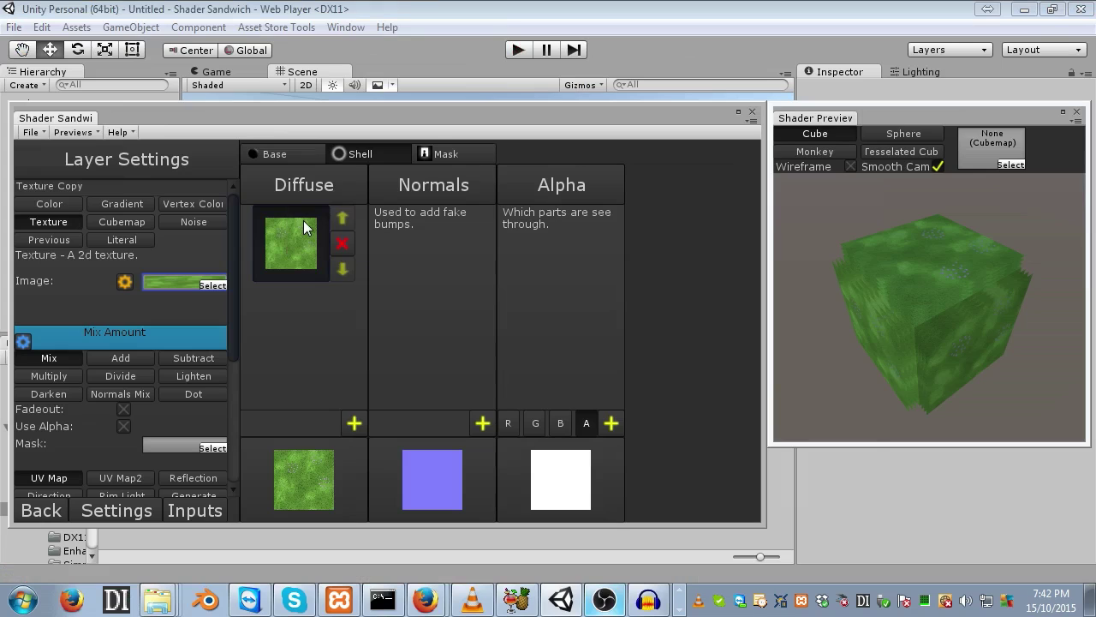
right_click(554, 234)
click(599, 246)
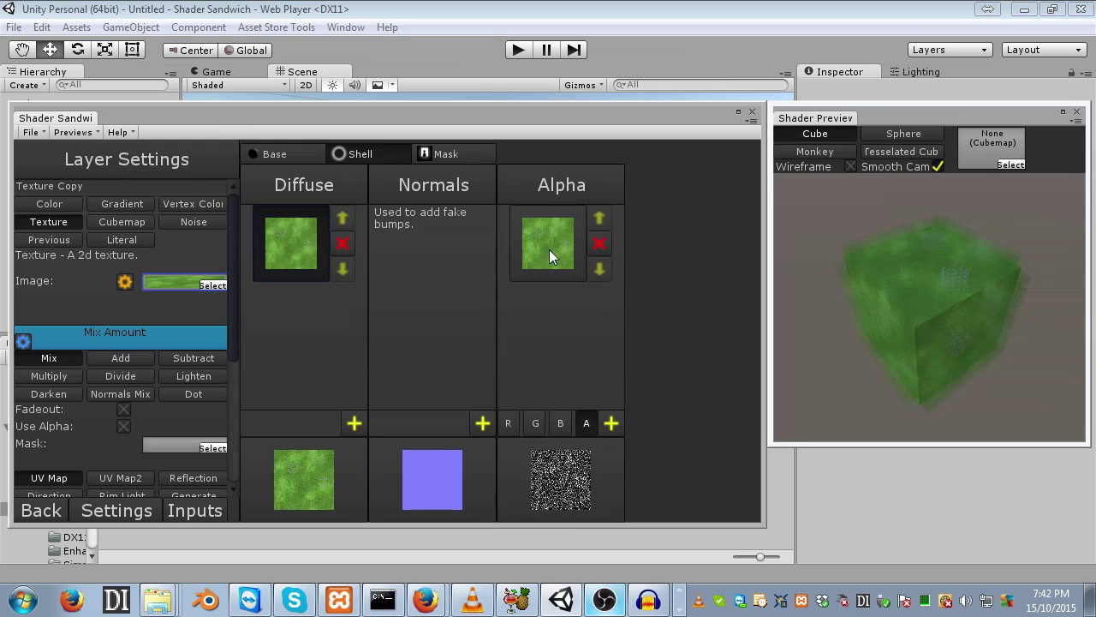
mouse_move(907, 314)
mouse_down()
mouse_move(909, 341)
mouse_move(922, 284)
mouse_move(922, 300)
mouse_move(917, 318)
mouse_move(915, 246)
mouse_move(959, 243)
mouse_move(905, 308)
mouse_up()
Step: Reduce the shells' Distance to 0.04 and inspect the grass on the cube preview
click(117, 511)
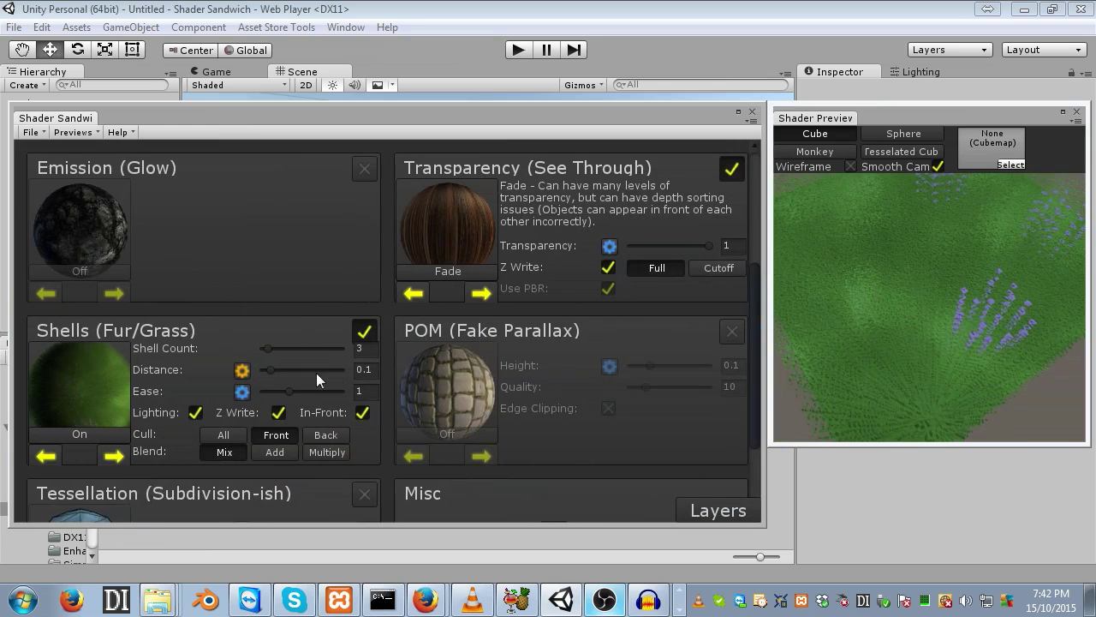
drag(268, 366, 264, 362)
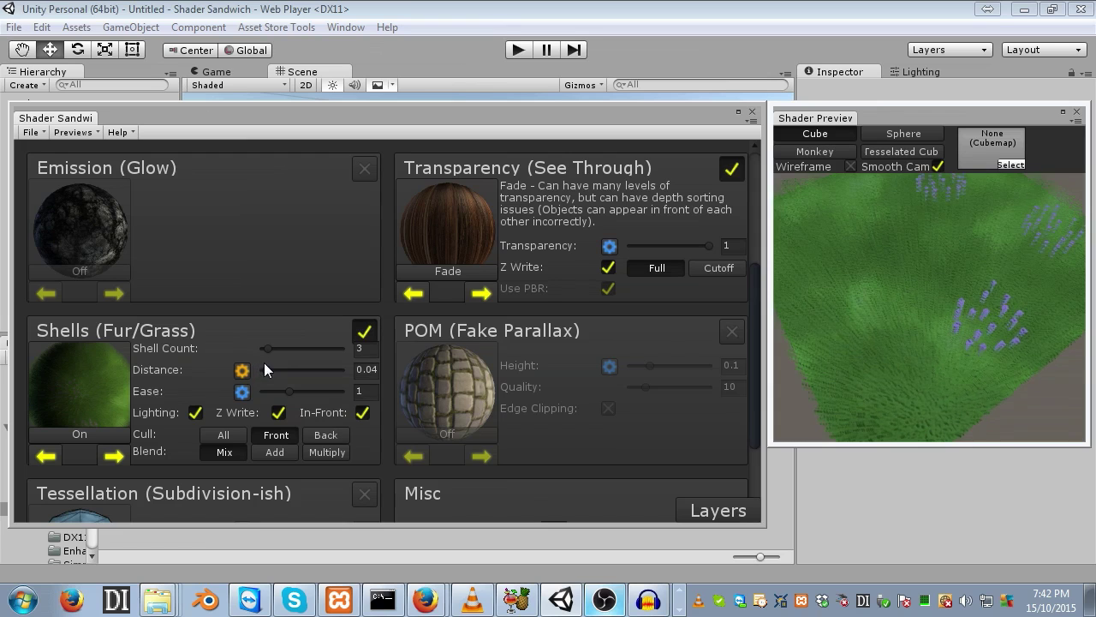
scroll(787, 327, down, 5)
drag(808, 269, 896, 300)
scroll(902, 278, up, 5)
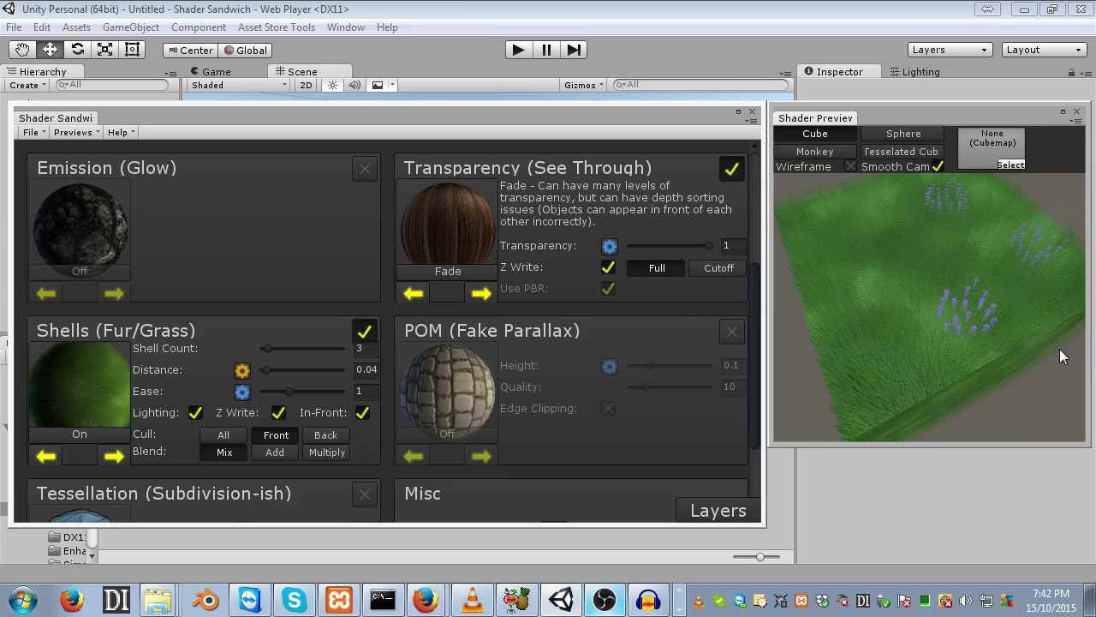
Step: Add a Color layer above the grass texture in the Shell Diffuse channel, expose its color as an input, and make it black
click(704, 511)
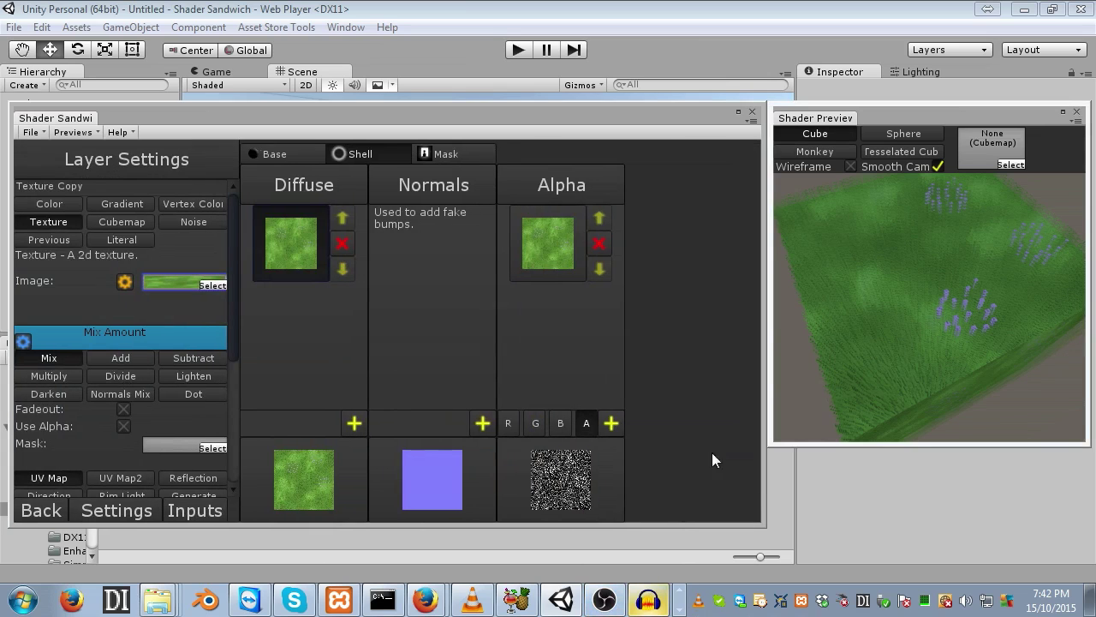
click(355, 424)
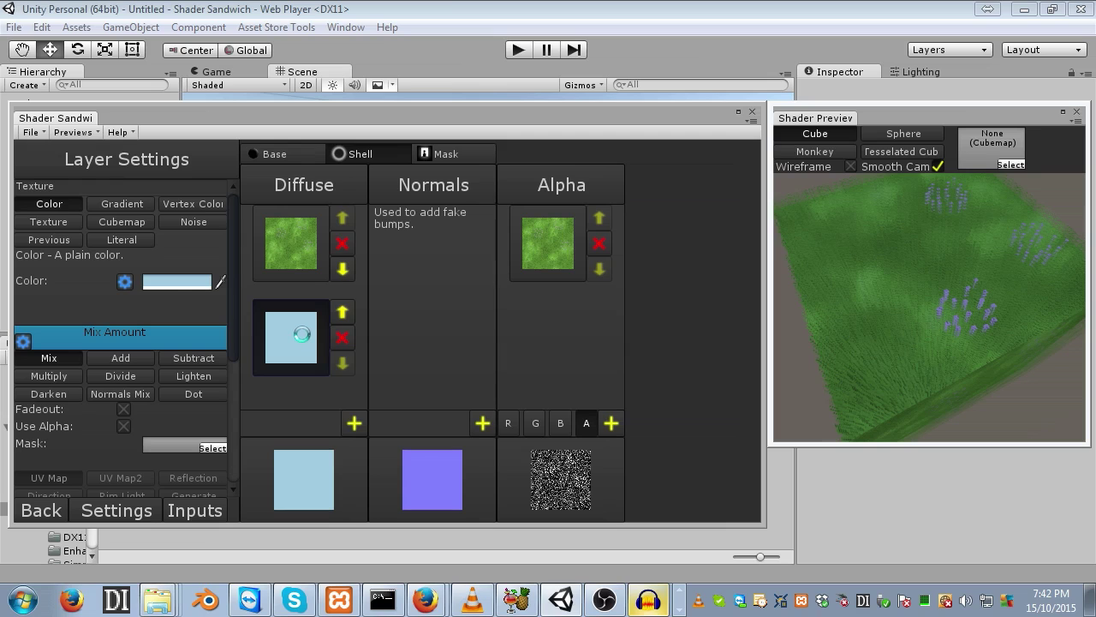
click(124, 283)
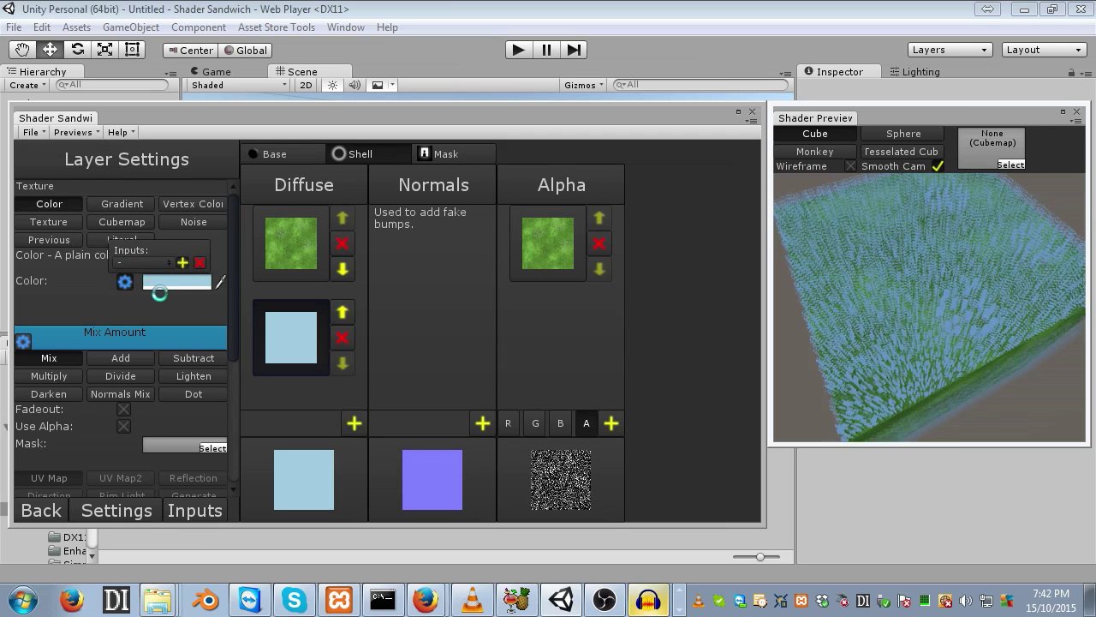
click(159, 284)
drag(651, 265, 519, 422)
drag(926, 313, 874, 321)
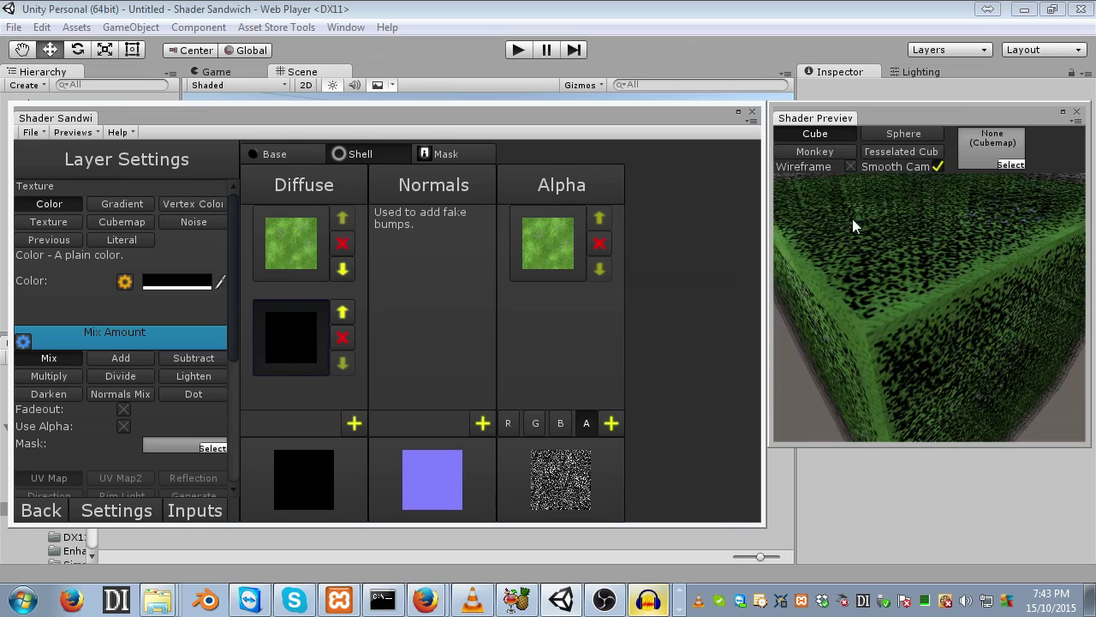
Step: Expose the black Shell Diffuse layer's Mix Amount as an input
scroll(227, 322, down, 2)
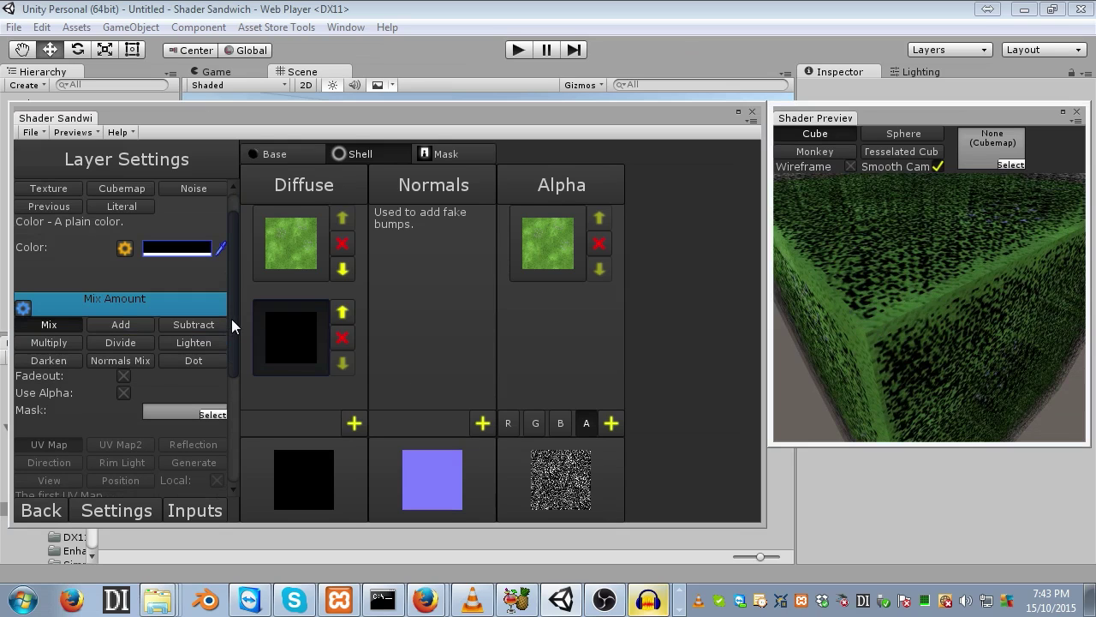
click(23, 308)
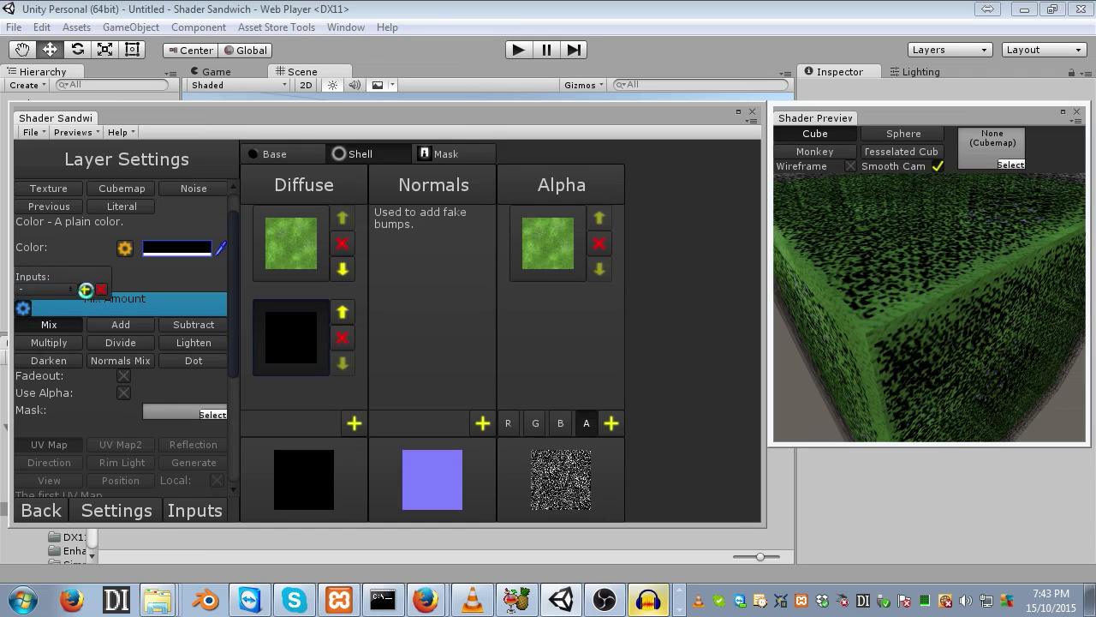
click(86, 290)
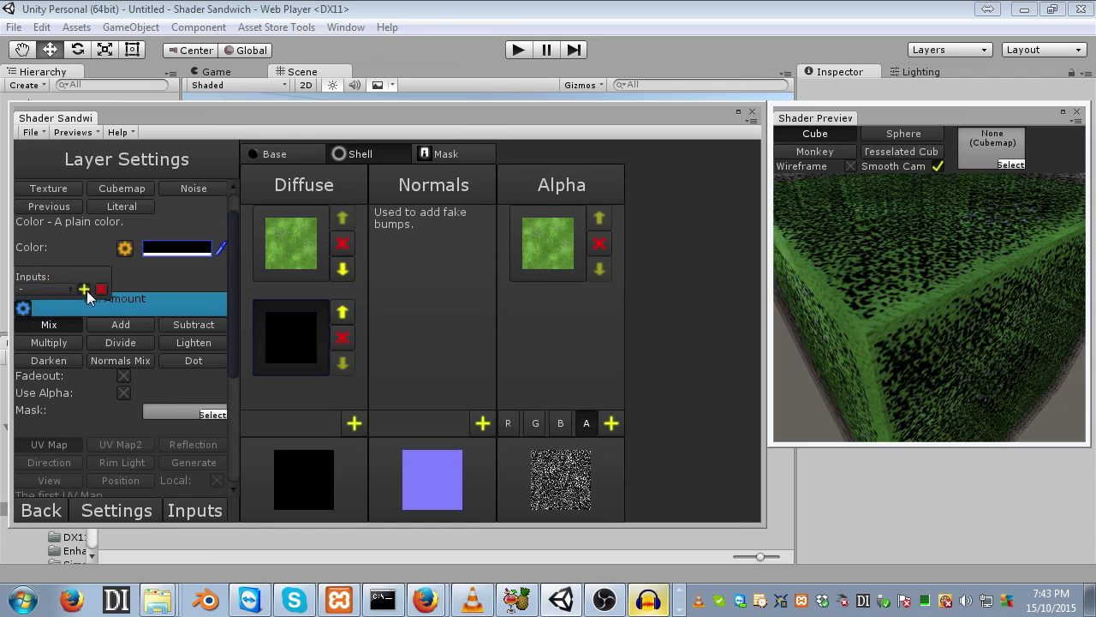
Step: Make the Texture - Mix Amount input invisible and set its replacement to Depth/Shell
click(204, 517)
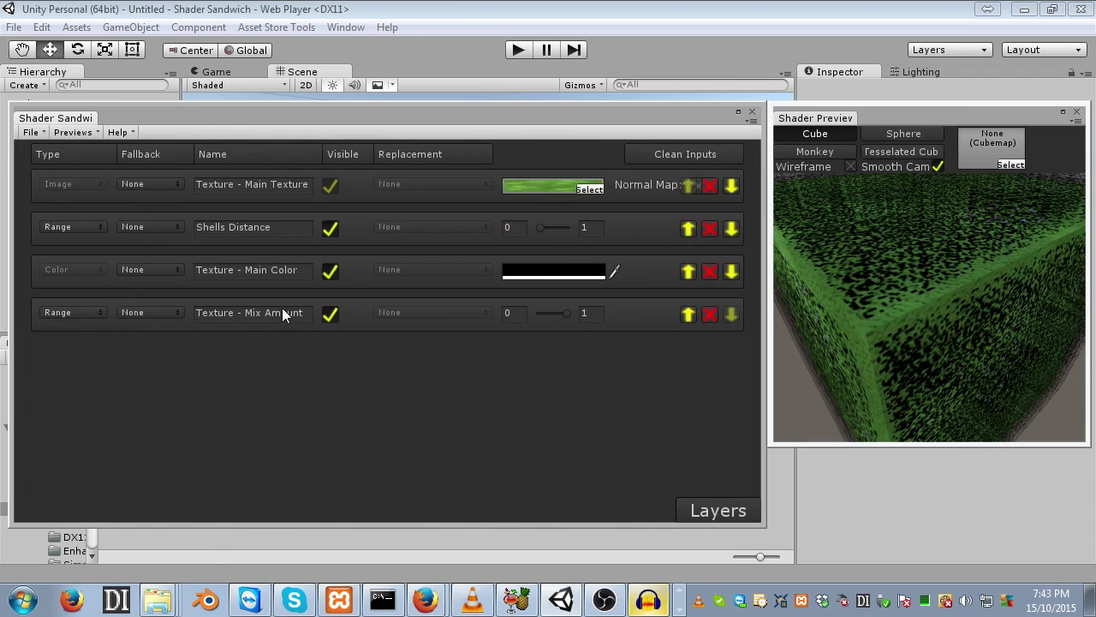
click(331, 314)
click(429, 314)
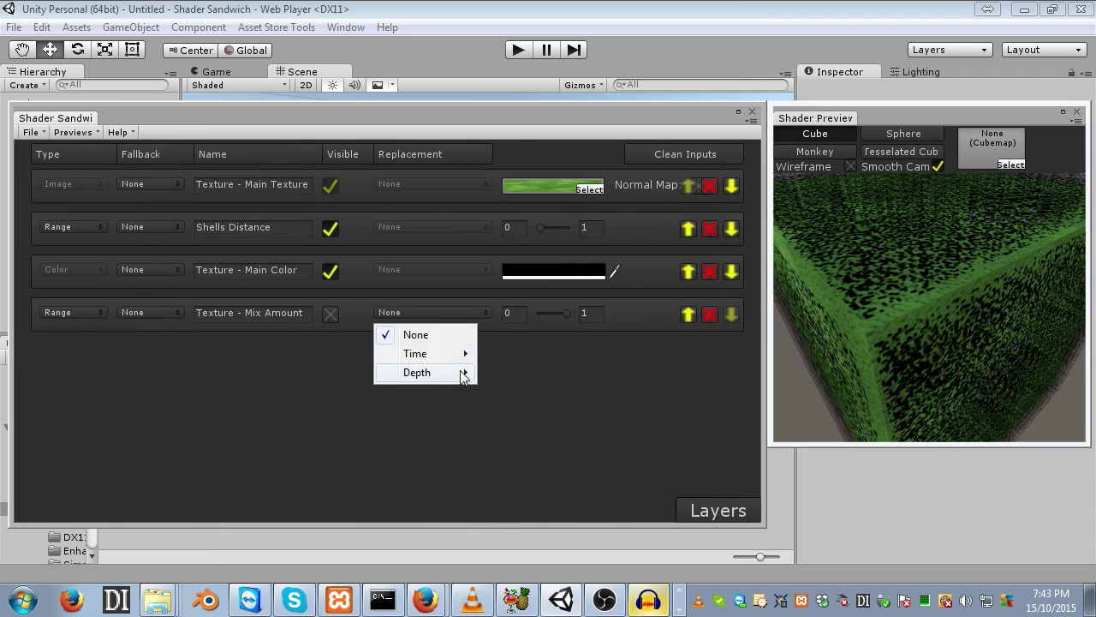
mouse_move(460, 371)
click(523, 372)
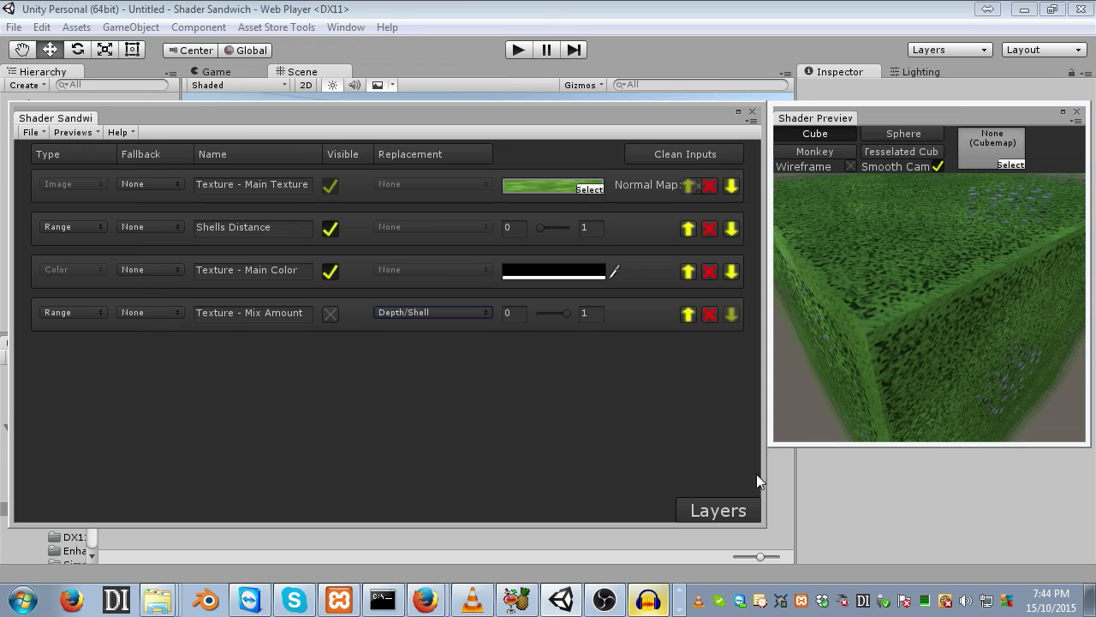
Step: Copy the black color layer from the Shell Diffuse channel and paste it into the Base Diffuse channel
click(725, 506)
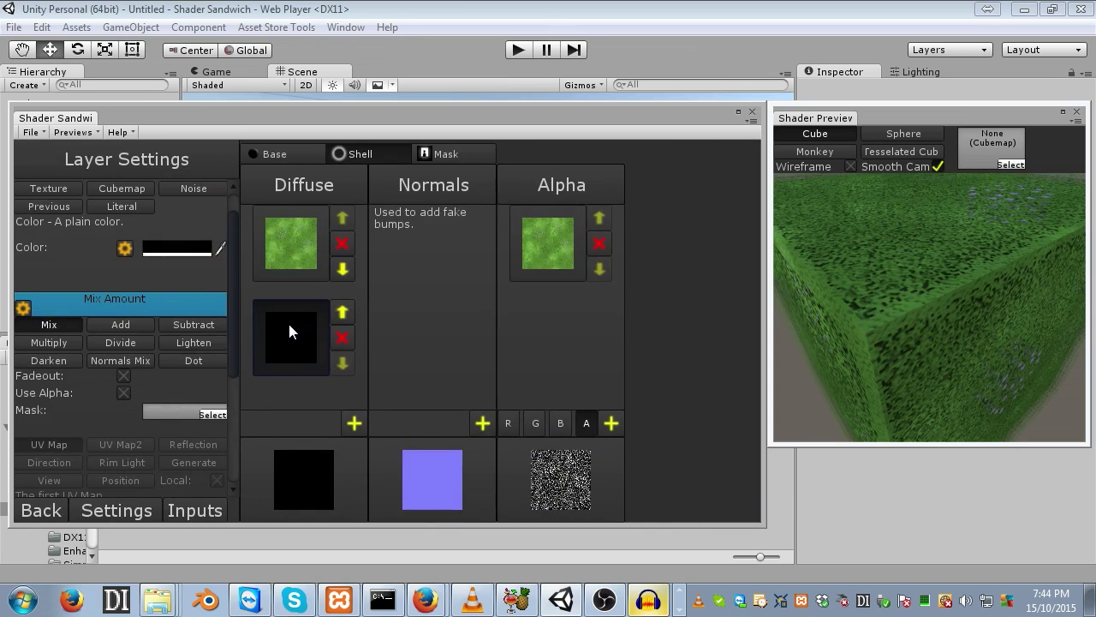
right_click(288, 321)
click(318, 335)
click(295, 153)
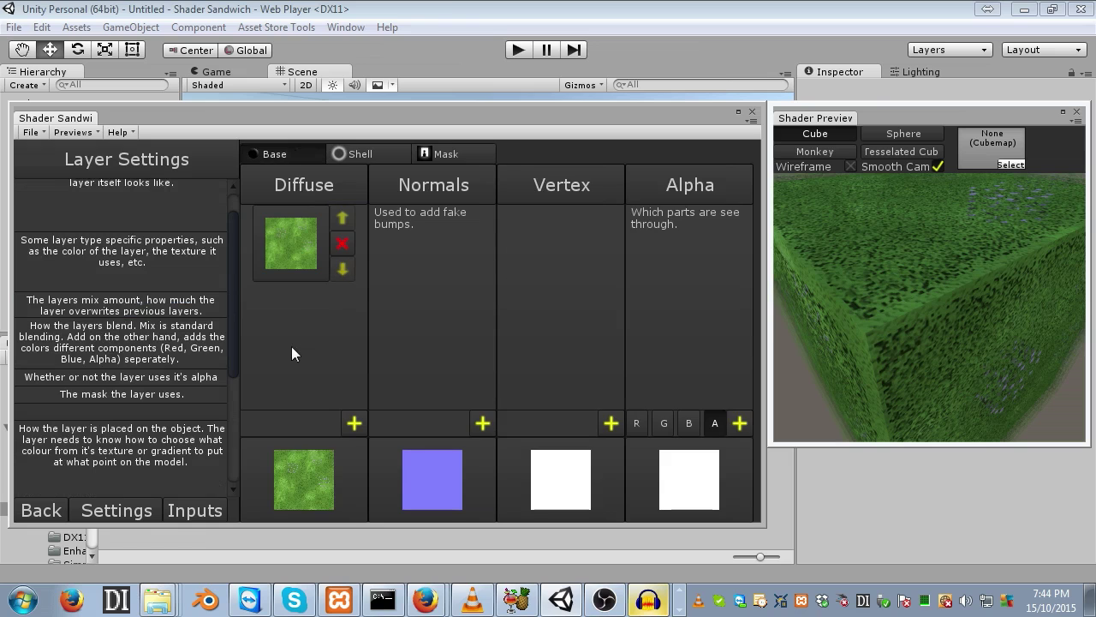
right_click(291, 346)
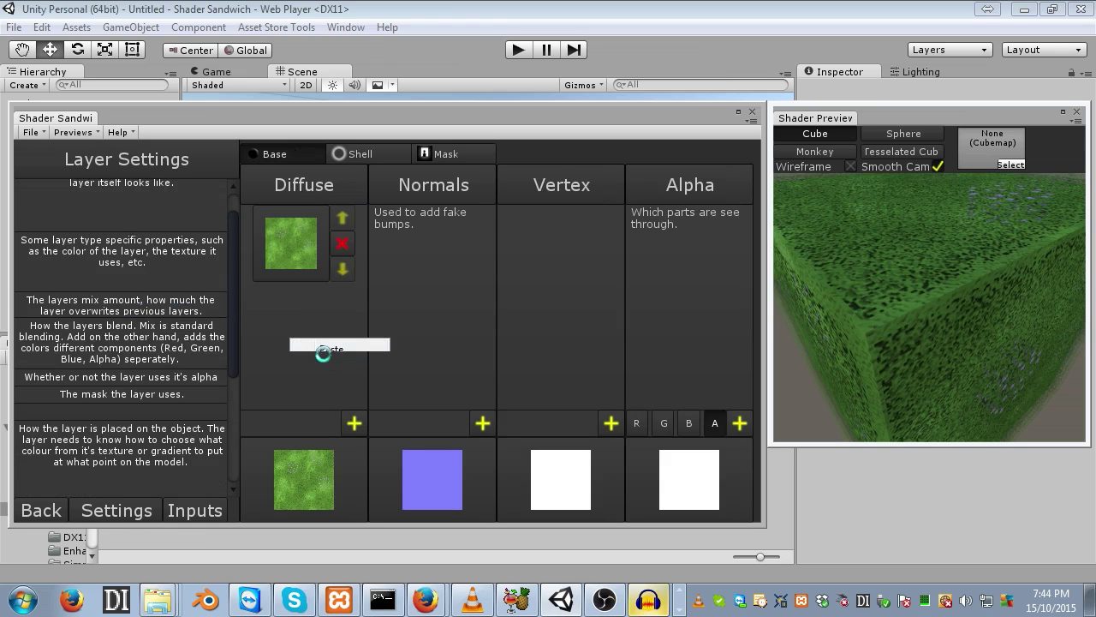
click(324, 348)
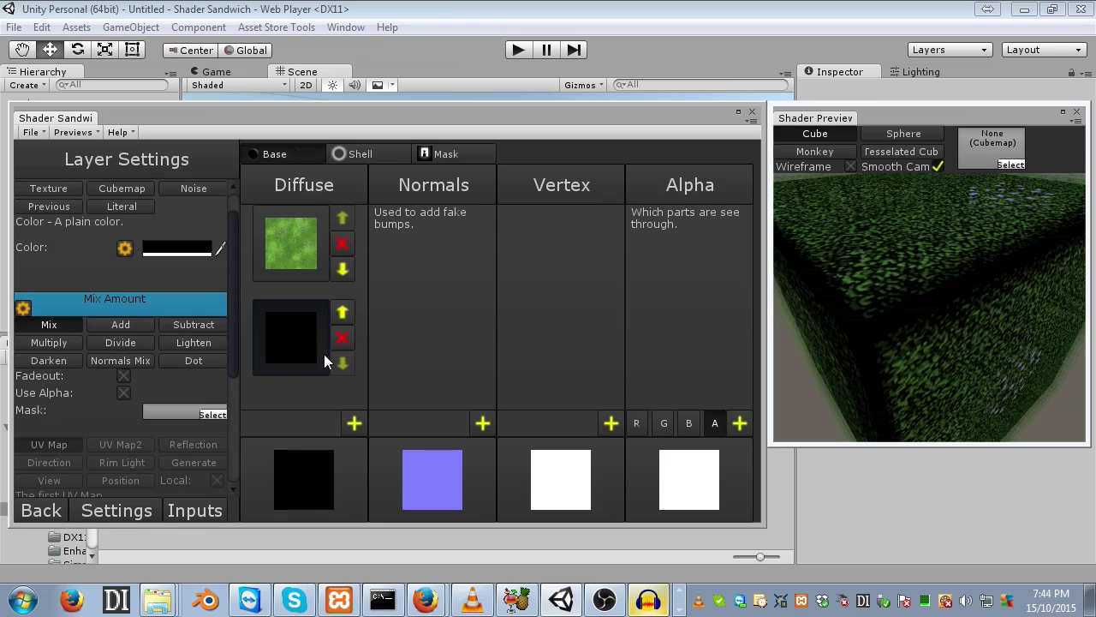
Step: Turn on Use Alpha for the black color layer in both the Base and Shell Diffuse channels
mouse_move(1022, 310)
mouse_down()
mouse_move(993, 316)
mouse_move(1044, 294)
mouse_move(1031, 307)
mouse_up()
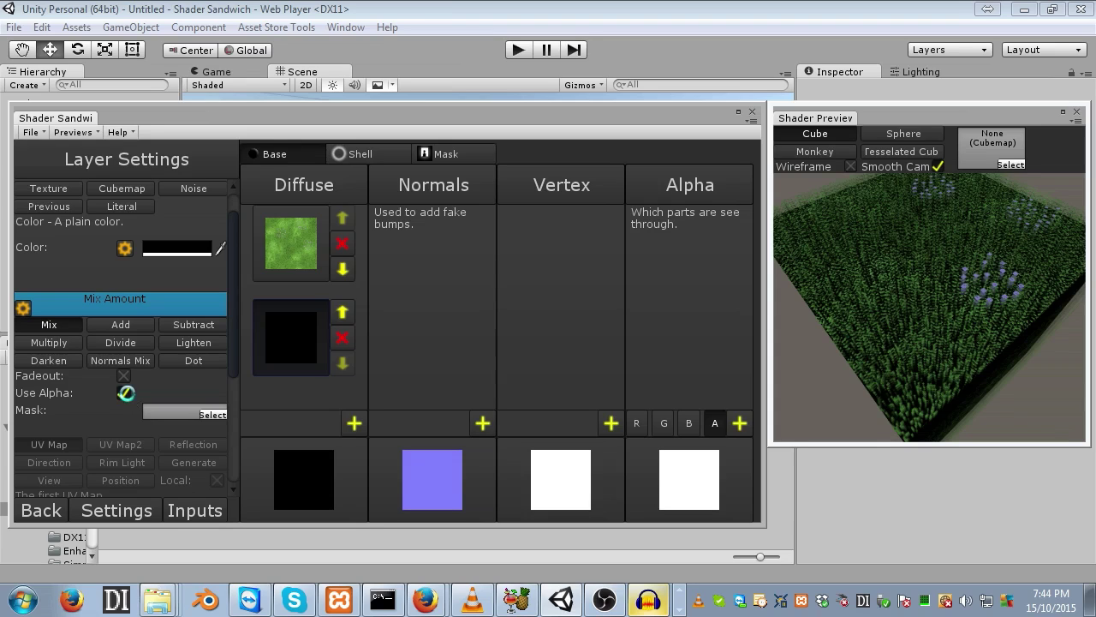
click(370, 154)
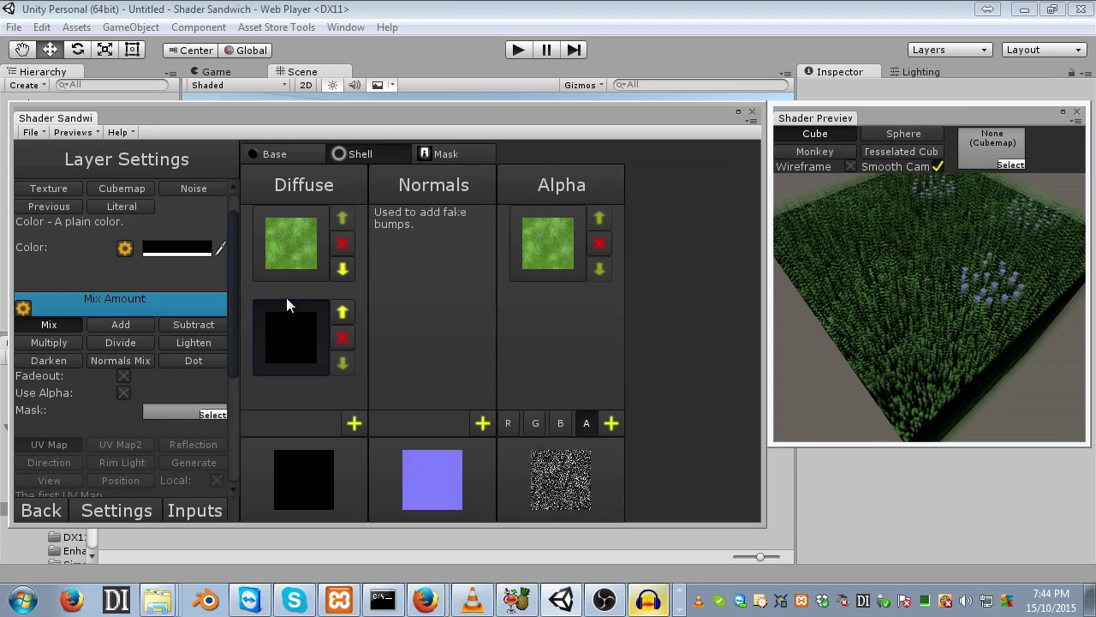
click(123, 392)
Step: Lower the black color's alpha to just under half and inspect the grass shading on the cube preview
click(172, 247)
drag(724, 413, 652, 415)
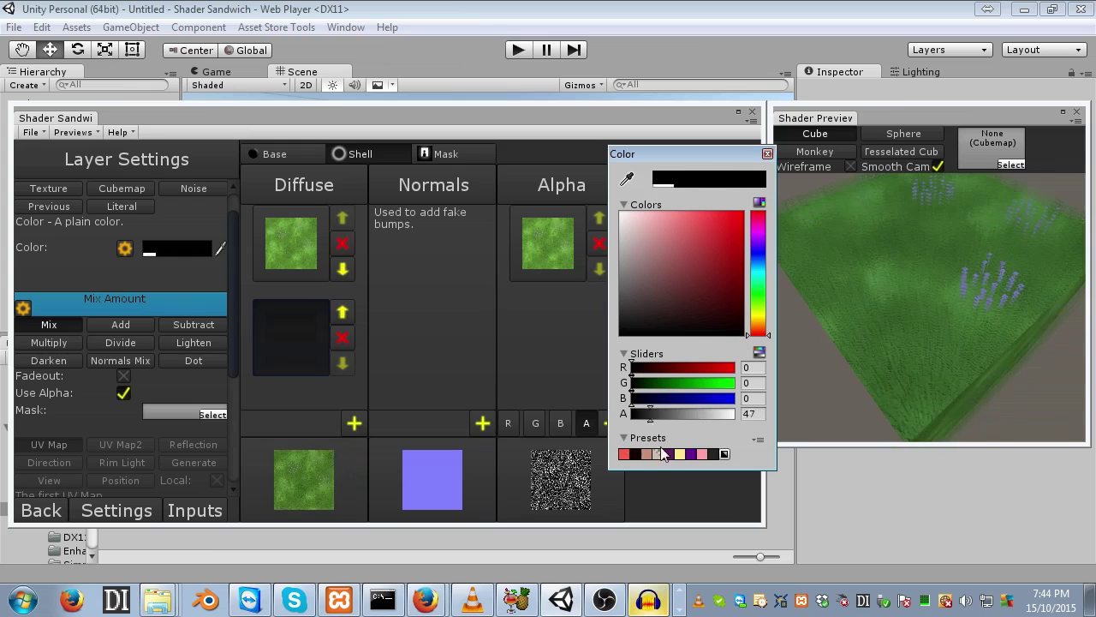
click(638, 452)
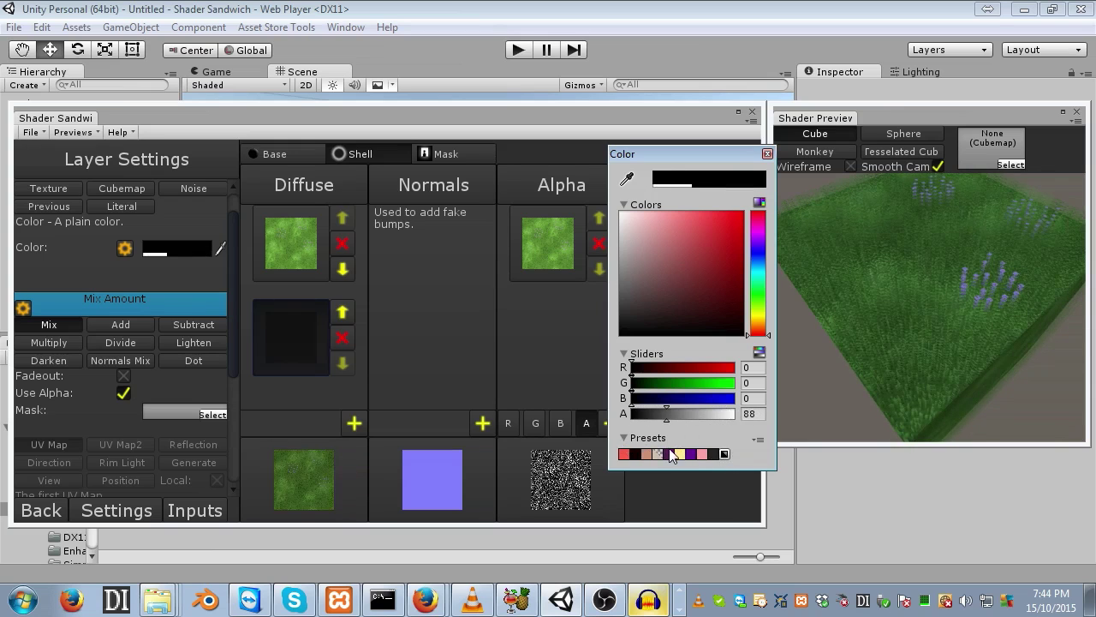
mouse_move(999, 295)
mouse_down()
mouse_move(1002, 317)
mouse_move(1022, 261)
mouse_move(995, 245)
mouse_move(1002, 292)
mouse_move(1011, 261)
mouse_move(1021, 289)
mouse_move(991, 306)
mouse_move(1009, 295)
mouse_move(1006, 284)
mouse_up()
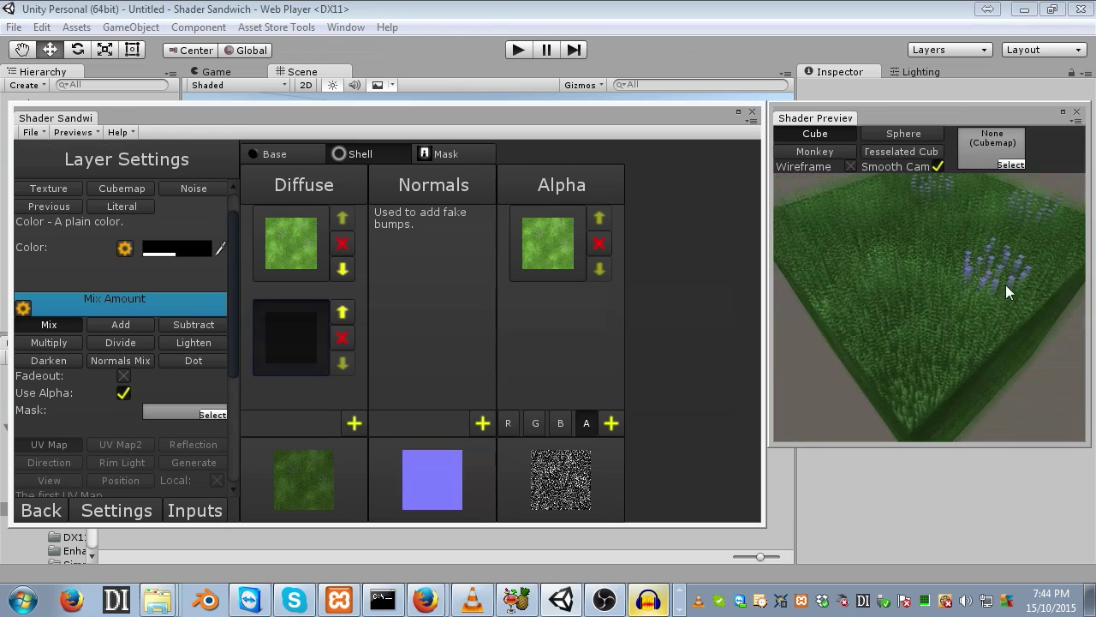
Step: Set the Shell Count to 8 in the shader settings and inspect the denser grass on the cube preview from near and far
click(130, 512)
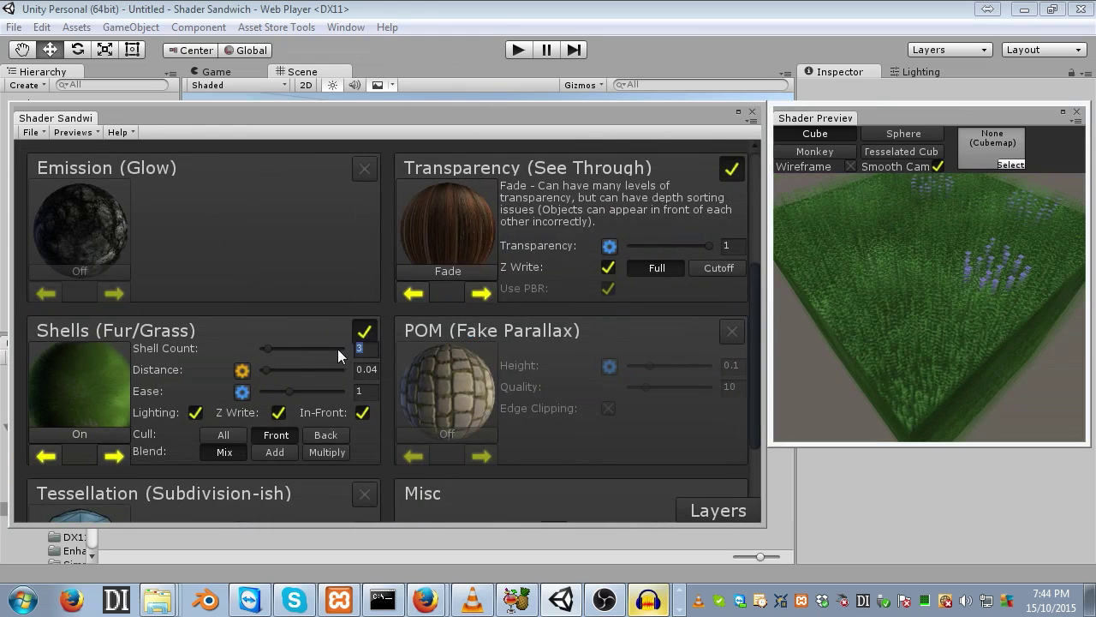
text(8)
scroll(969, 252, up, 5)
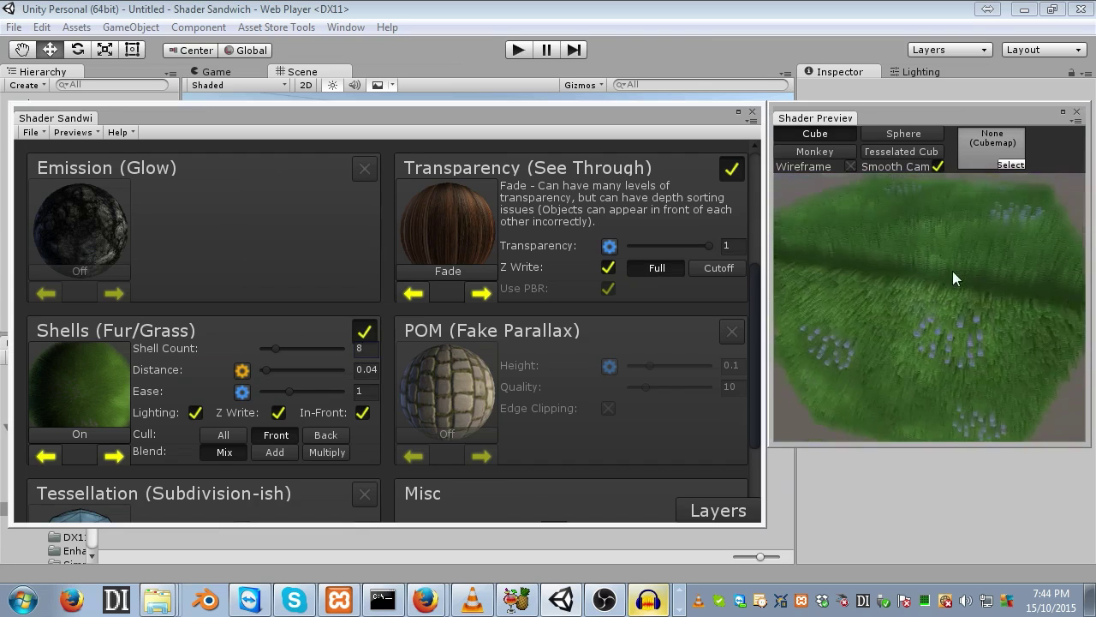
scroll(951, 300, down, 5)
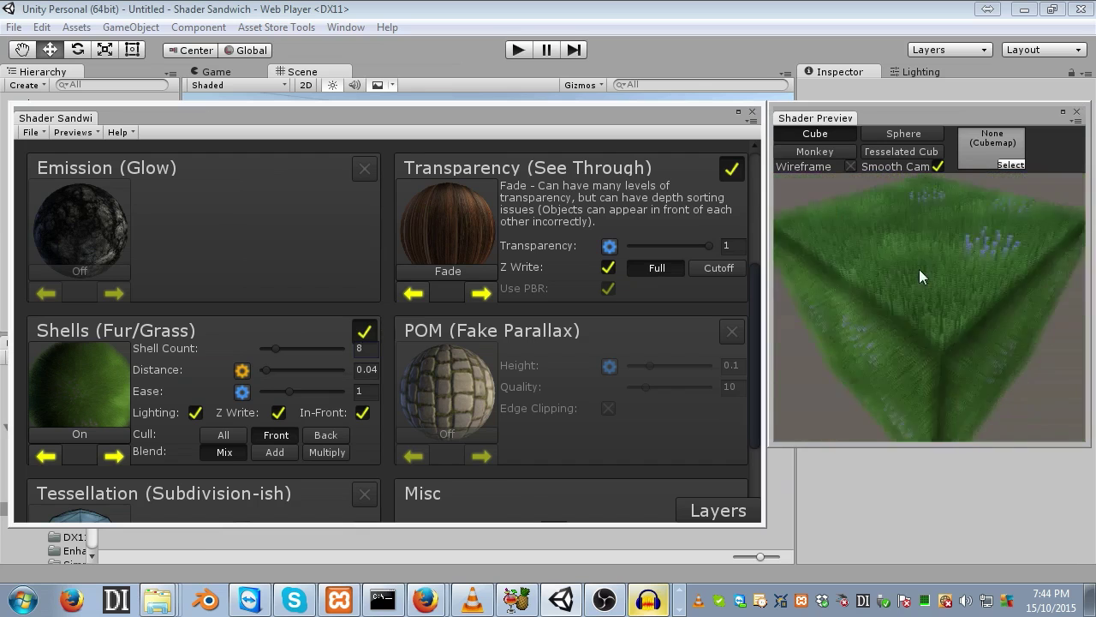
scroll(916, 287, up, 1)
scroll(961, 305, up, 5)
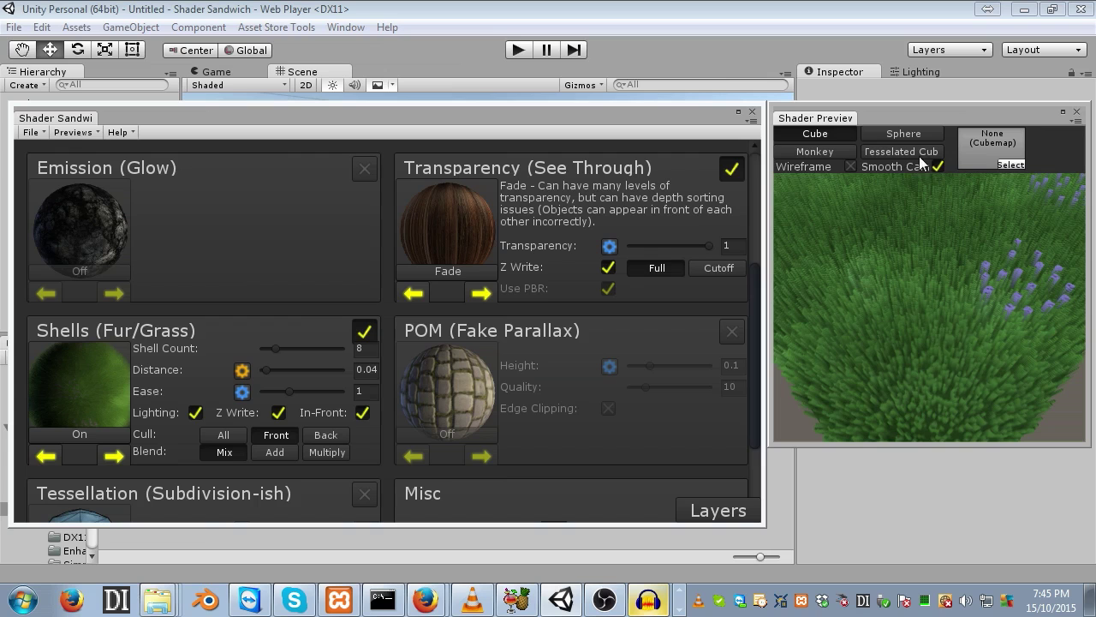
Step: Change the preview mesh to the tessellated cube and inspect the grass from near and far
click(918, 153)
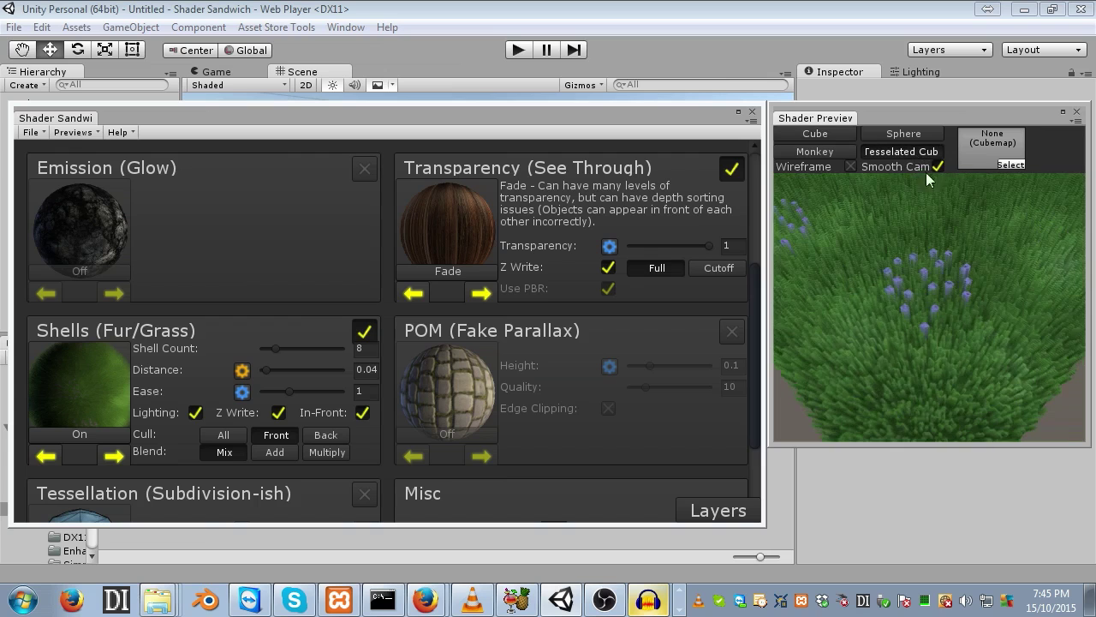
scroll(957, 228, down, 5)
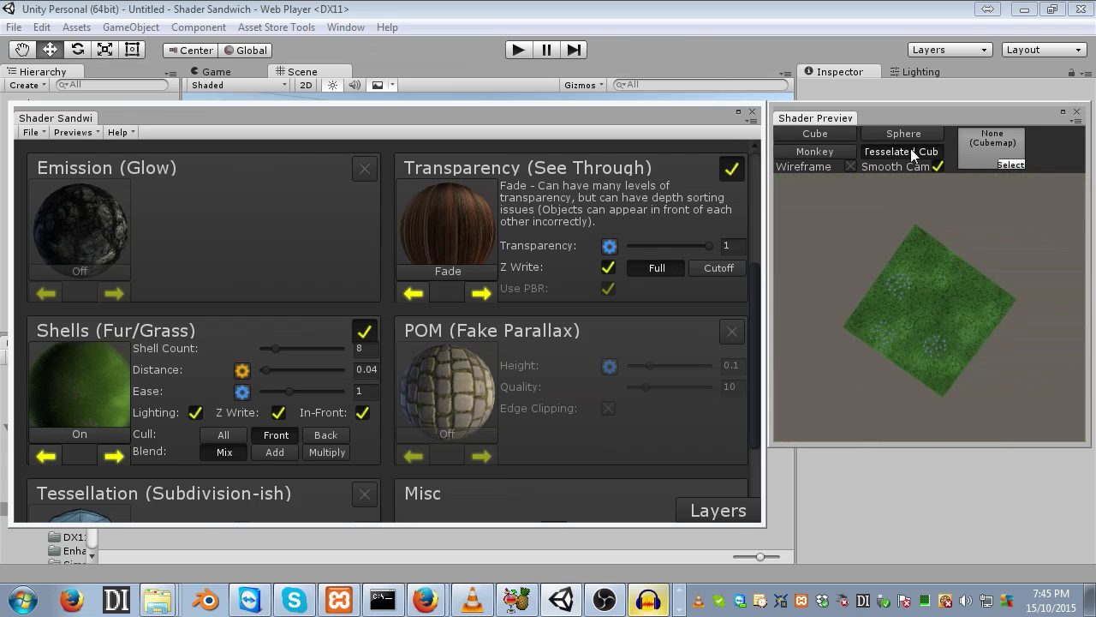
scroll(941, 243, up, 5)
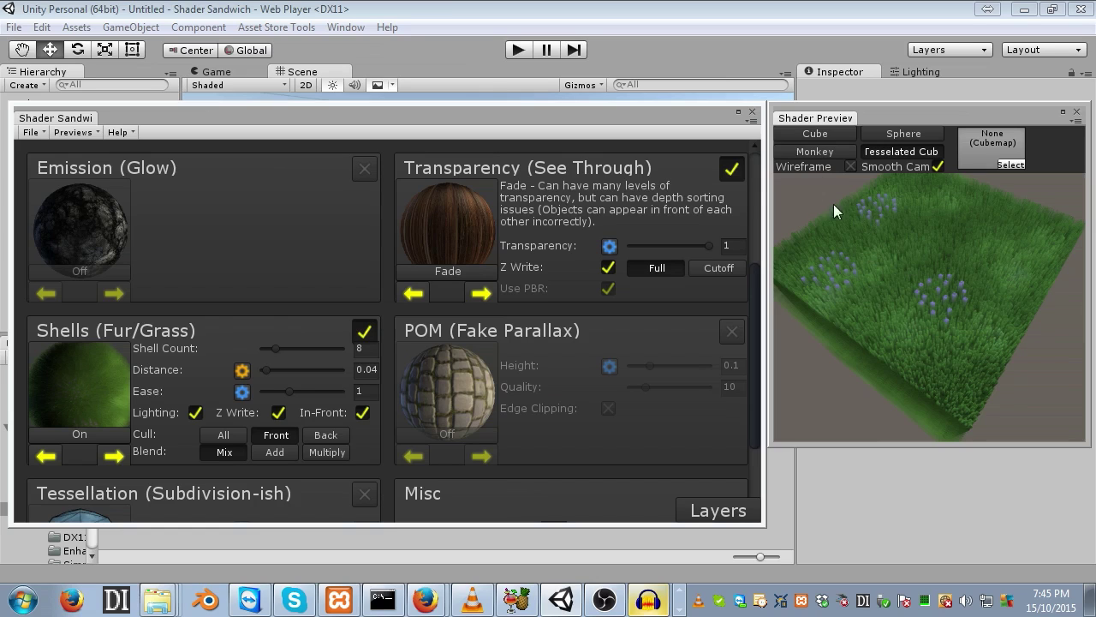
Step: Show the preview wireframe, turn off Shells, and examine the triangles of the plain cube
click(851, 166)
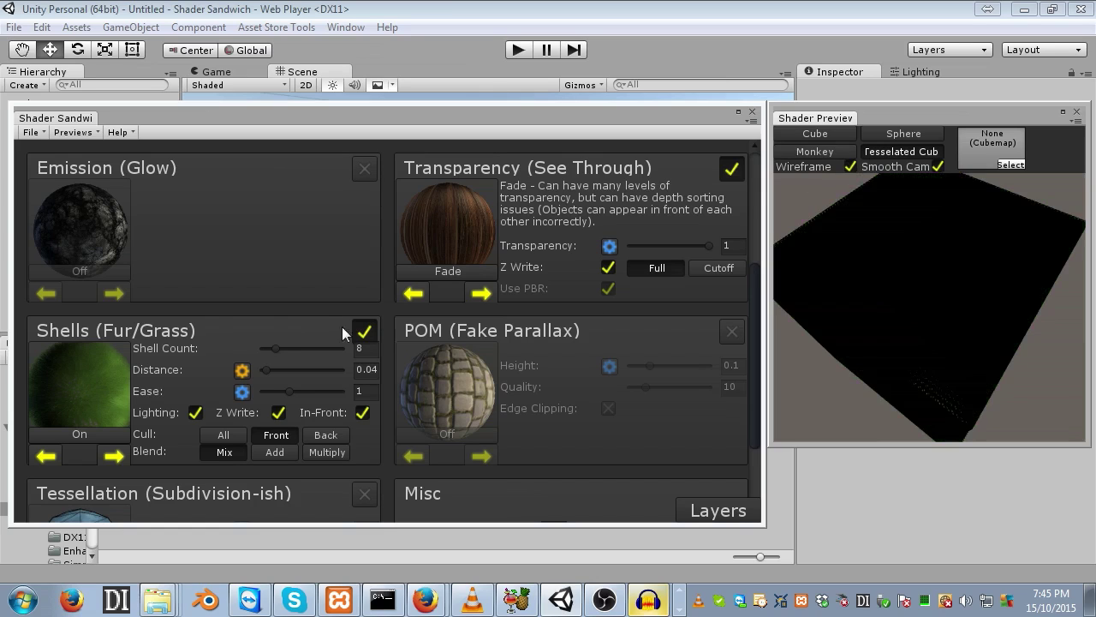
click(365, 332)
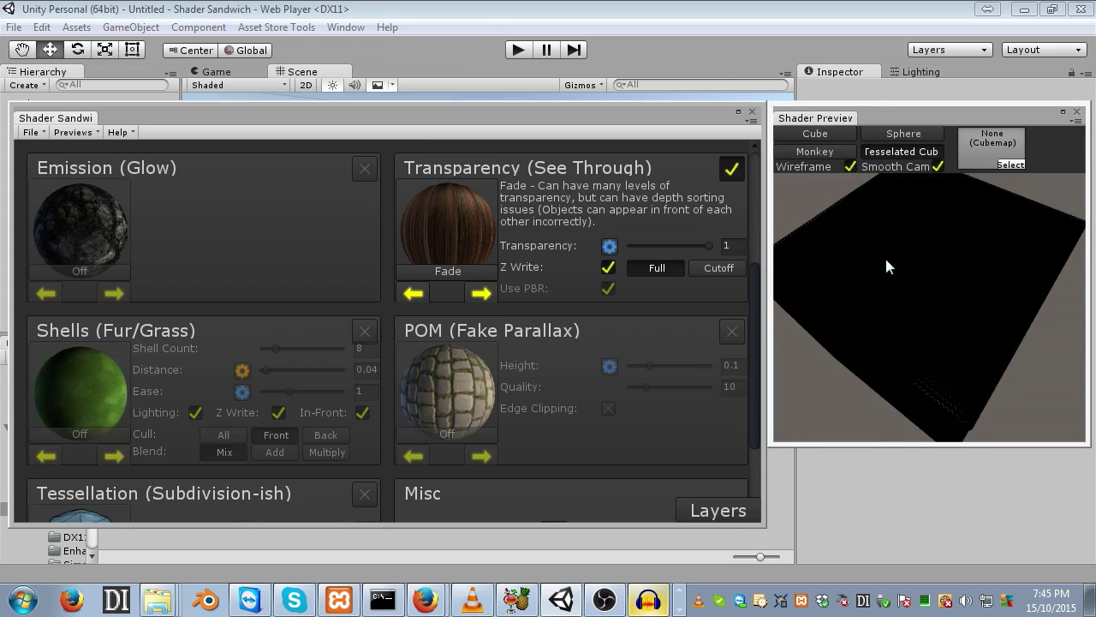
click(823, 132)
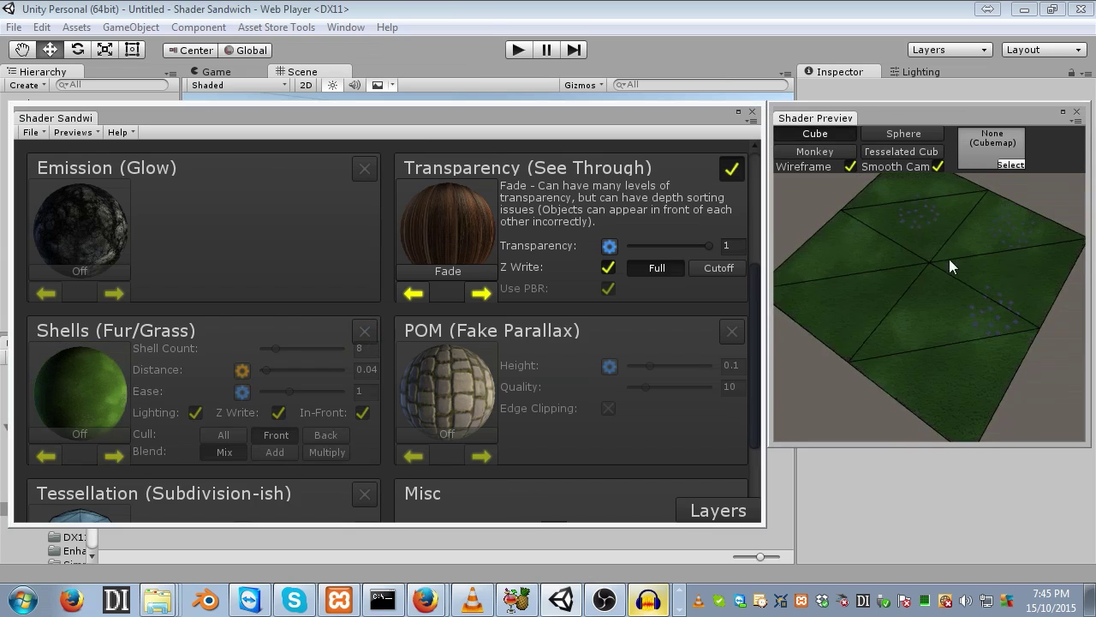
drag(940, 295, 890, 169)
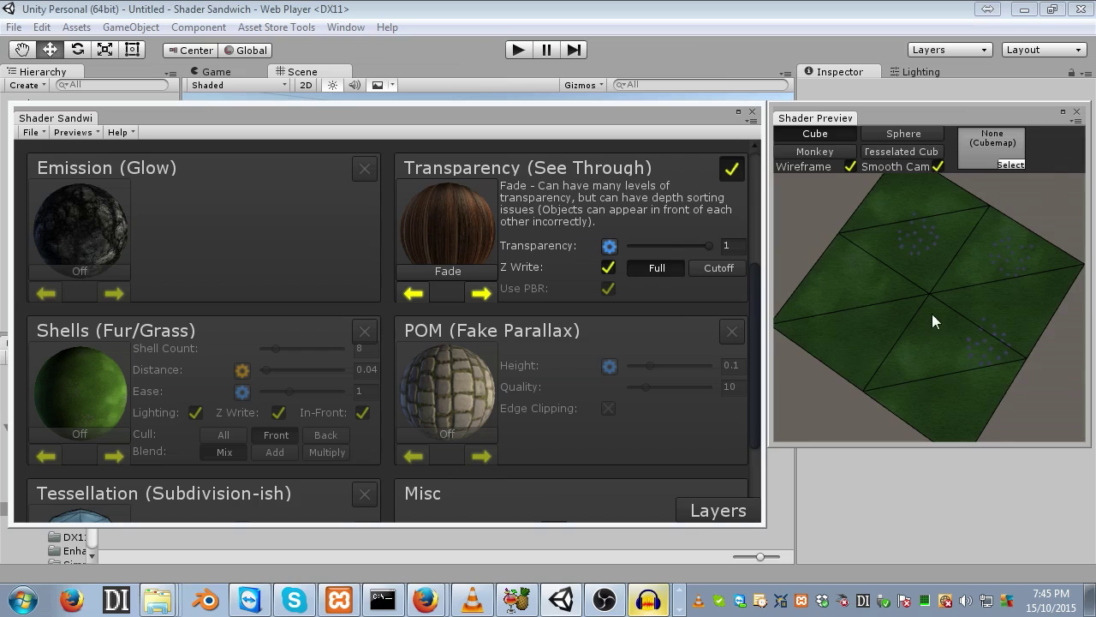
drag(932, 314, 947, 286)
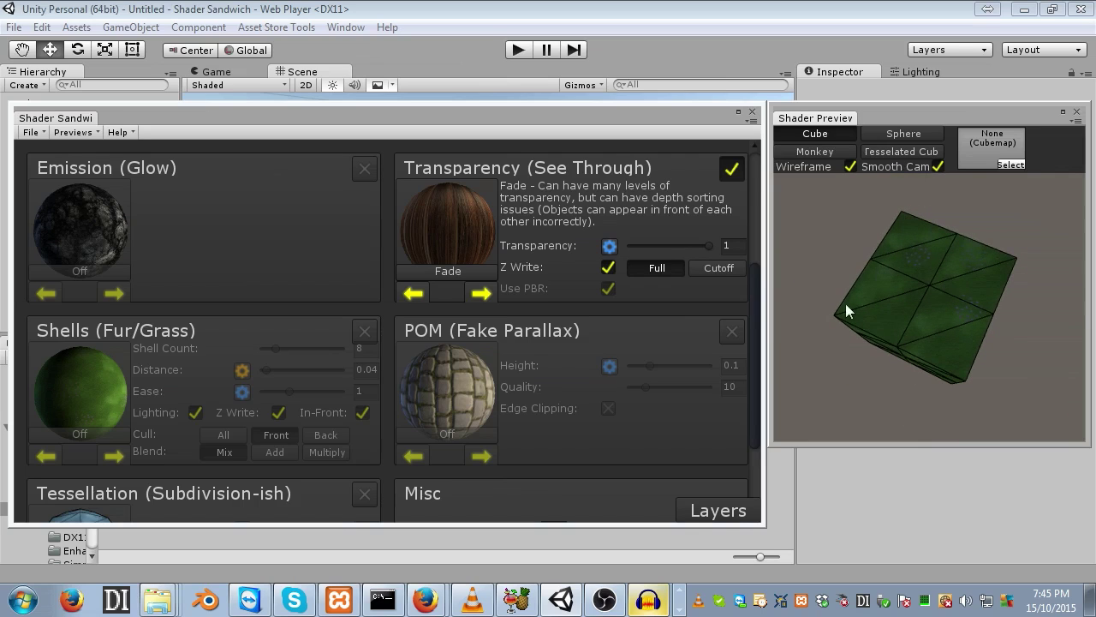
drag(899, 254, 973, 346)
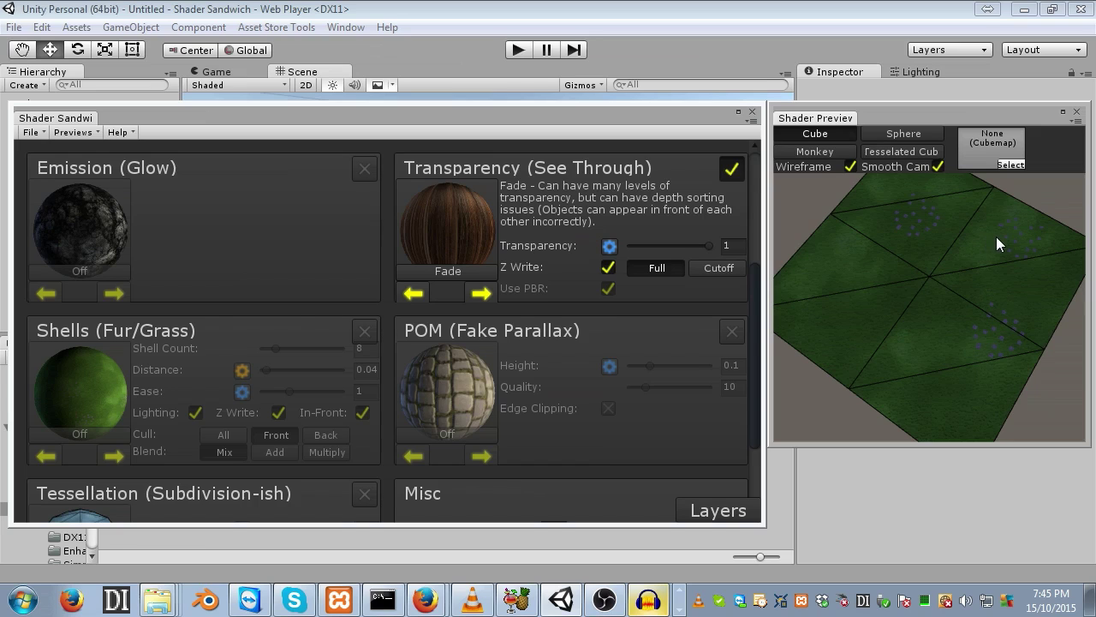
drag(1067, 254, 1004, 300)
Step: Compare the wireframes of the tessellated cube, sphere, monkey and plain cube, ending on the tessellated cube
click(916, 154)
drag(926, 292, 963, 323)
click(917, 136)
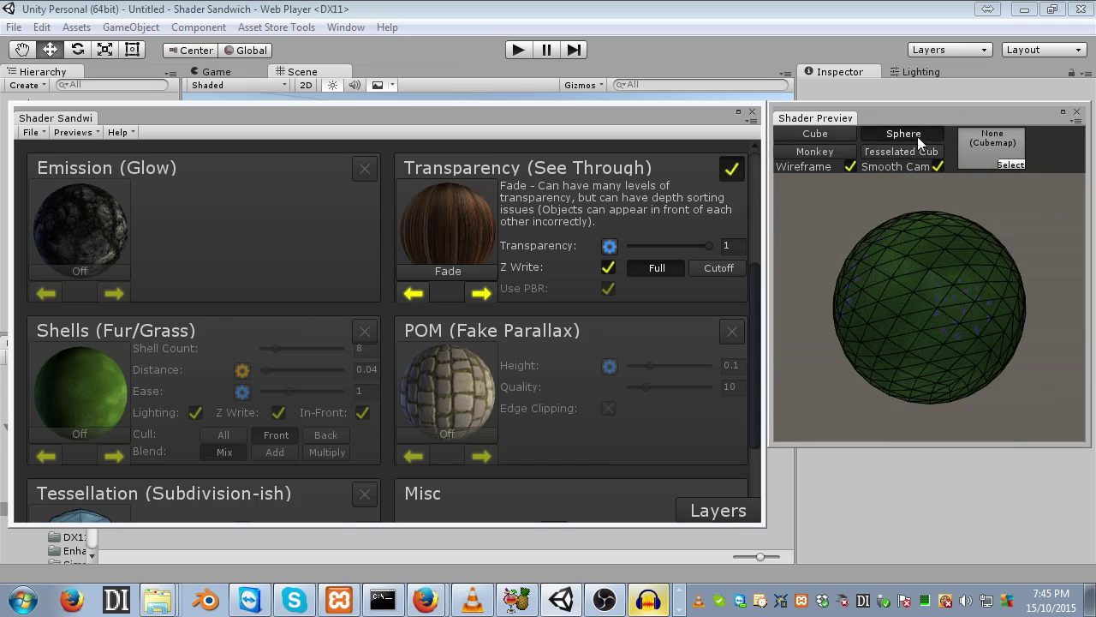
click(829, 154)
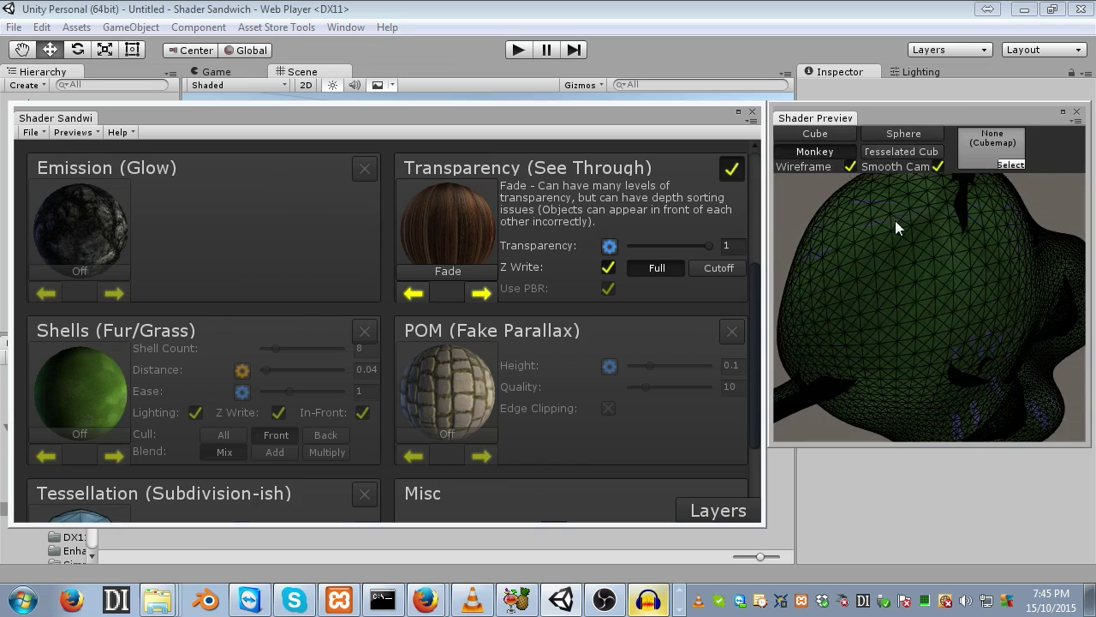
click(839, 134)
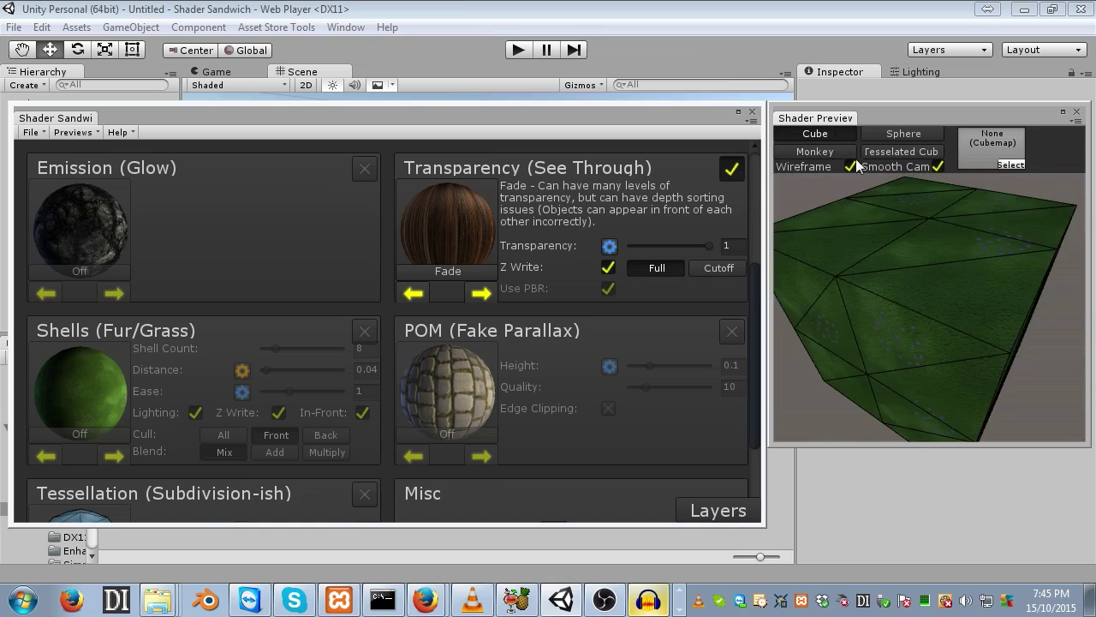
click(914, 153)
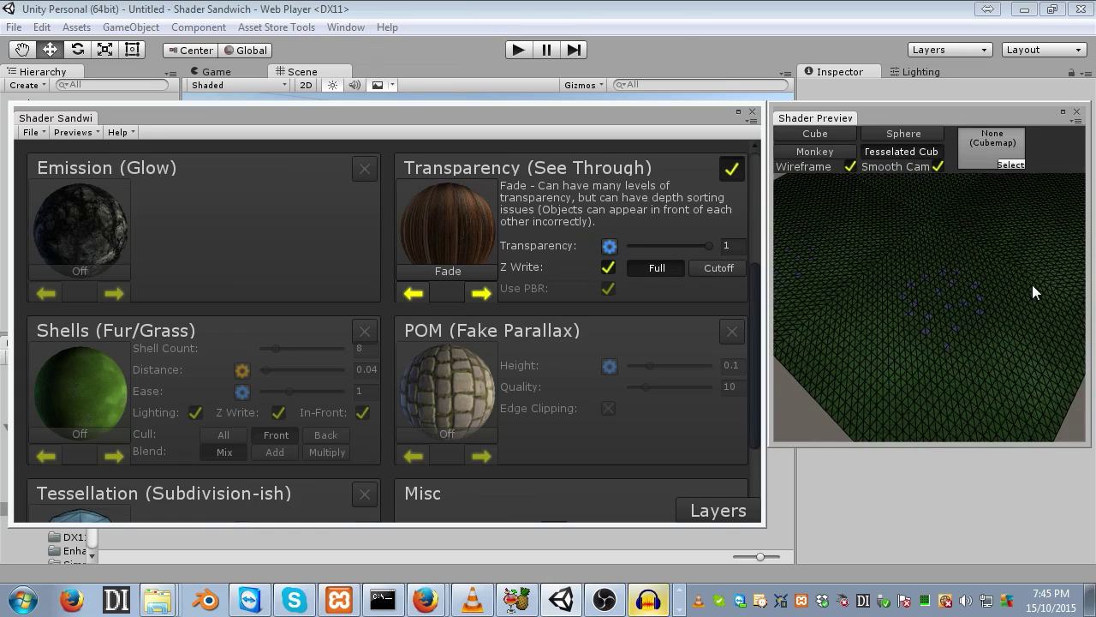
Step: Turn Shells back on and hide the wireframe in the preview
click(364, 331)
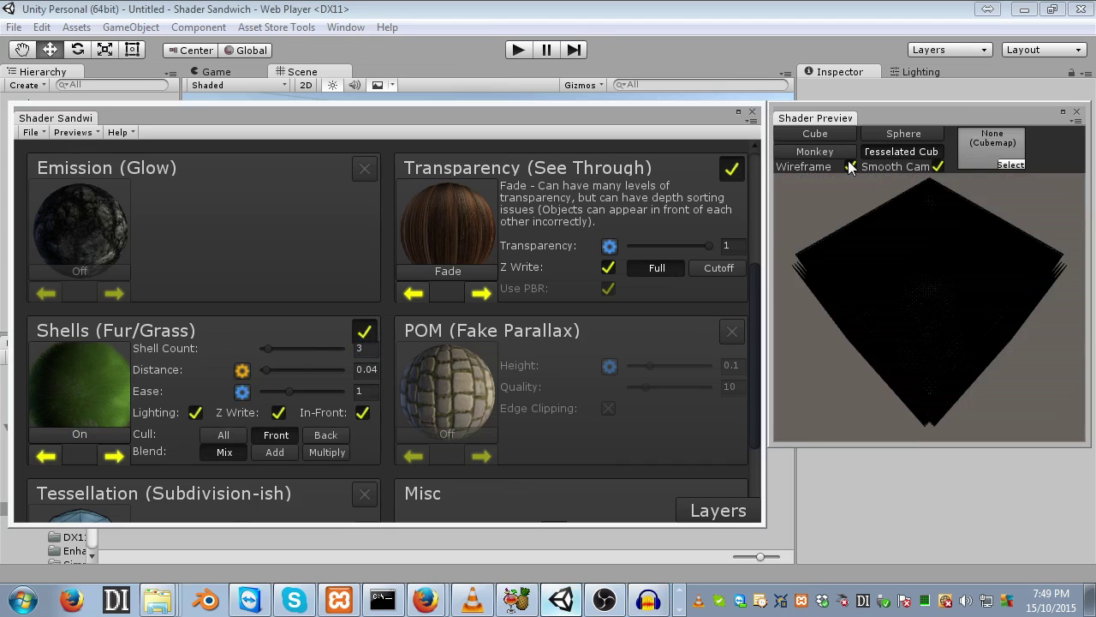
click(851, 166)
drag(973, 285, 964, 338)
Step: Open the Base layer channels in the layers editor and view the grass-covered cube from the side
click(742, 516)
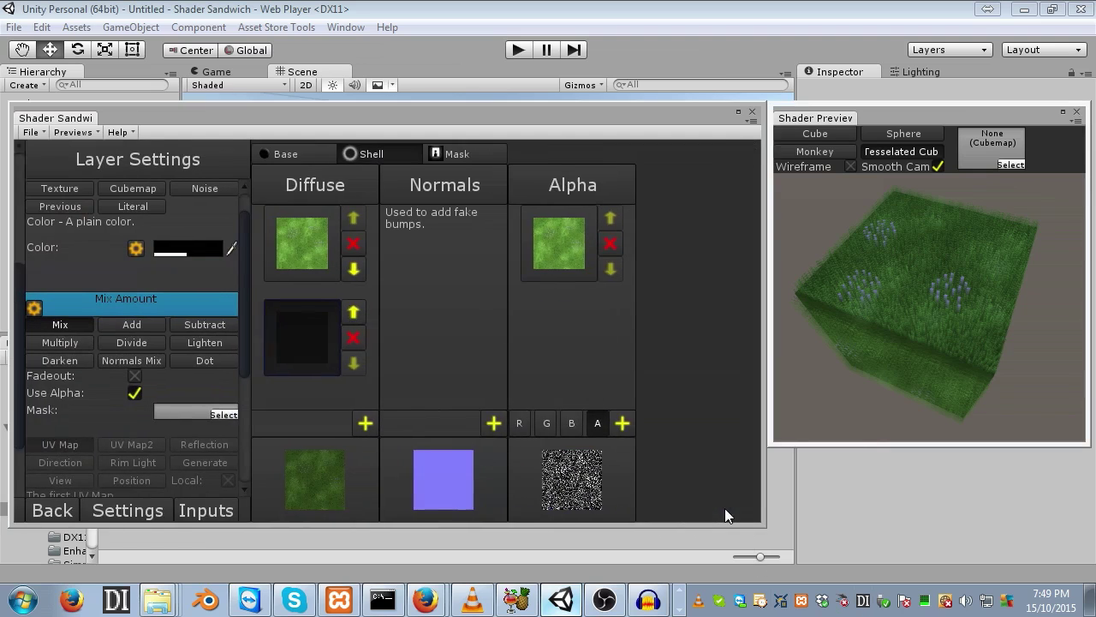
click(271, 154)
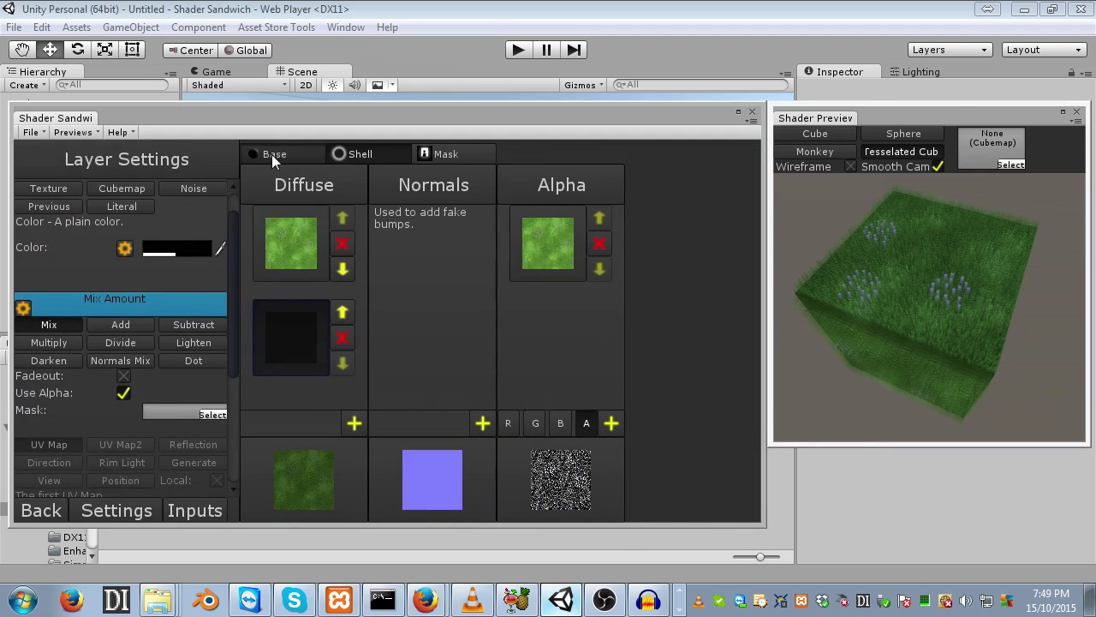
drag(810, 355, 908, 310)
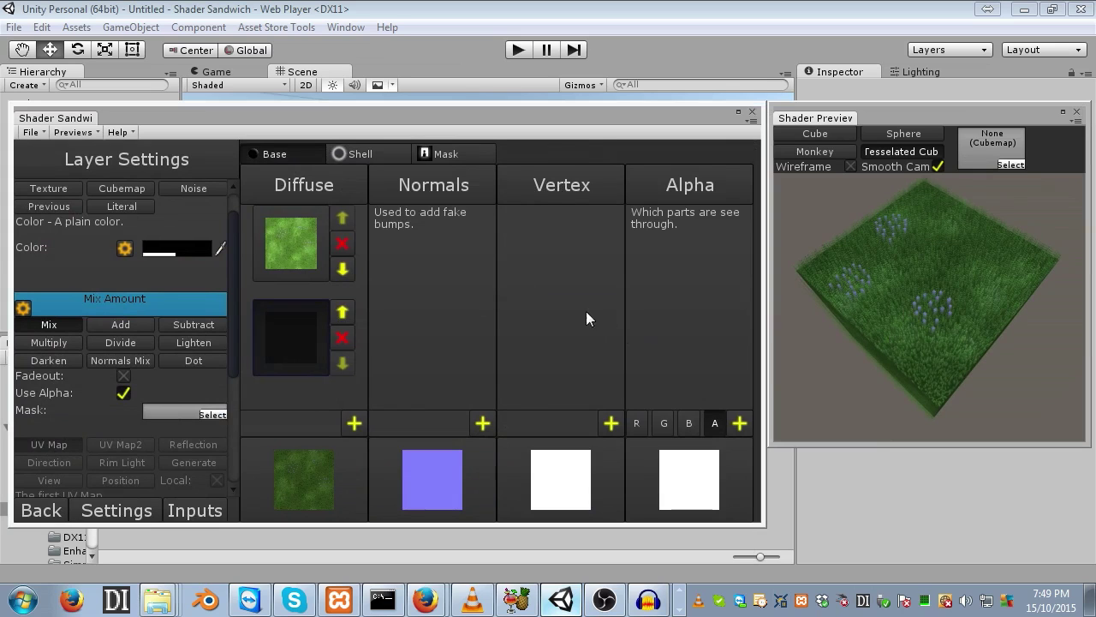
click(360, 155)
click(289, 154)
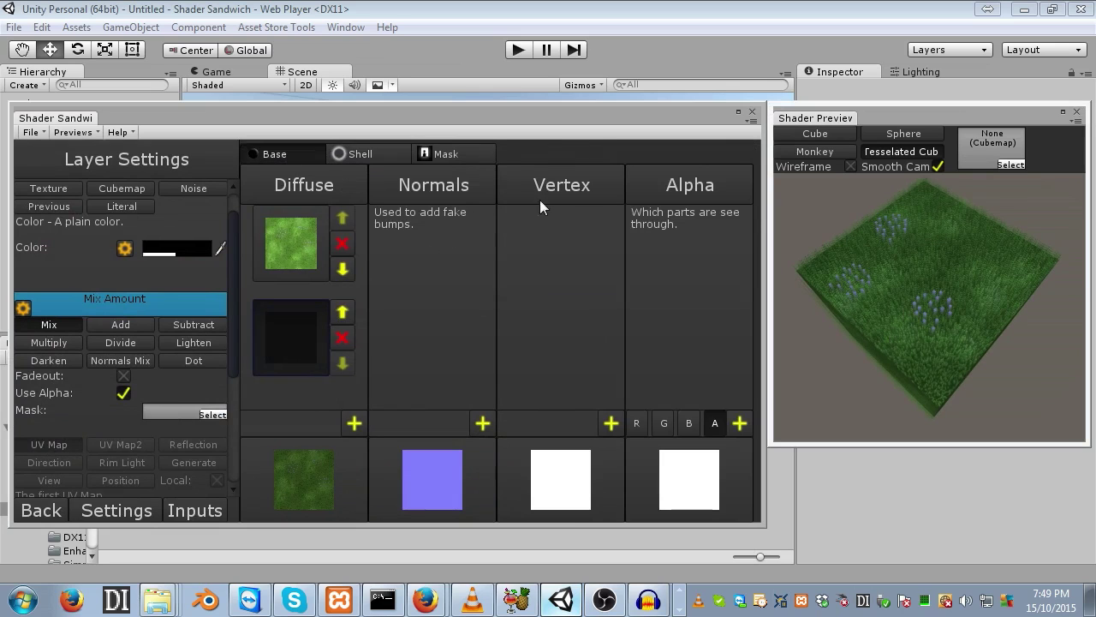
drag(981, 296, 1032, 256)
scroll(980, 287, up, 3)
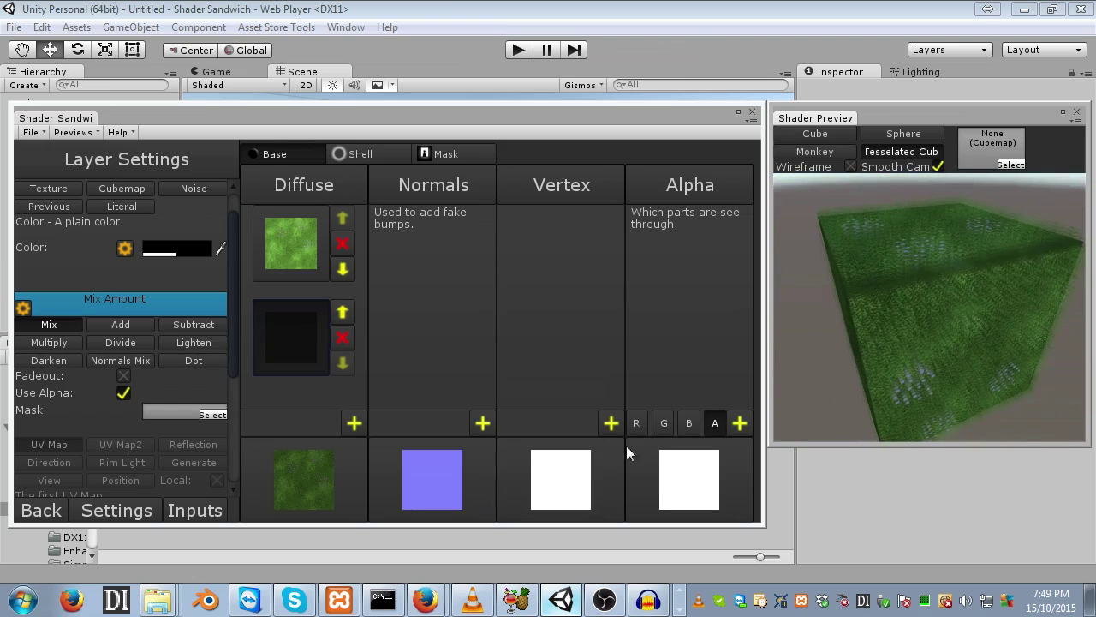
Step: Add a color layer to the Base Vertex channel and expose its color as a shader input
click(611, 423)
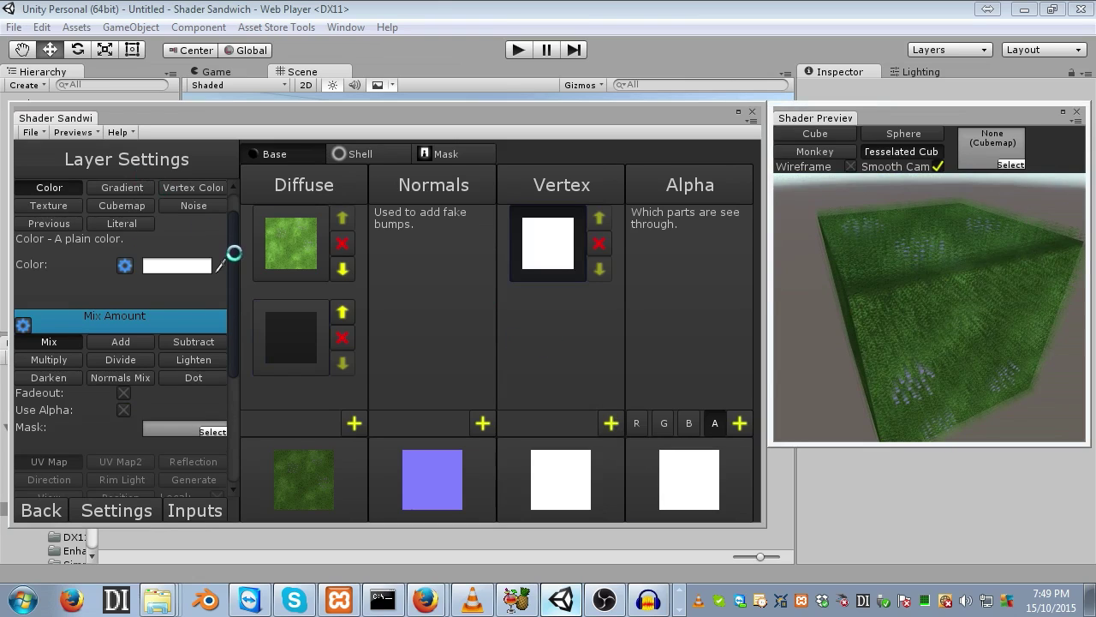
scroll(237, 232, up, 2)
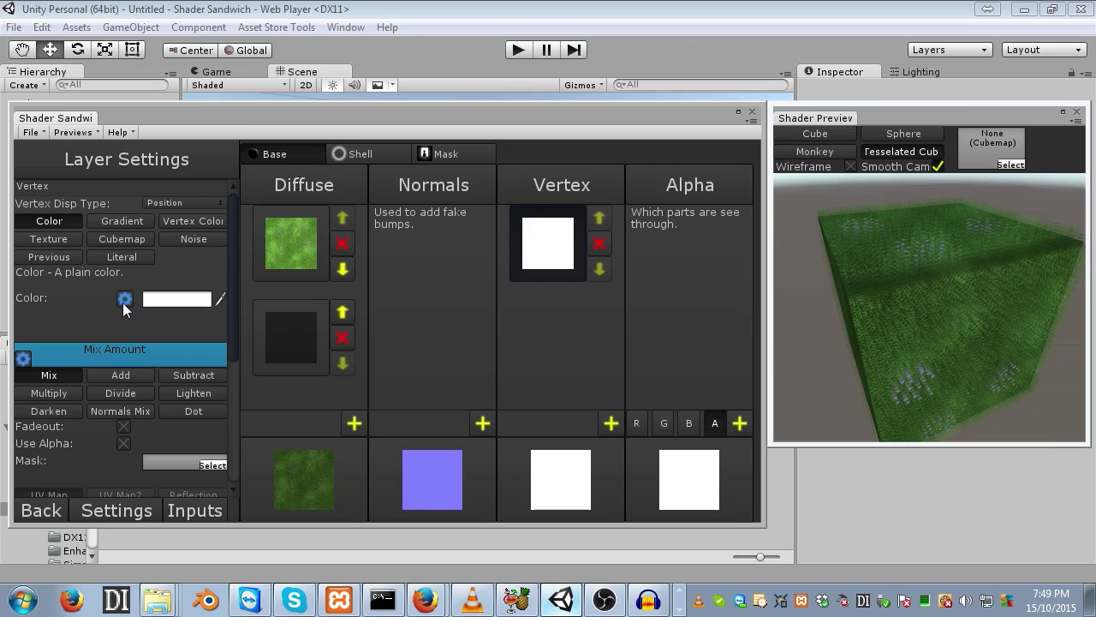
click(125, 299)
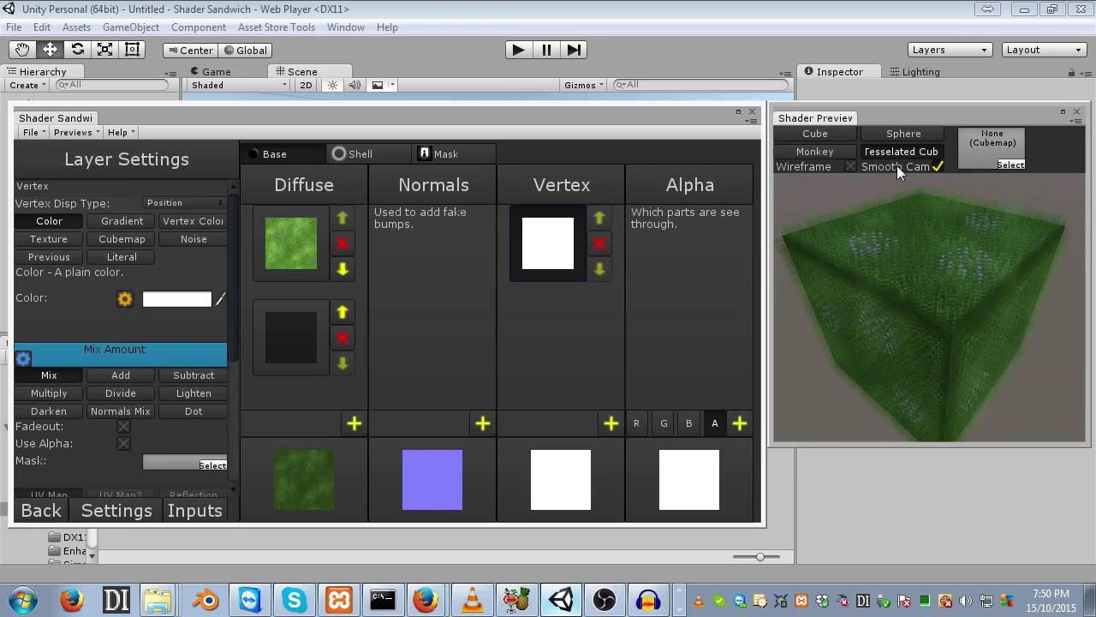
Step: Check the shader on the sphere preview and return to the tessellated cube
click(900, 138)
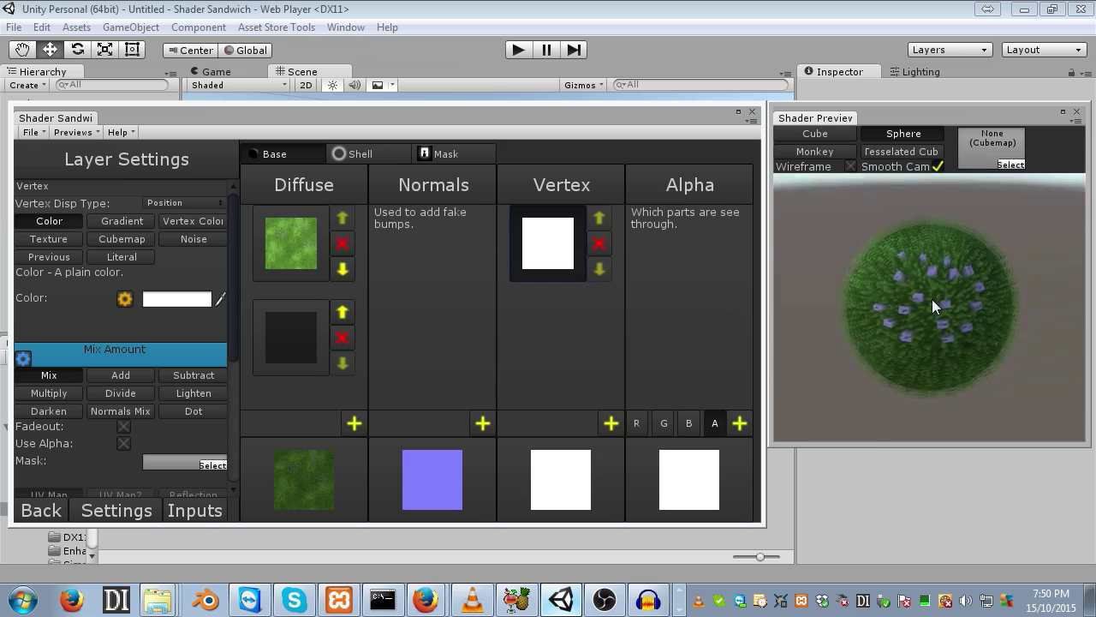
click(903, 152)
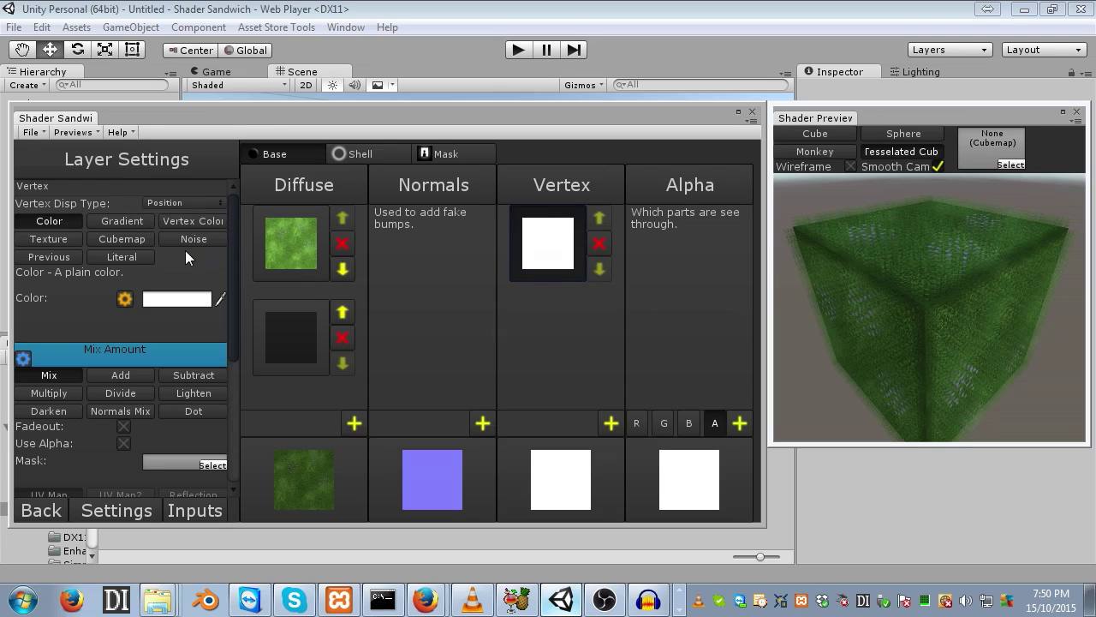
Step: Try a pure red for the Vertex layer's color and settle on a light red, about R 255, G 94, B 94
click(176, 298)
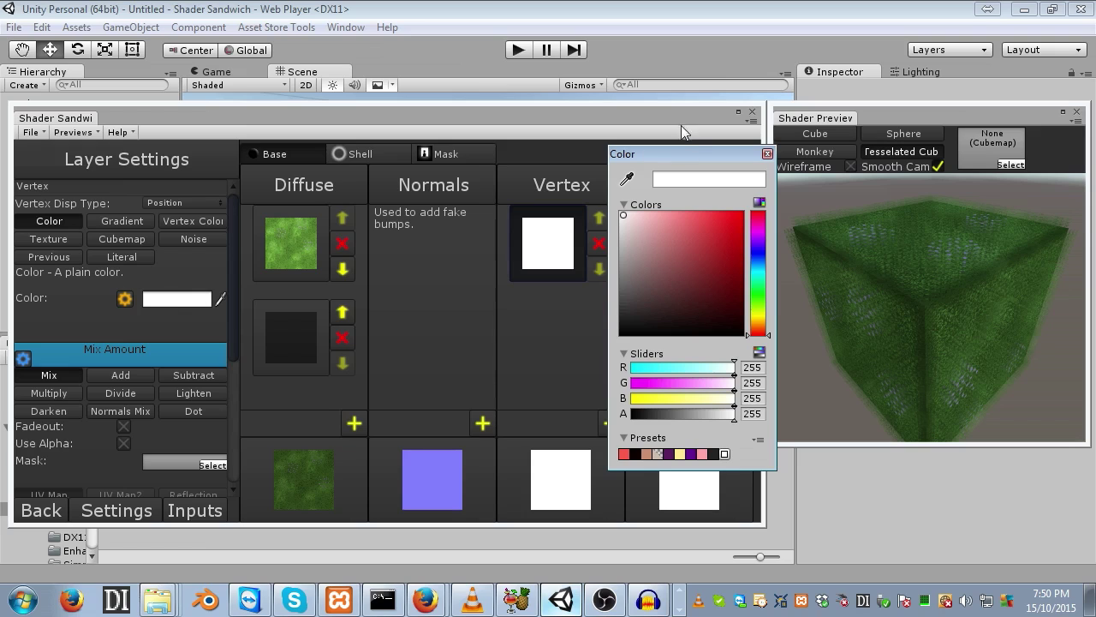
drag(683, 149, 558, 198)
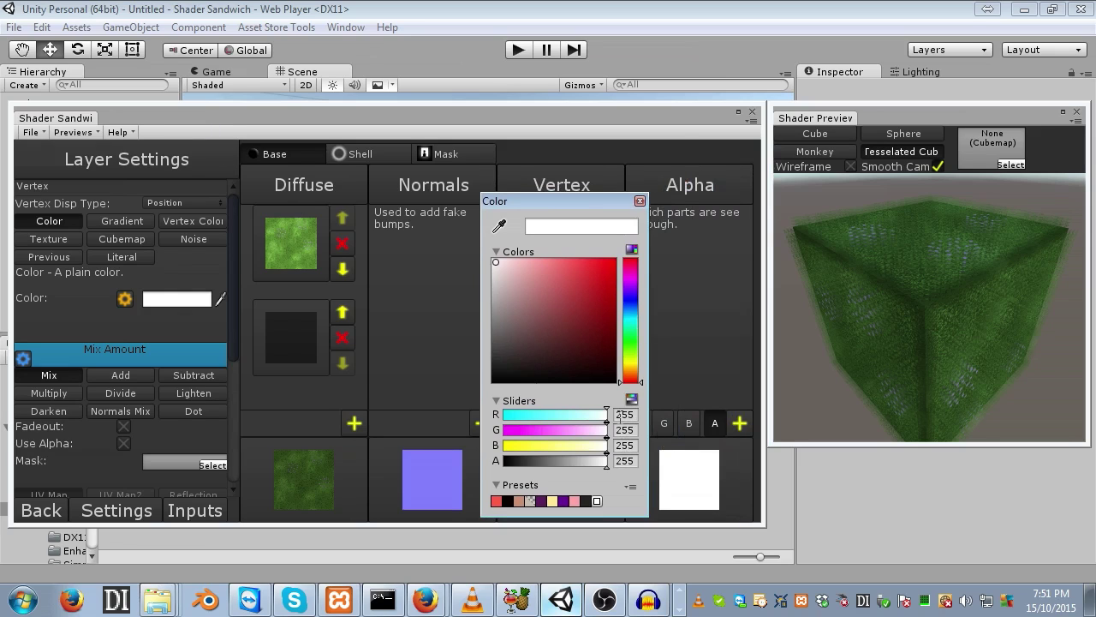
drag(518, 281, 604, 255)
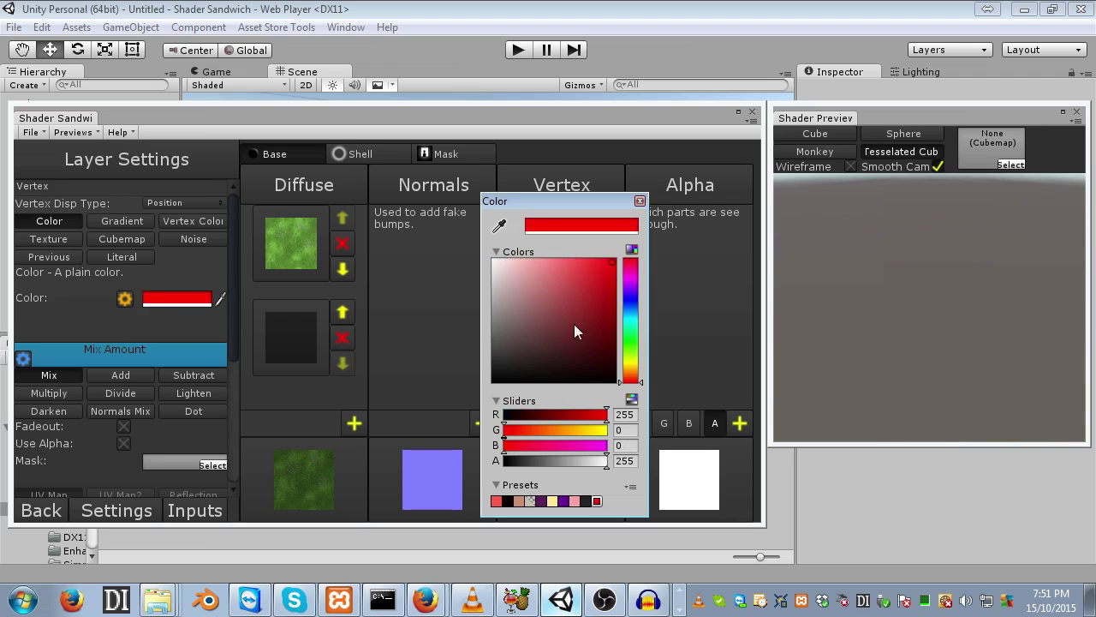
mouse_move(573, 324)
mouse_down()
mouse_move(561, 248)
mouse_move(582, 233)
mouse_move(641, 233)
mouse_move(475, 237)
mouse_move(570, 262)
mouse_up()
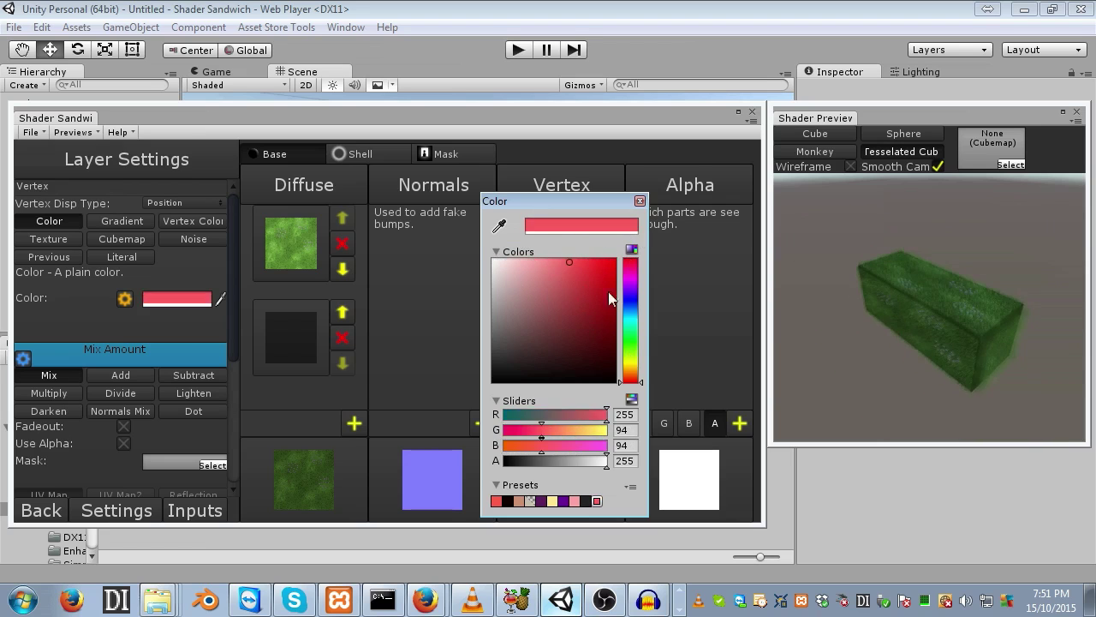
drag(632, 330, 644, 382)
click(639, 201)
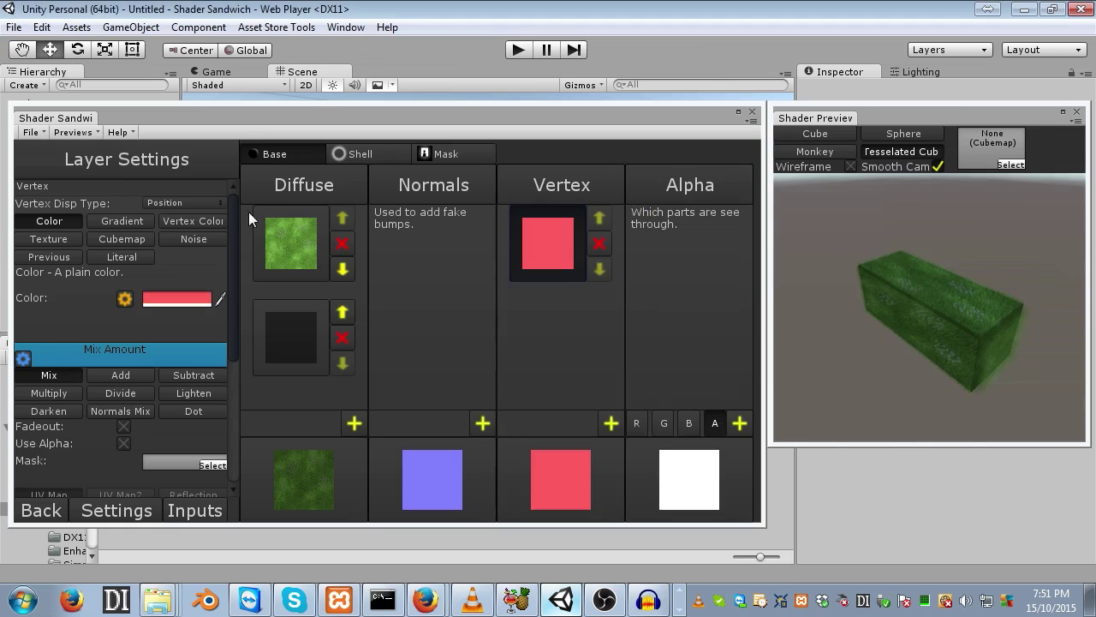
Step: Set the Vertex layer's Vertex Disp Type to None and check the preview from another angle
click(172, 203)
click(193, 218)
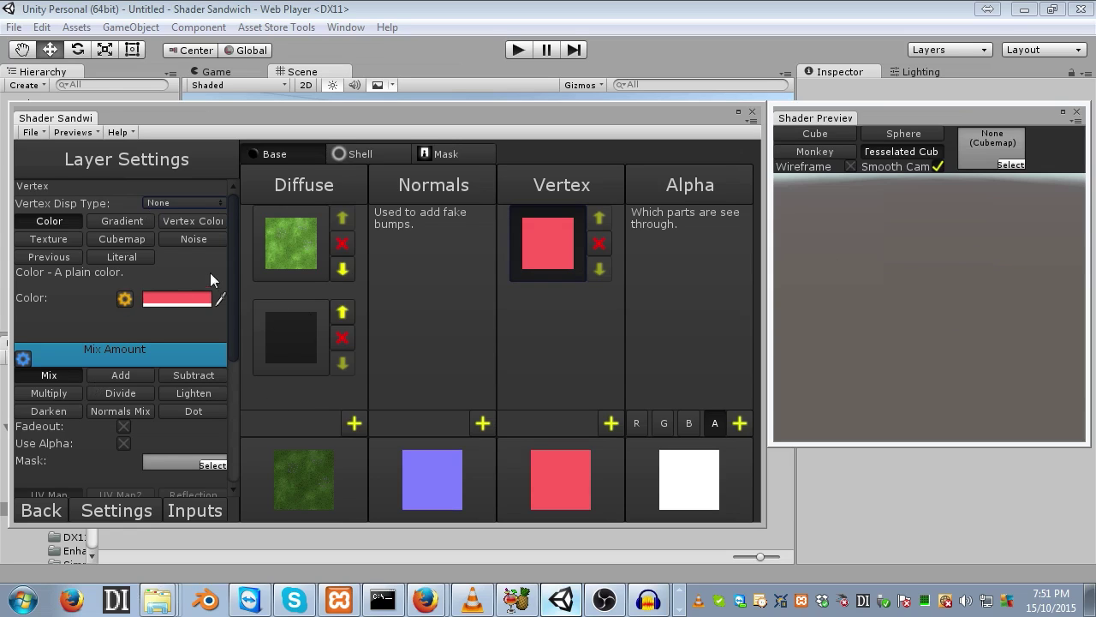
drag(964, 277, 1011, 301)
scroll(233, 284, down, 1)
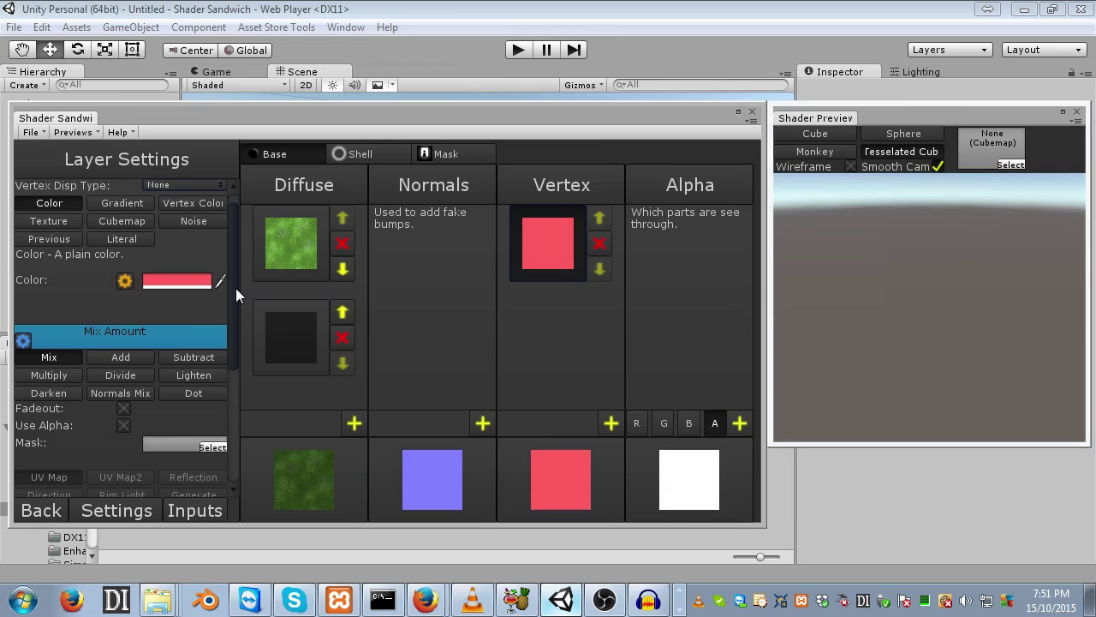
Step: Set the Vertex layer's blend mode to Add, change its color to black, and check the cube in the preview
click(105, 358)
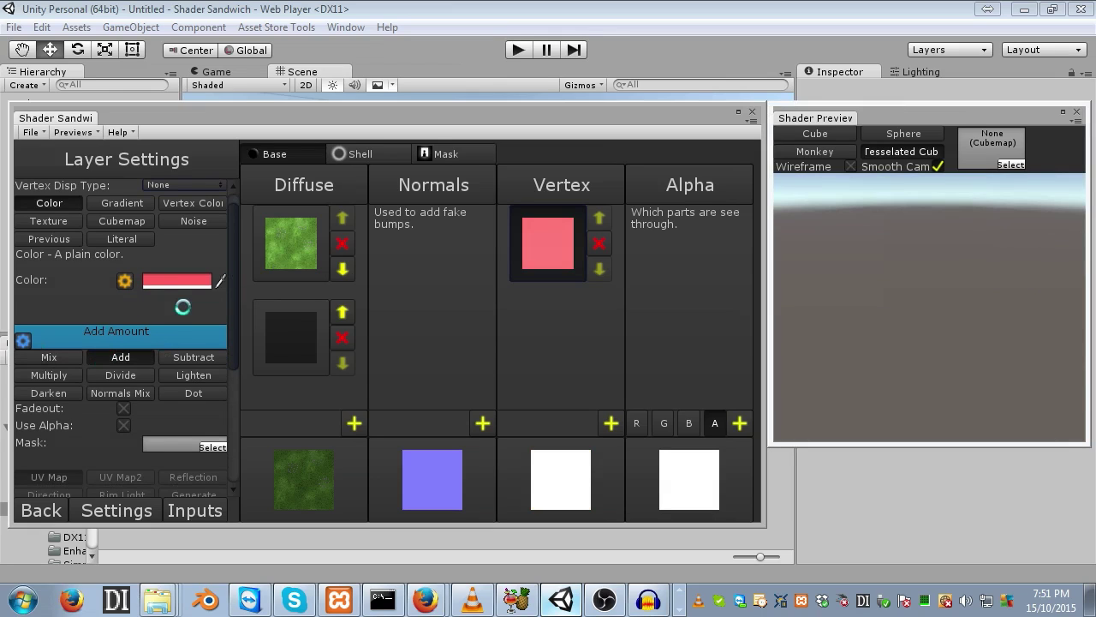
click(181, 280)
click(579, 262)
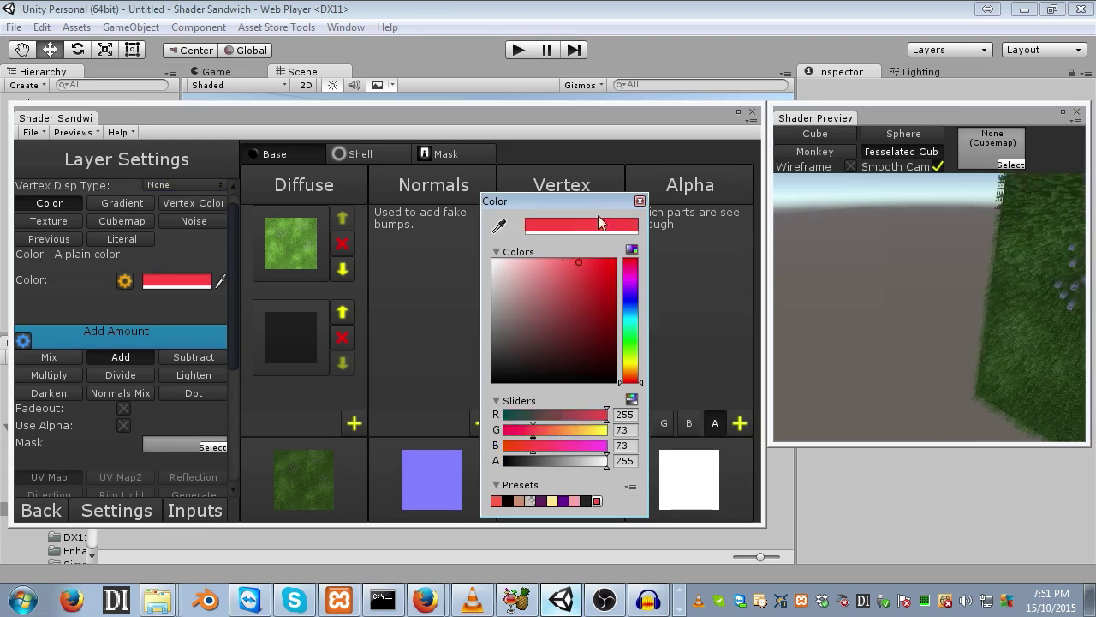
drag(612, 276, 614, 426)
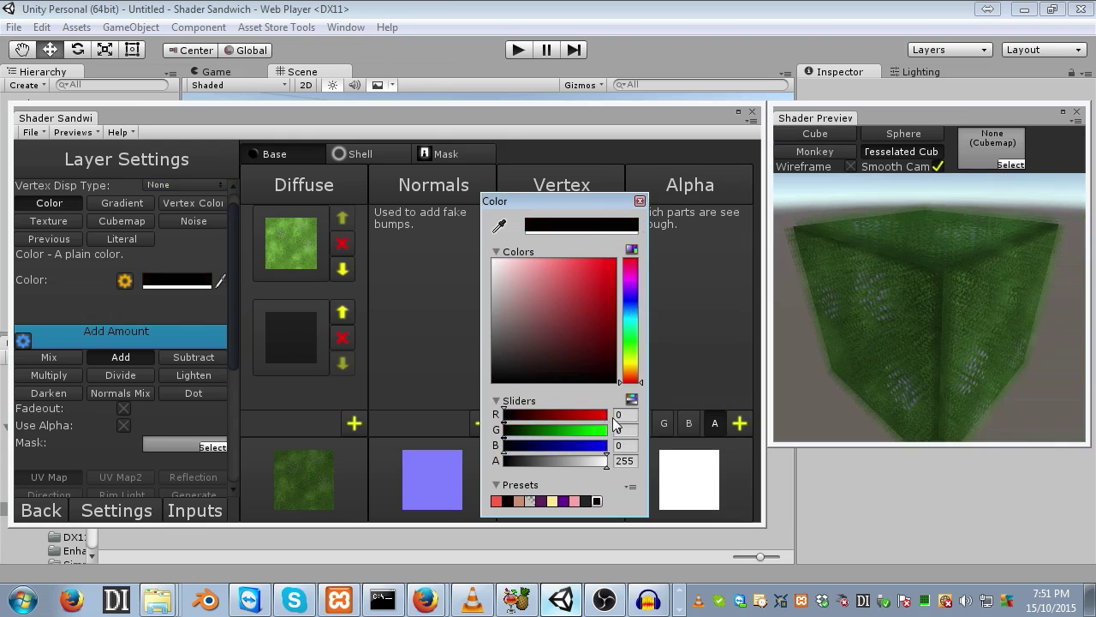
drag(1013, 247, 897, 310)
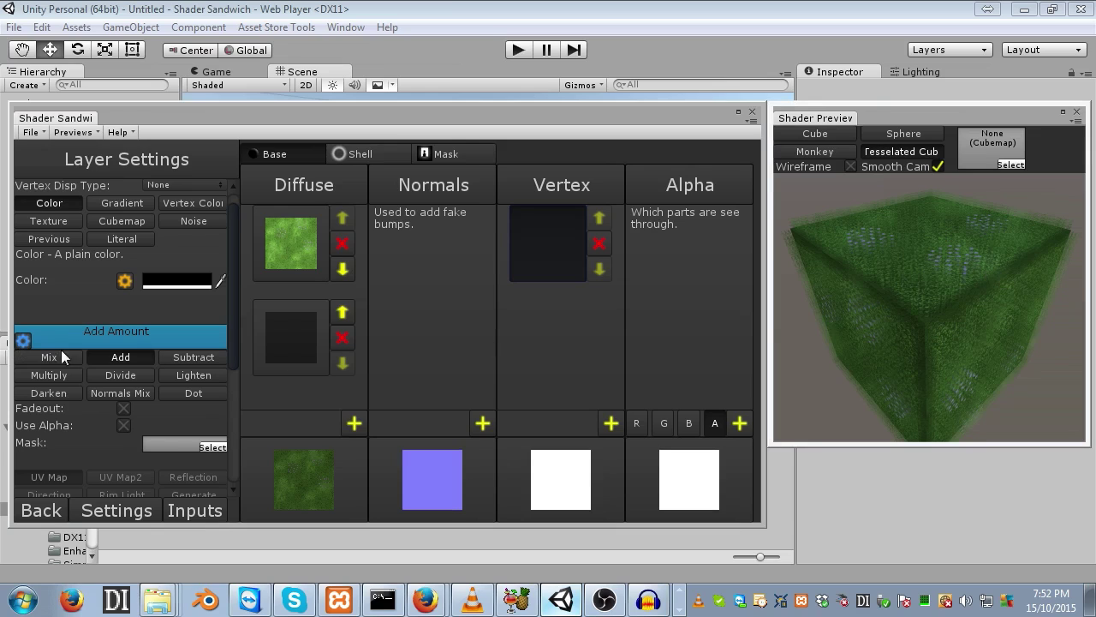
Step: Link the Vertex layer's Add Amount to the existing Texture - Mix Amount range input
click(24, 341)
click(42, 322)
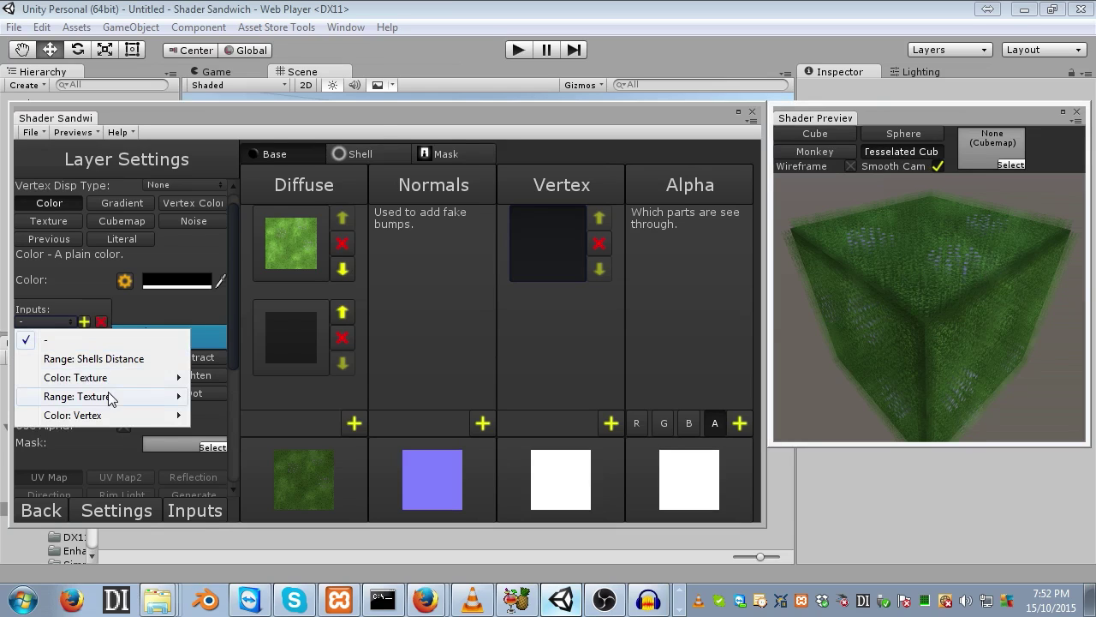
mouse_move(106, 398)
click(233, 398)
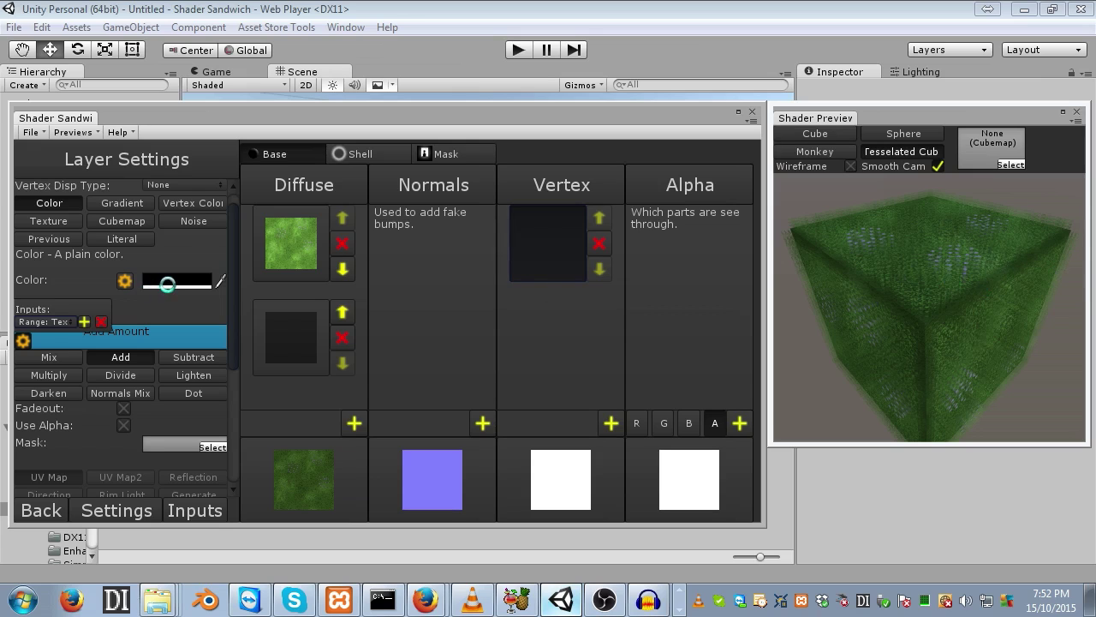
Step: Set the Vertex layer's color to a near-black red with R 6, G 0, B 0, and inspect the grass in the preview
click(168, 285)
drag(548, 273, 504, 386)
click(624, 415)
text(2)
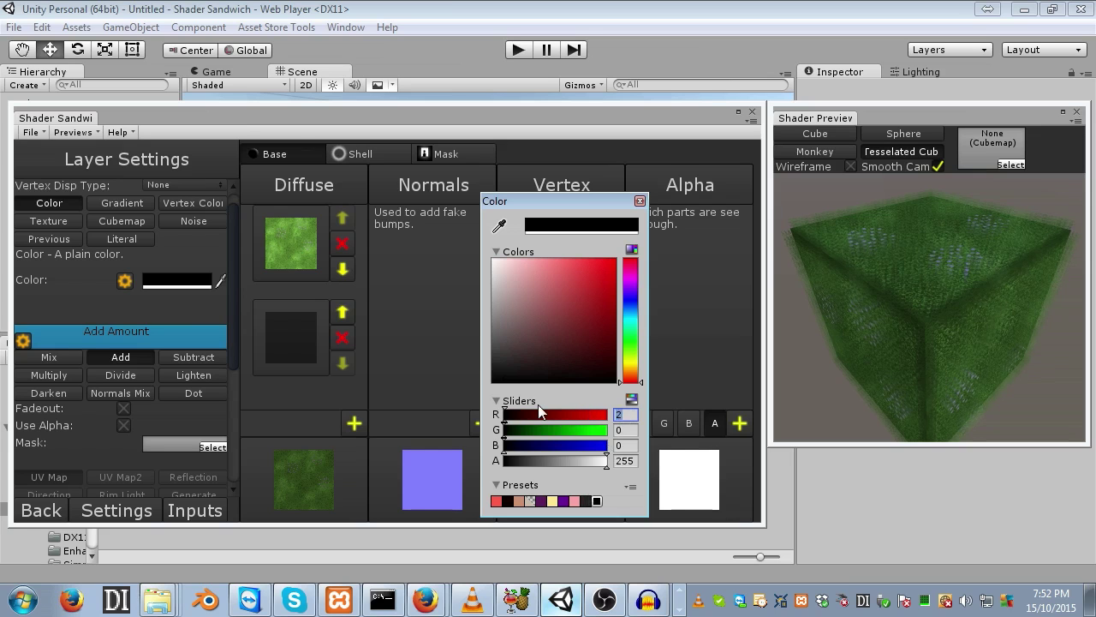
click(940, 258)
drag(941, 258, 903, 333)
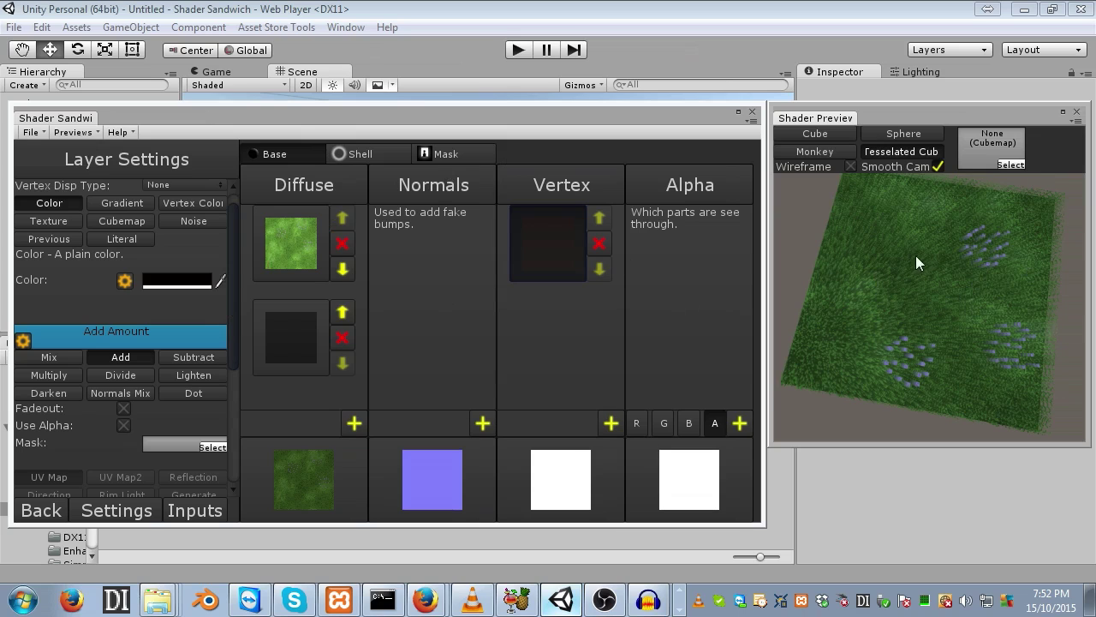
Step: Create a mask named Wind1 and add a layer to it
click(461, 156)
click(339, 184)
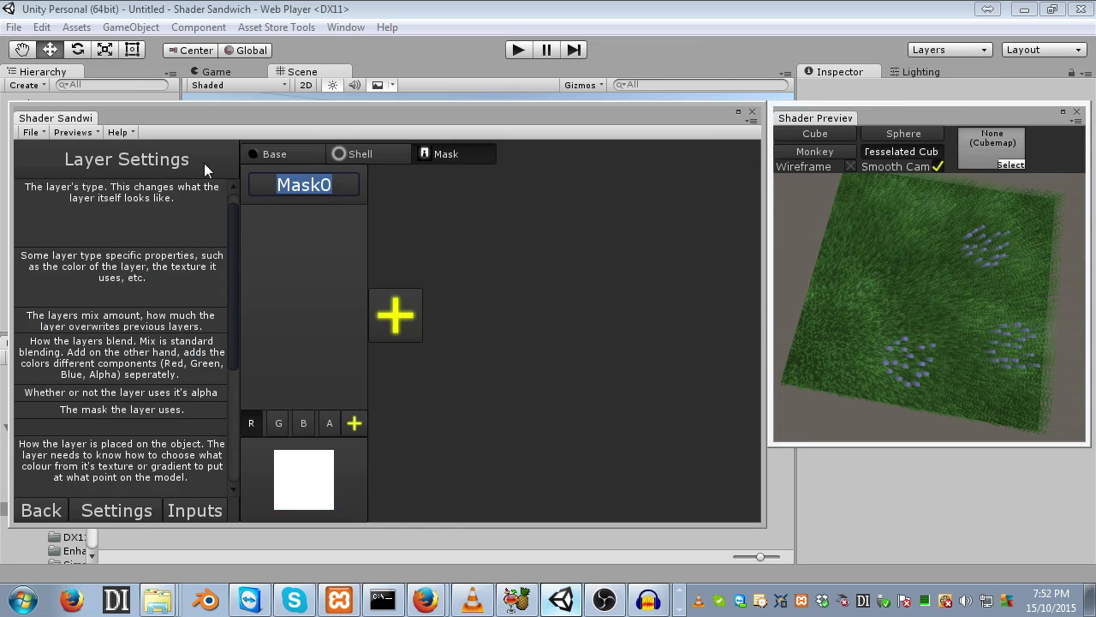
text(WInd1)
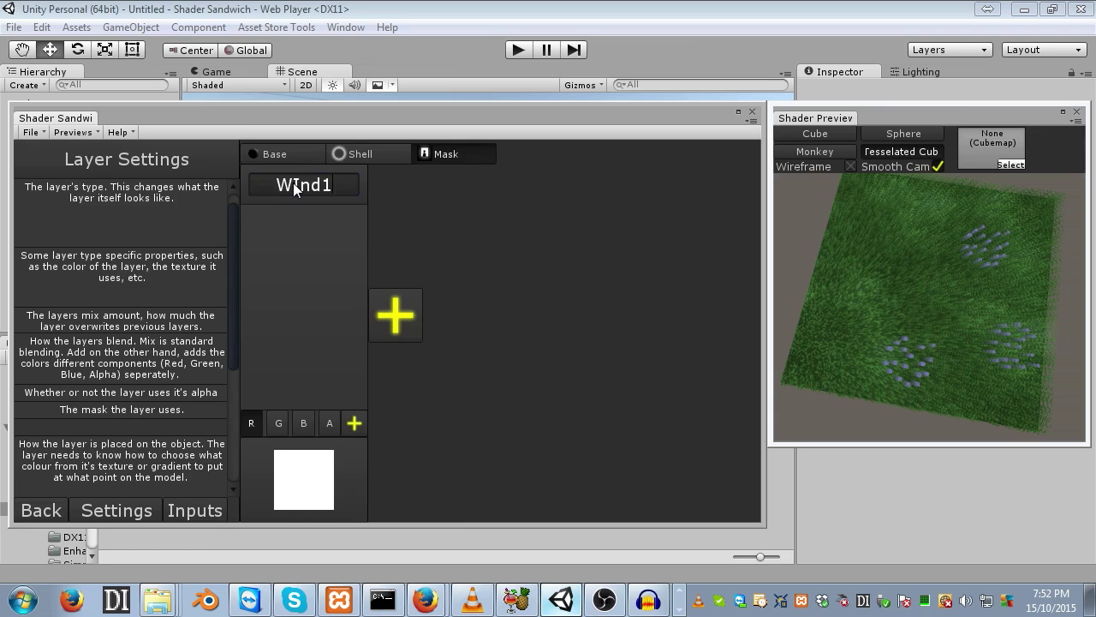
click(294, 189)
key(BackSpace)
text(i)
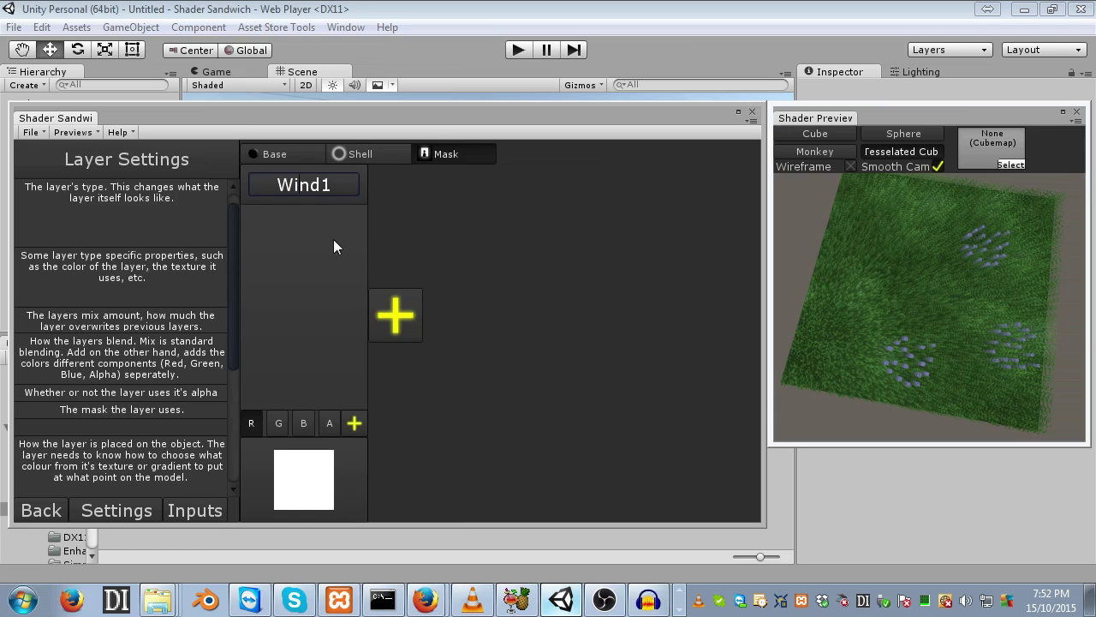
click(355, 423)
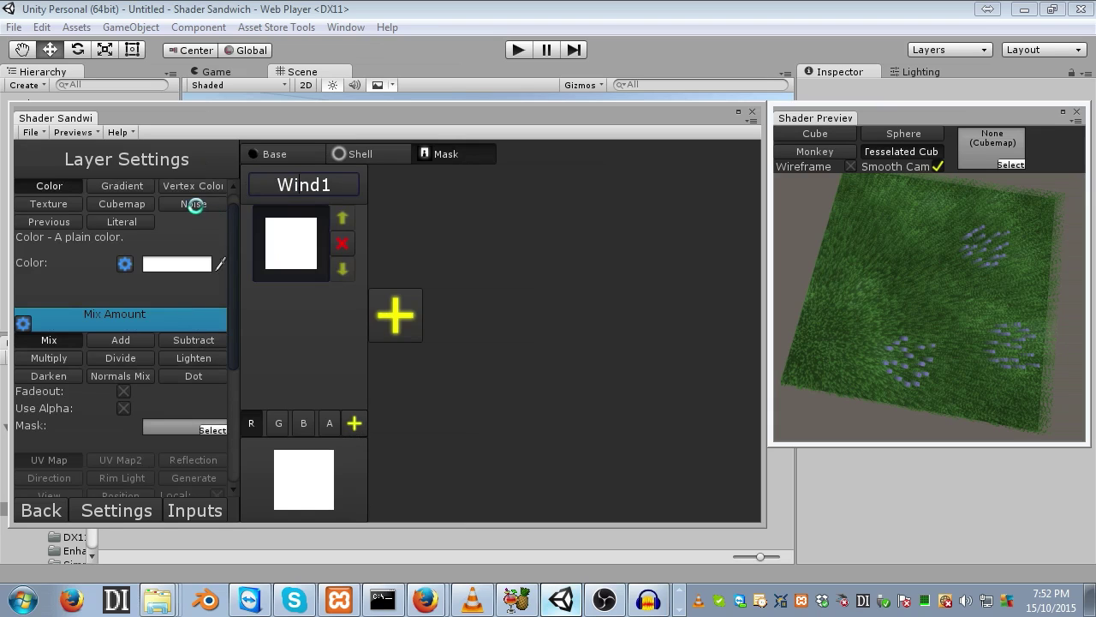
Step: Turn off realtime preview updates and rotate the preview cube to a corner view
click(75, 132)
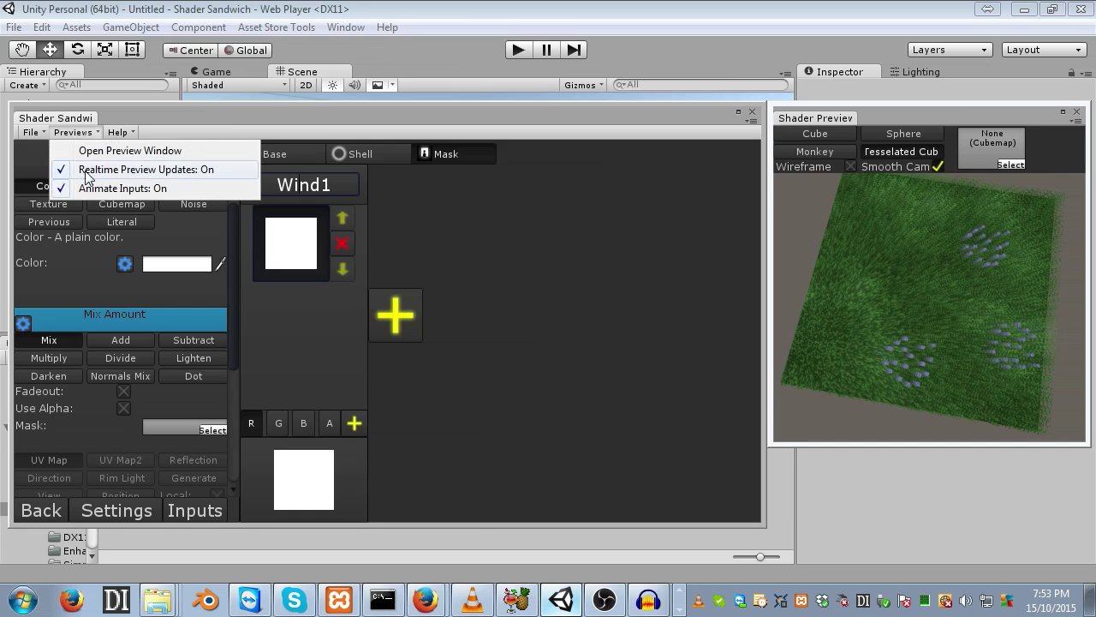
click(90, 171)
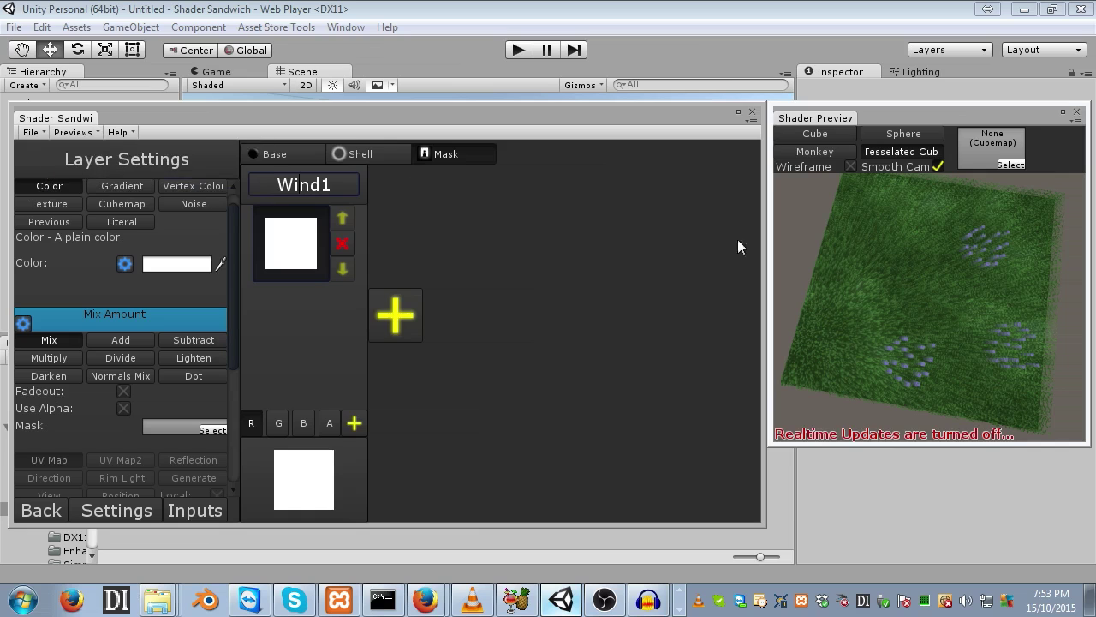
drag(865, 283, 1094, 298)
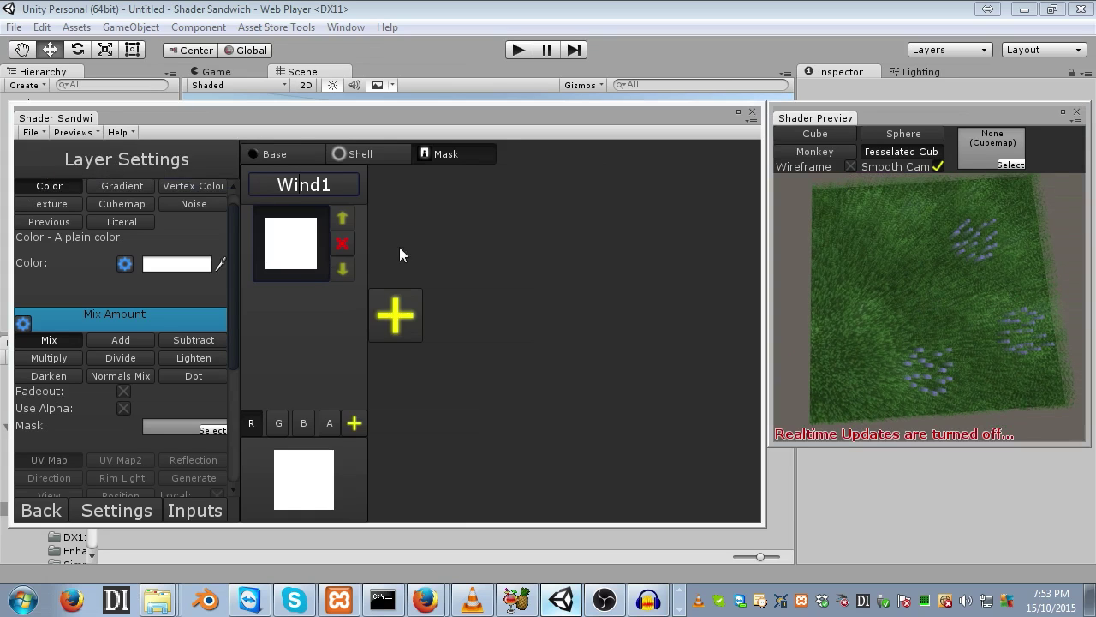
drag(839, 282, 883, 260)
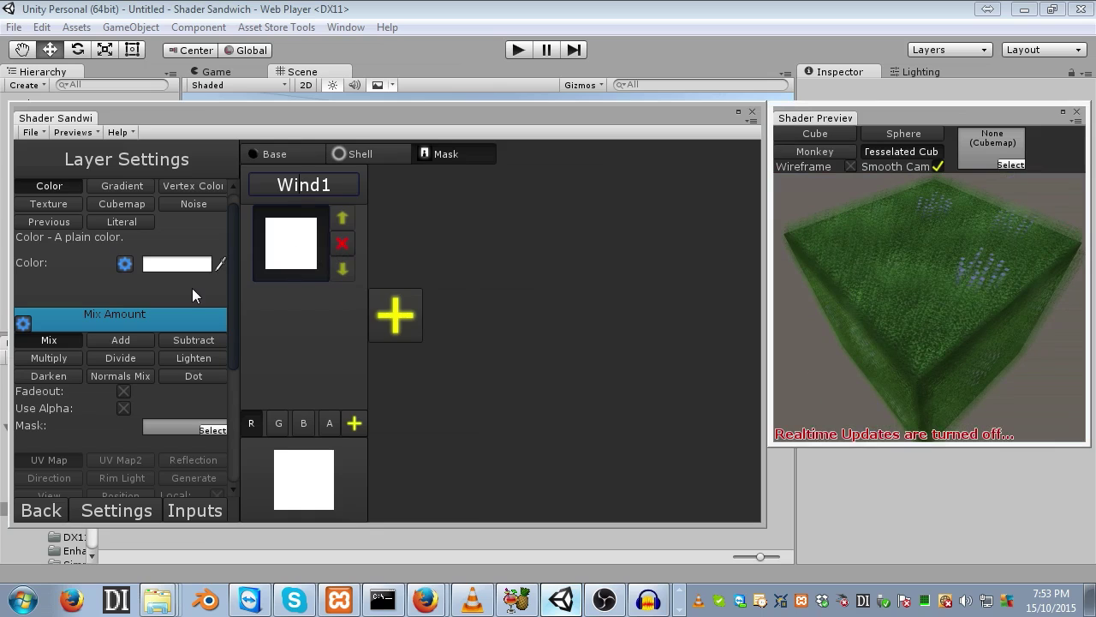
Step: Change the Wind1 layer to 2D Perlin noise and give it a Mapping/Scale effect with a uniform scale of 7
click(199, 204)
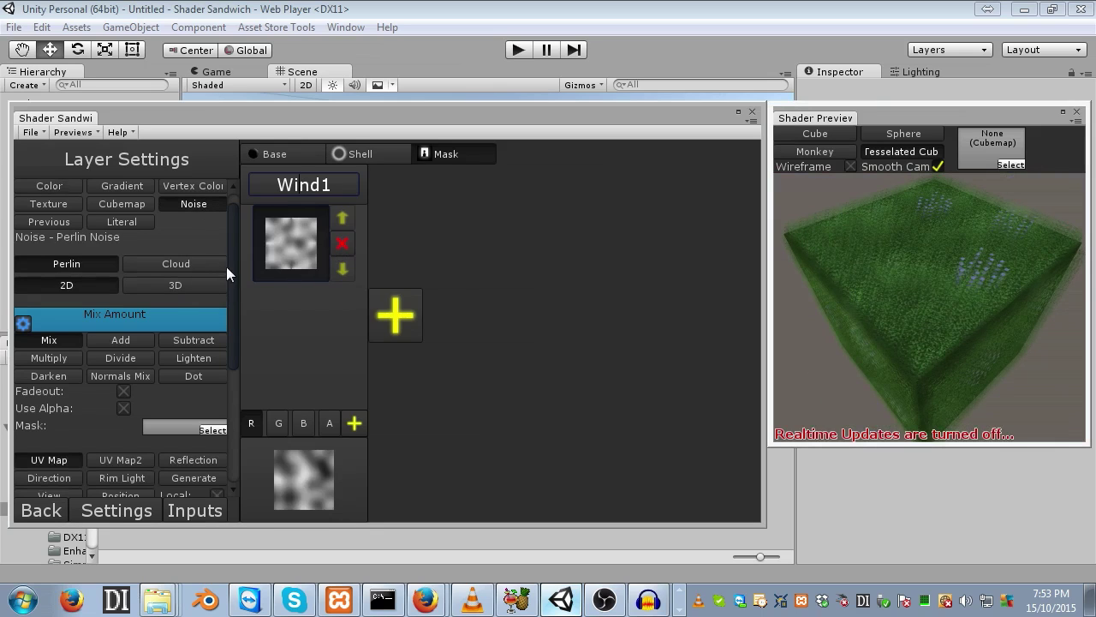
drag(226, 266, 226, 385)
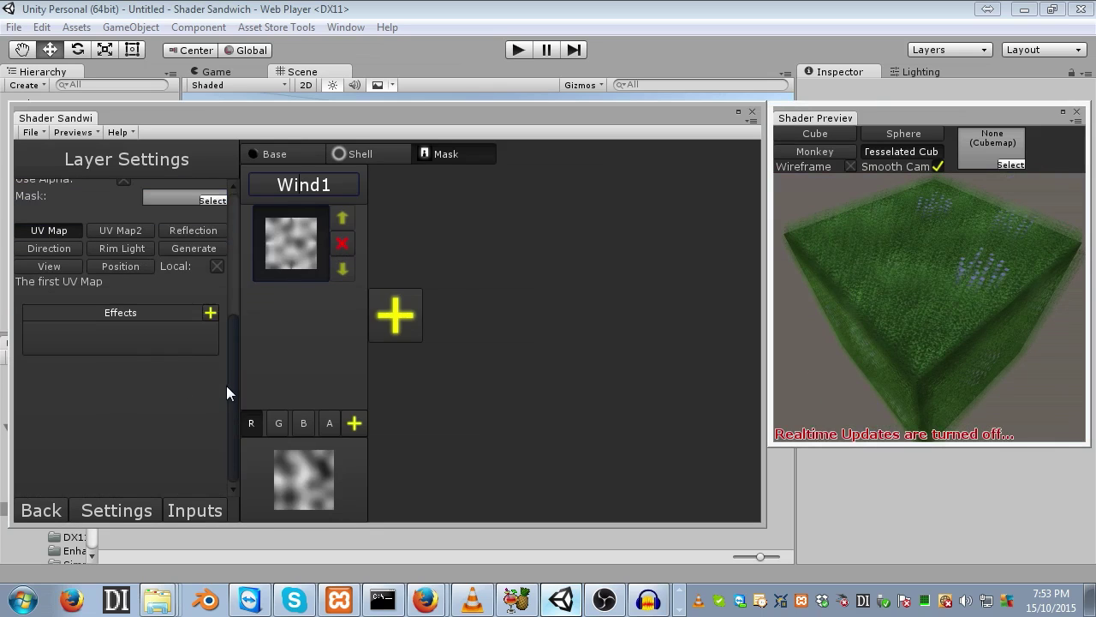
click(210, 314)
mouse_move(257, 408)
click(364, 463)
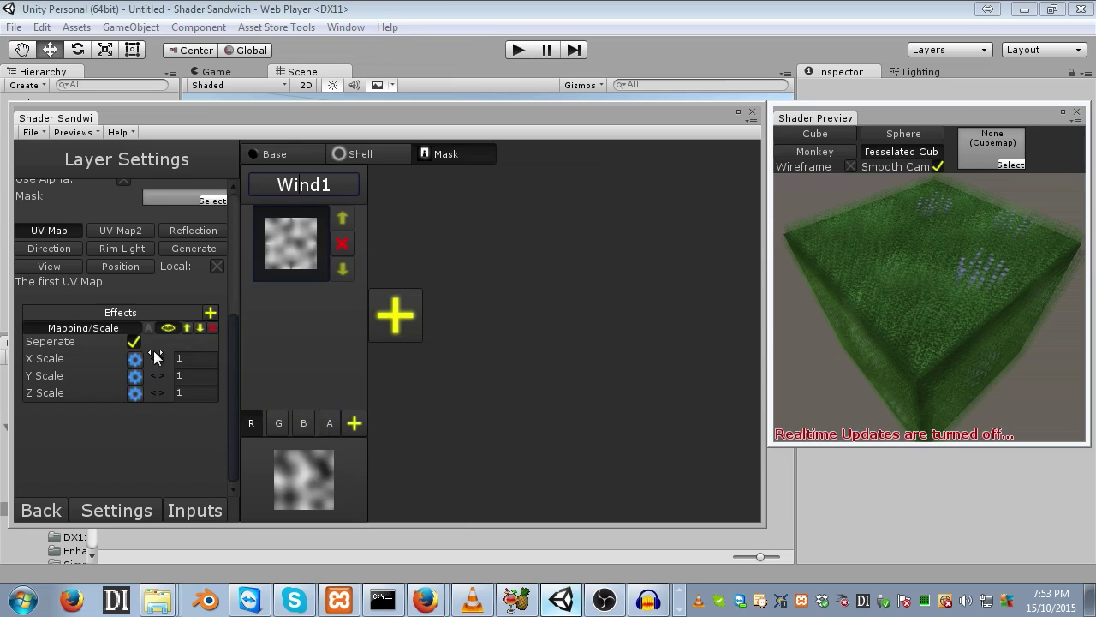
click(134, 342)
drag(168, 365, 298, 342)
drag(187, 356, 132, 341)
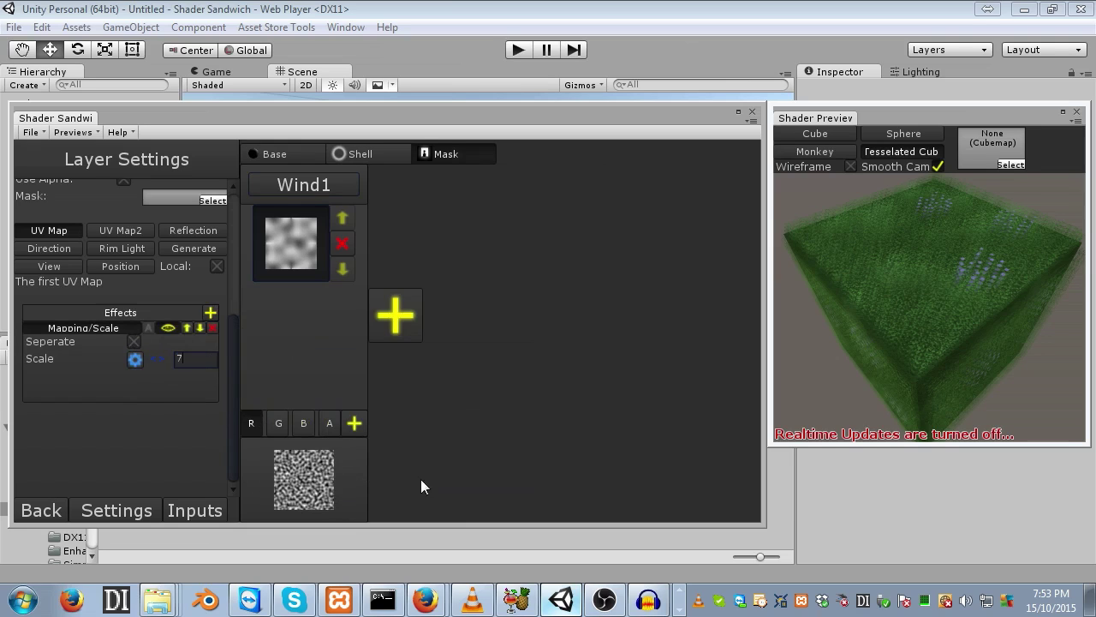
Step: Add a Mapping/Offset effect to the Wind1 noise layer and expose its X Offset as a shader input
click(208, 313)
mouse_move(257, 406)
click(355, 425)
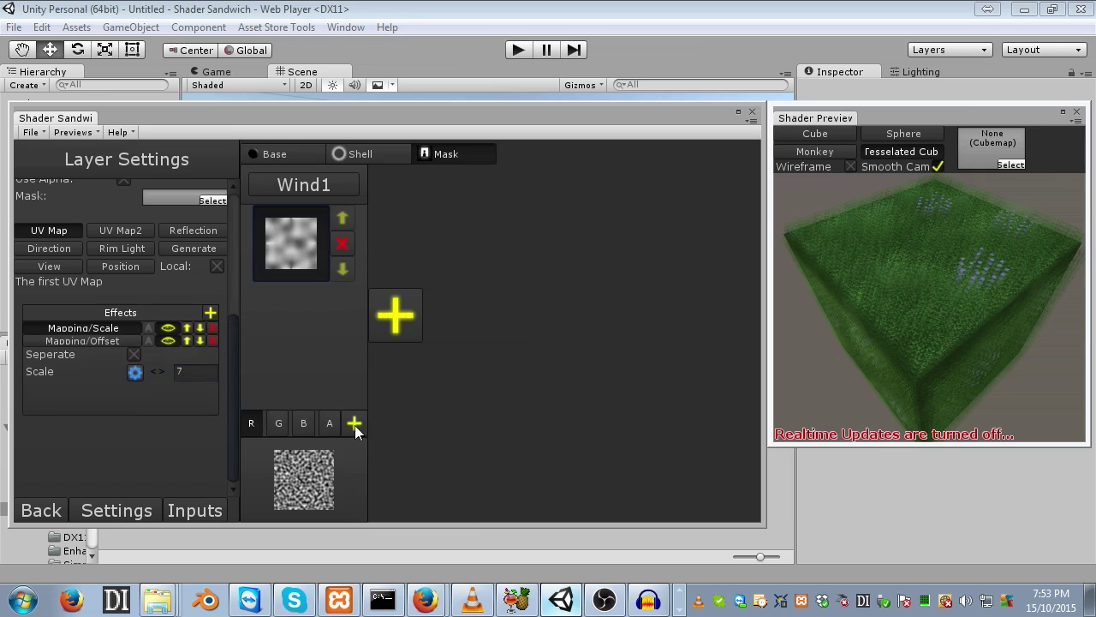
click(109, 342)
drag(176, 354, 177, 416)
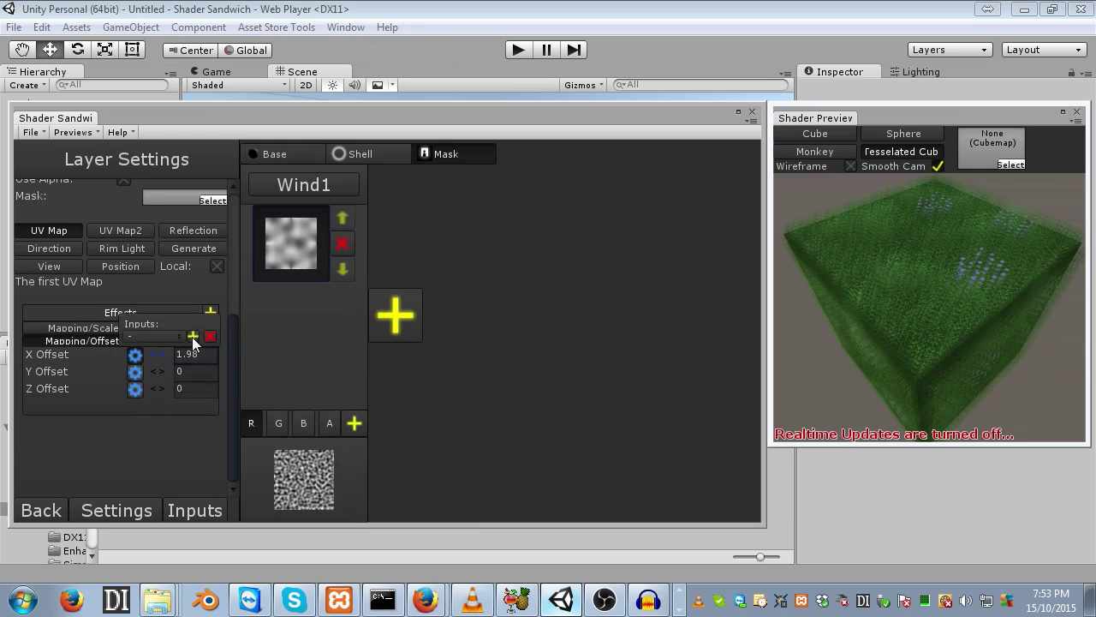
click(135, 355)
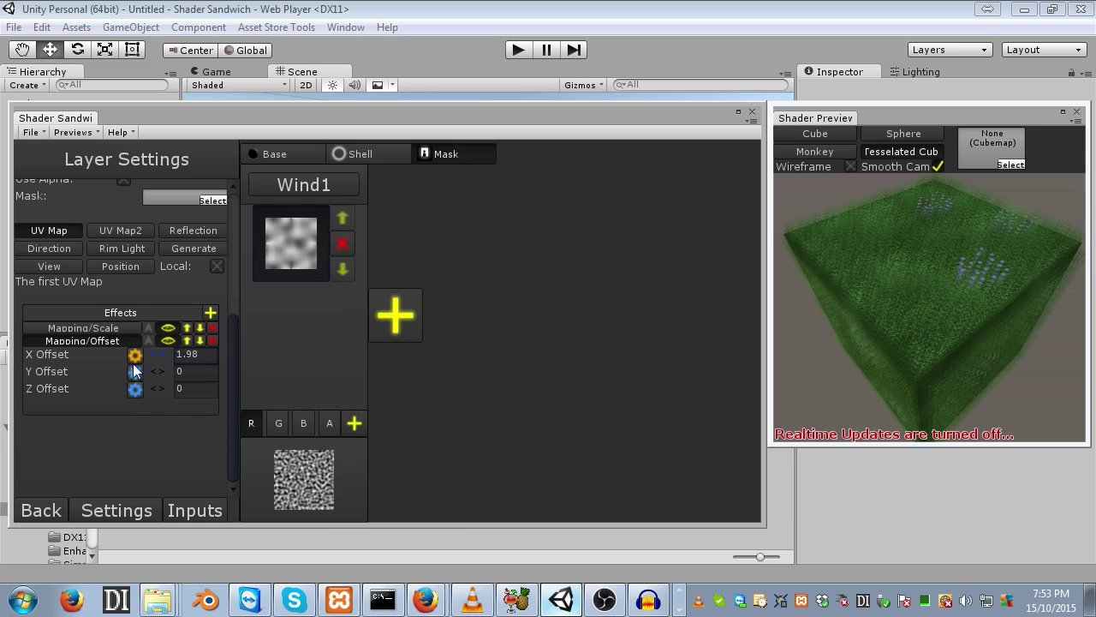
Step: Hide the Wind1 - X Offset input and set its replacement to Time/Basic/Standard
click(184, 511)
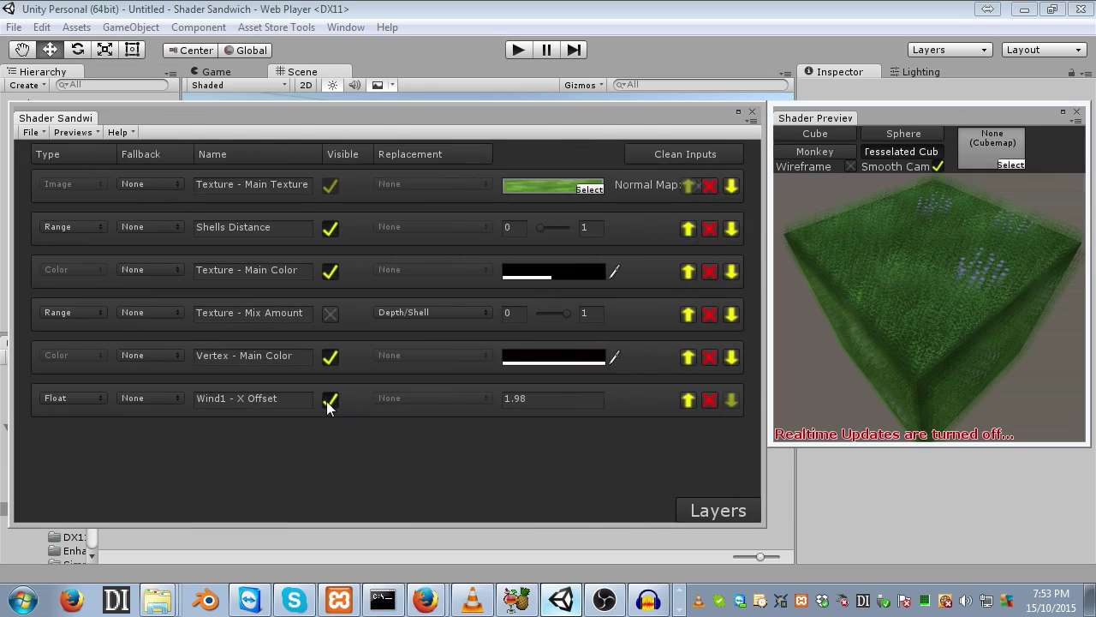
click(412, 401)
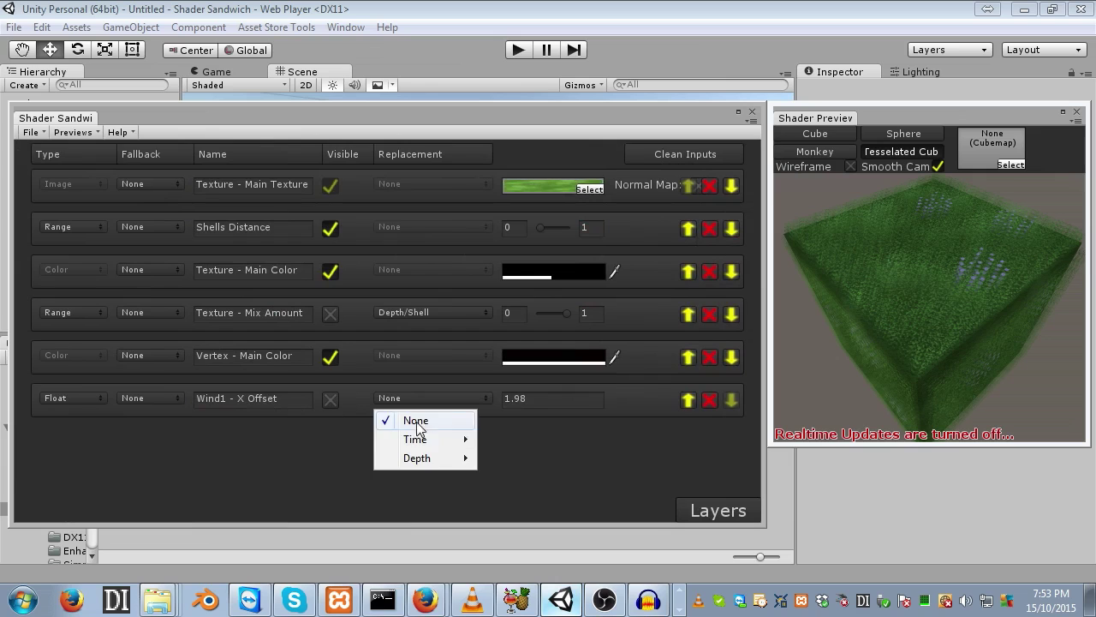
mouse_move(420, 439)
mouse_move(534, 443)
click(632, 441)
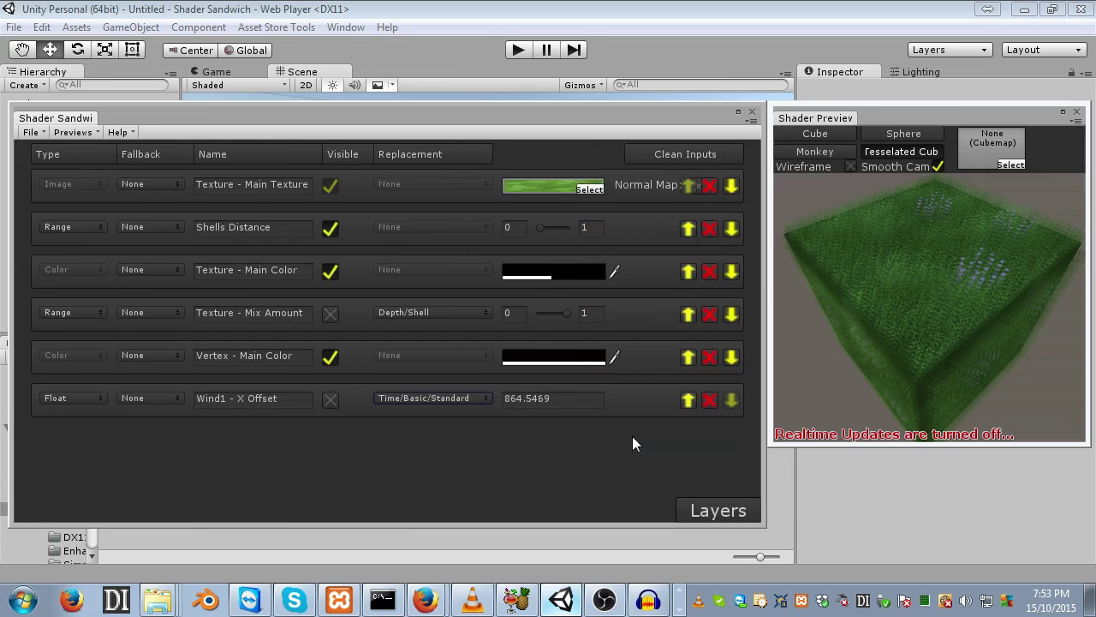
Step: Return to the Base layers and assign the Wind1 mask to the Vertex layer
click(727, 512)
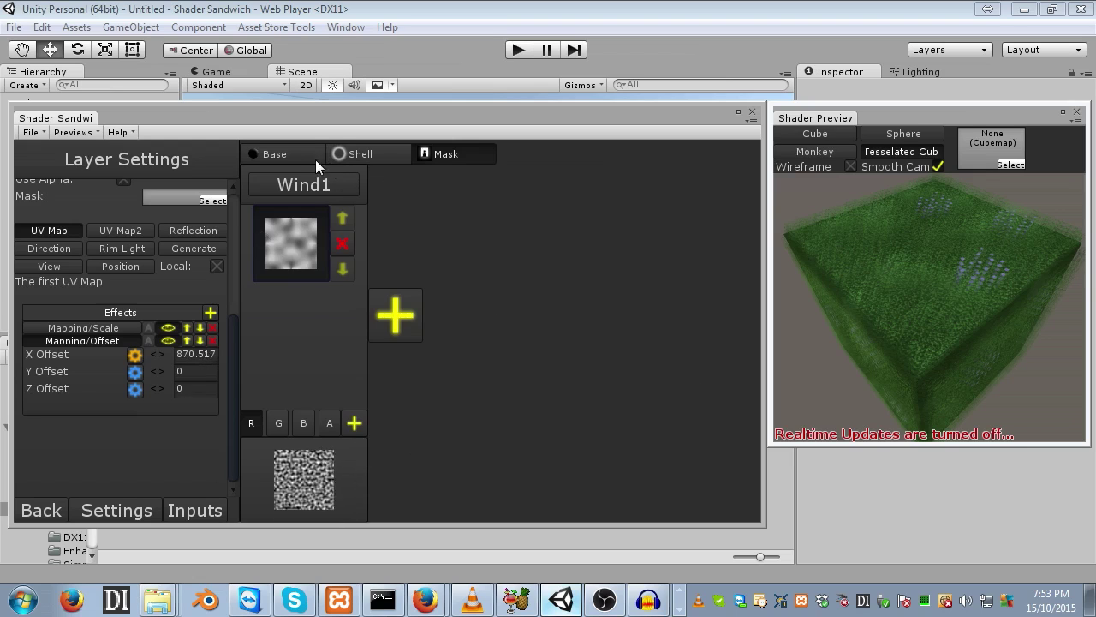
click(289, 154)
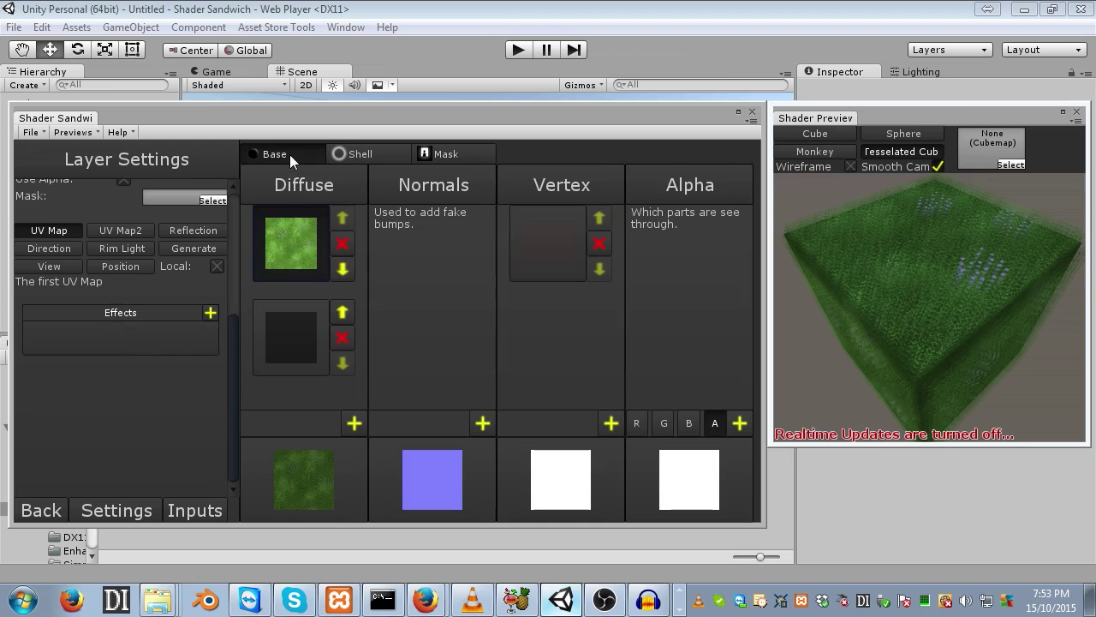
click(547, 249)
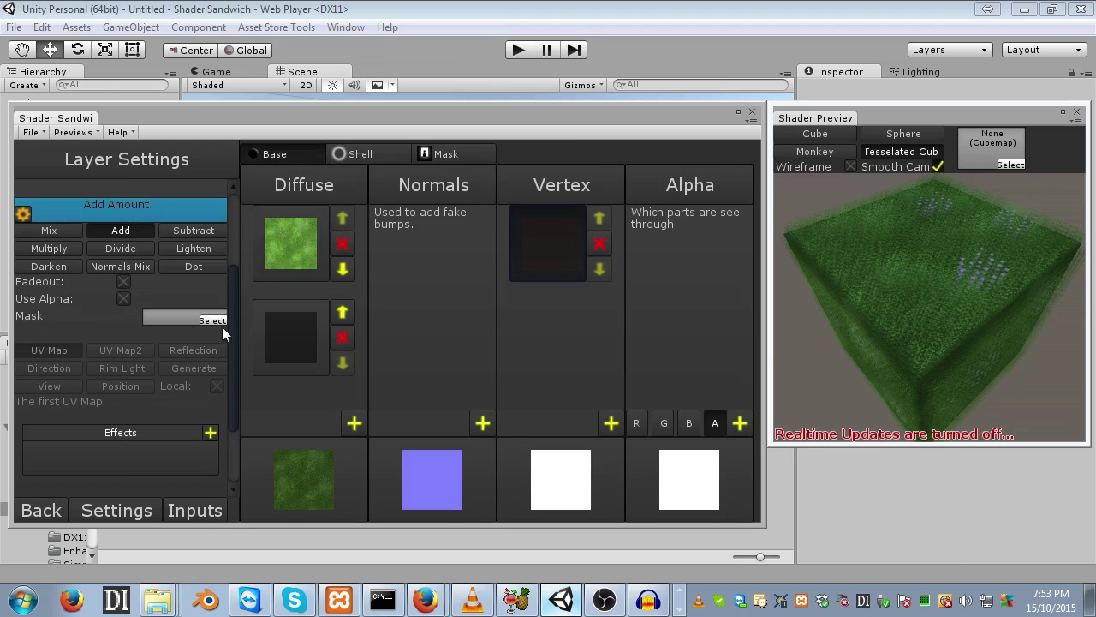
click(214, 319)
double_click(289, 489)
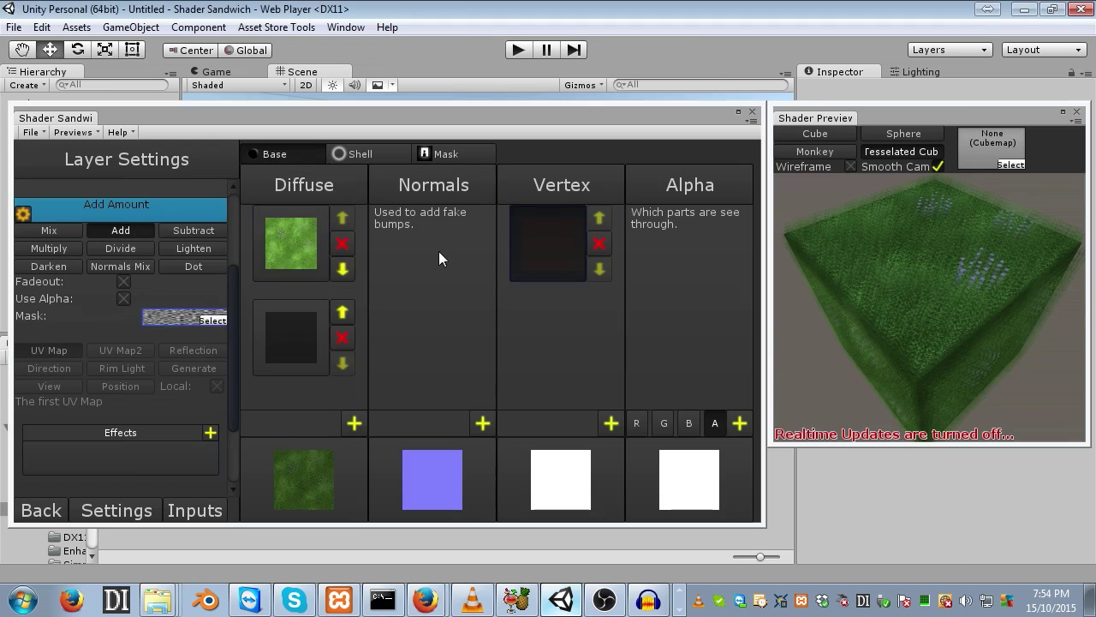
Step: Turn realtime preview updates back on and inspect the grass up close in the preview
click(69, 132)
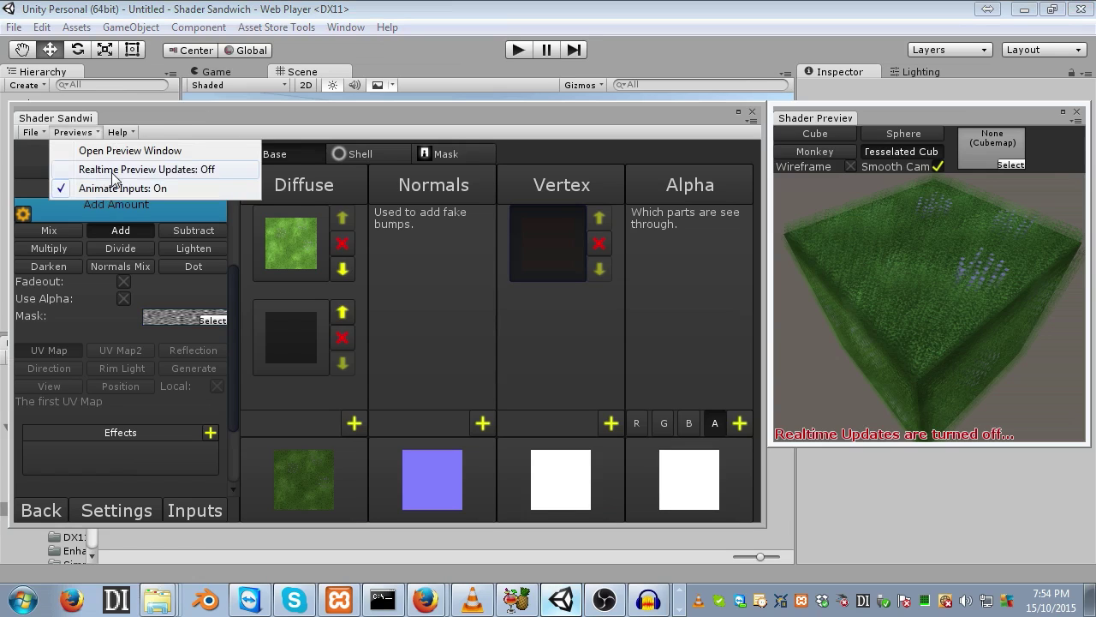
click(112, 172)
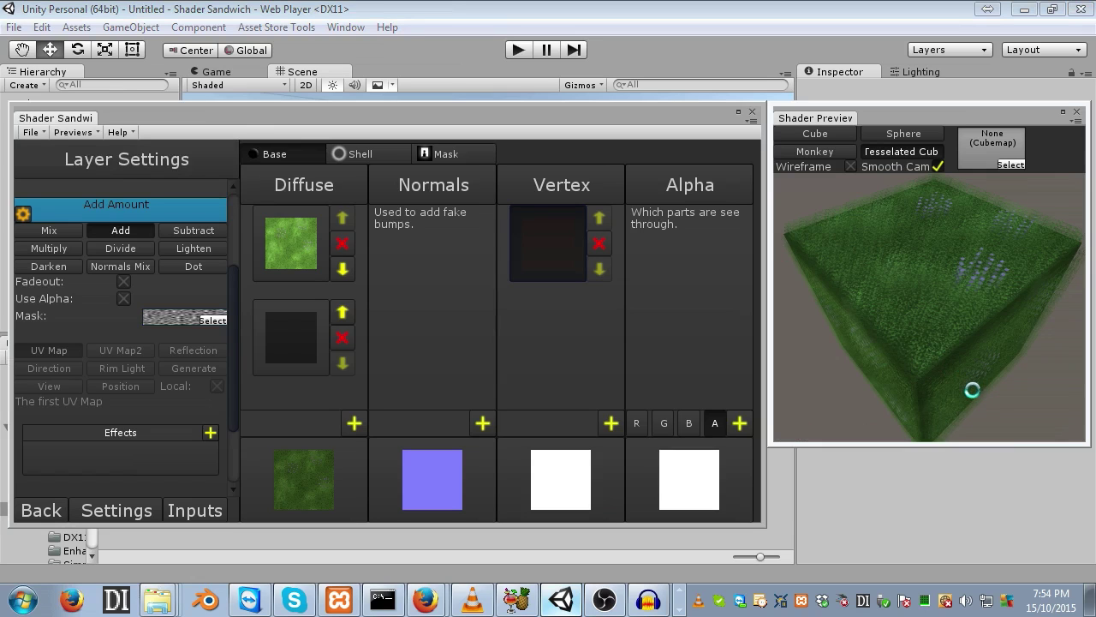
drag(967, 393, 981, 353)
scroll(234, 332, up, 4)
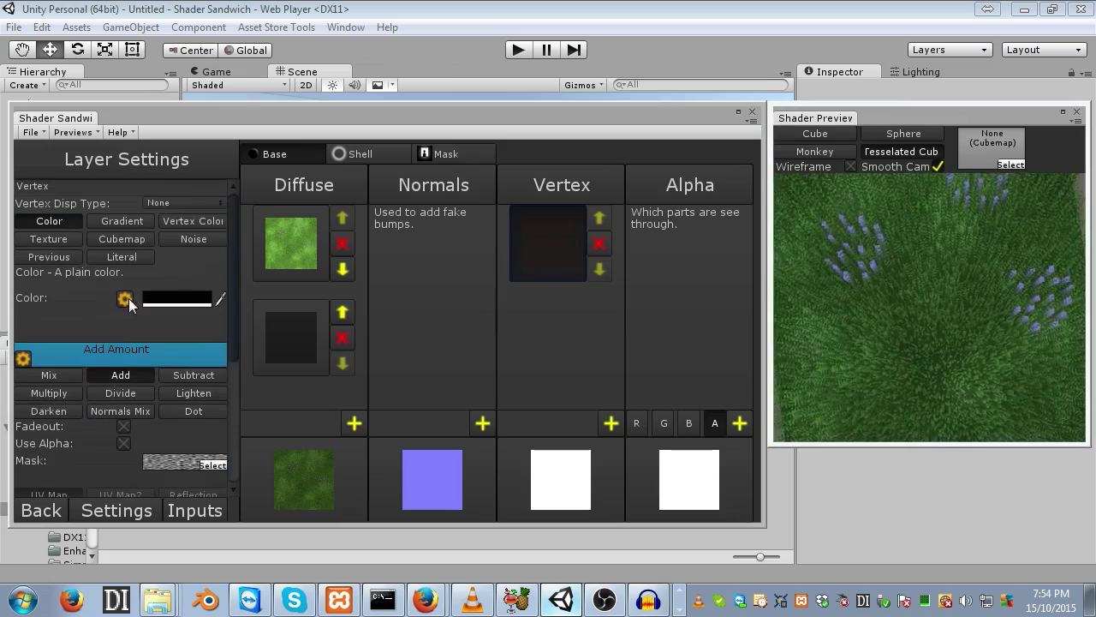
Step: Try a blue value of 6 in the Vertex layer's color, and restore it to 0
click(177, 301)
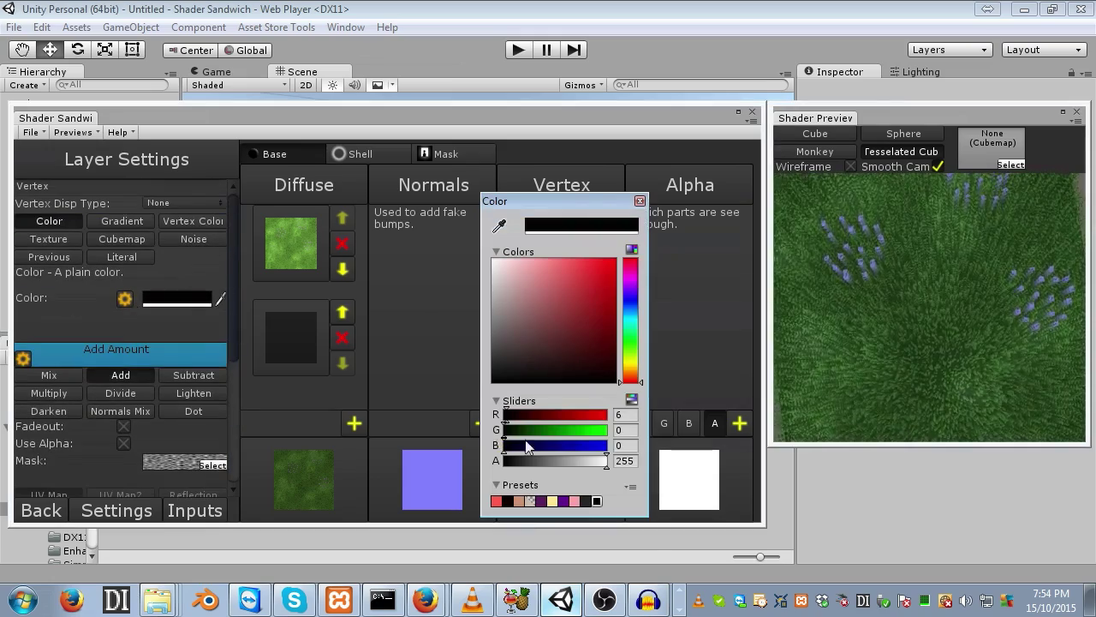
click(625, 446)
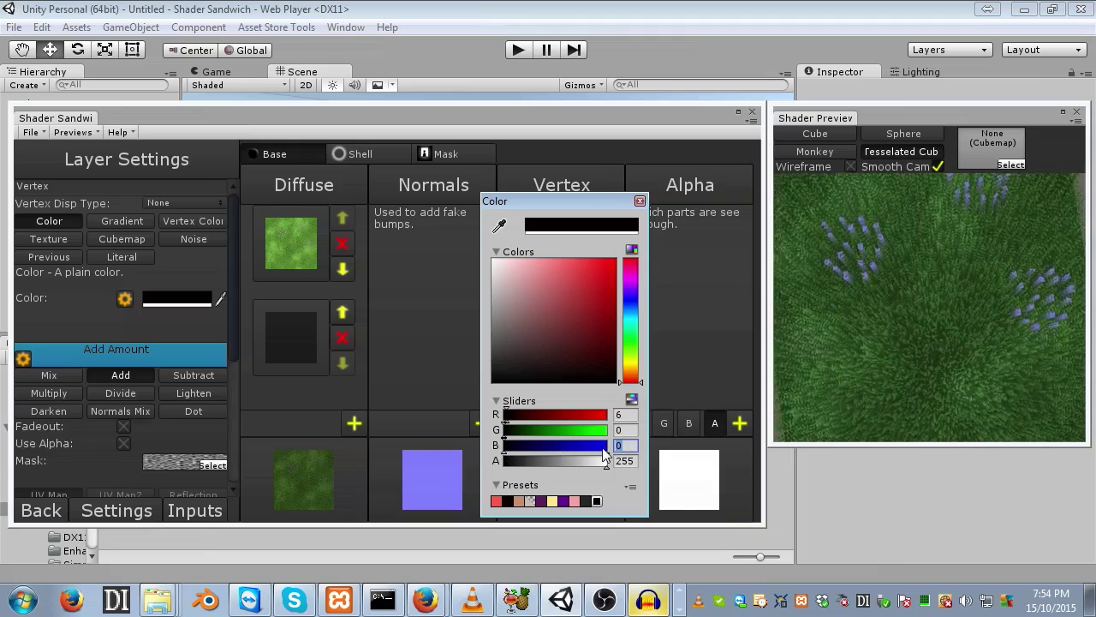
text(6)
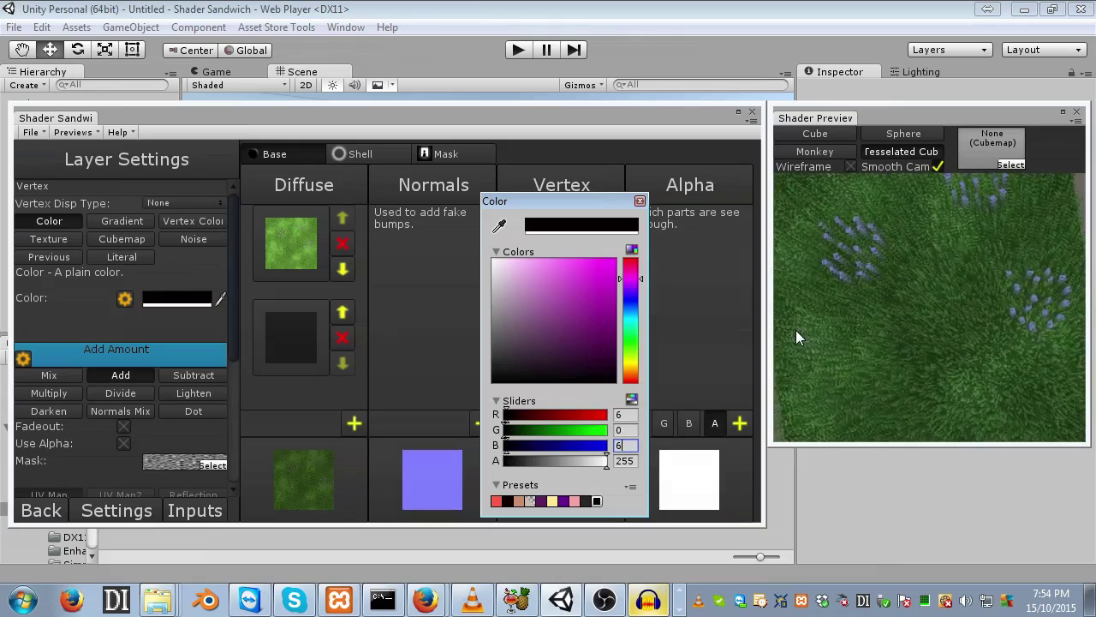
key(BackSpace)
text(0)
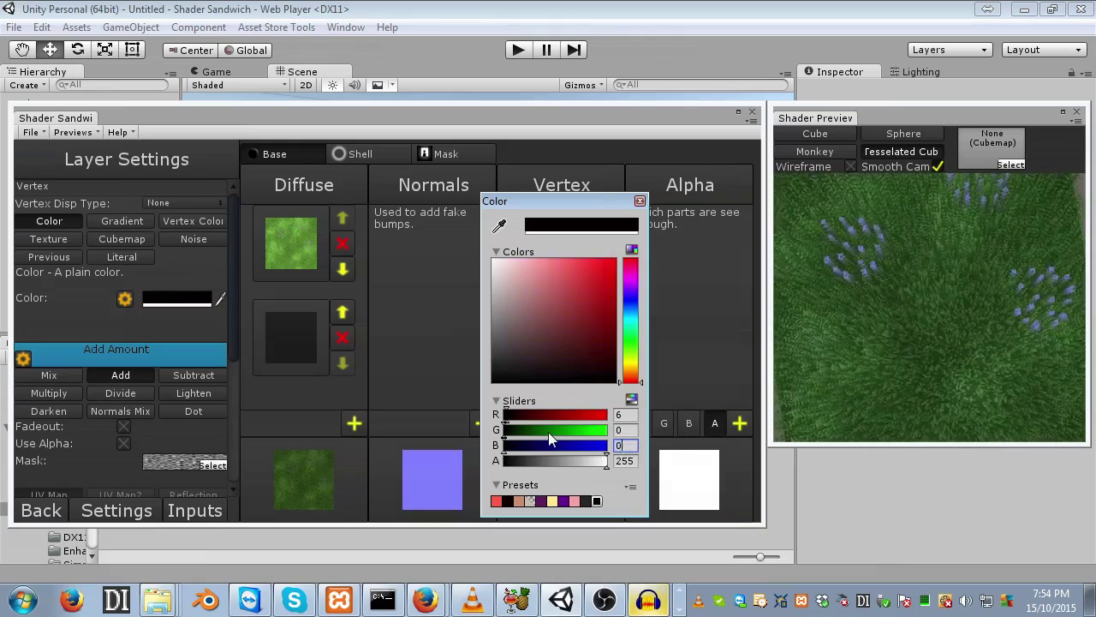
click(503, 115)
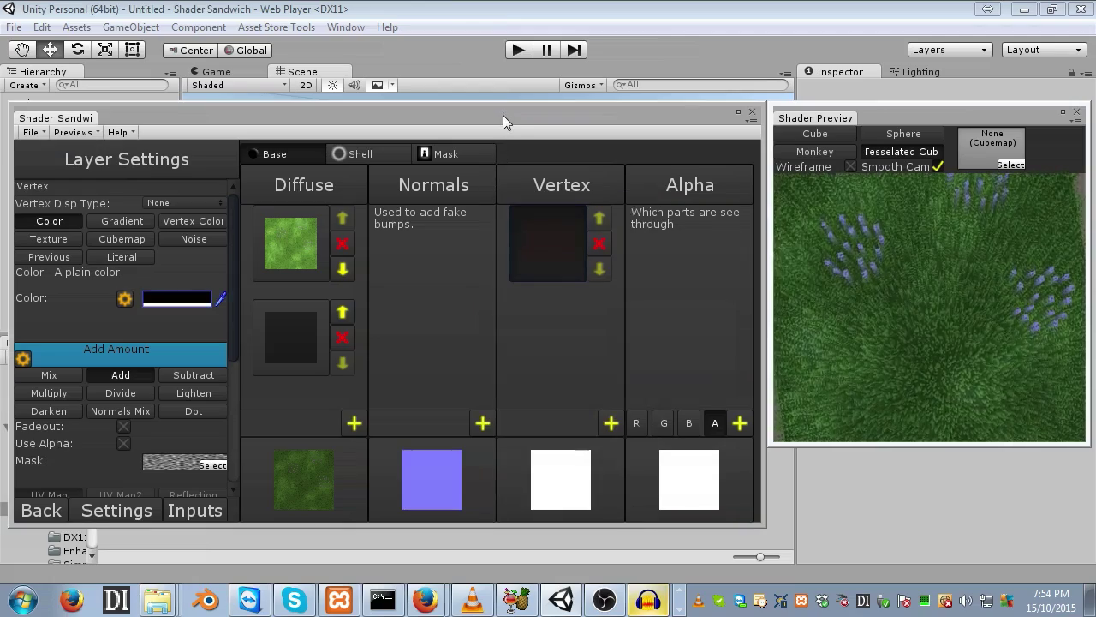
Step: Switch to the Mask layers and turn off realtime preview updates
click(474, 155)
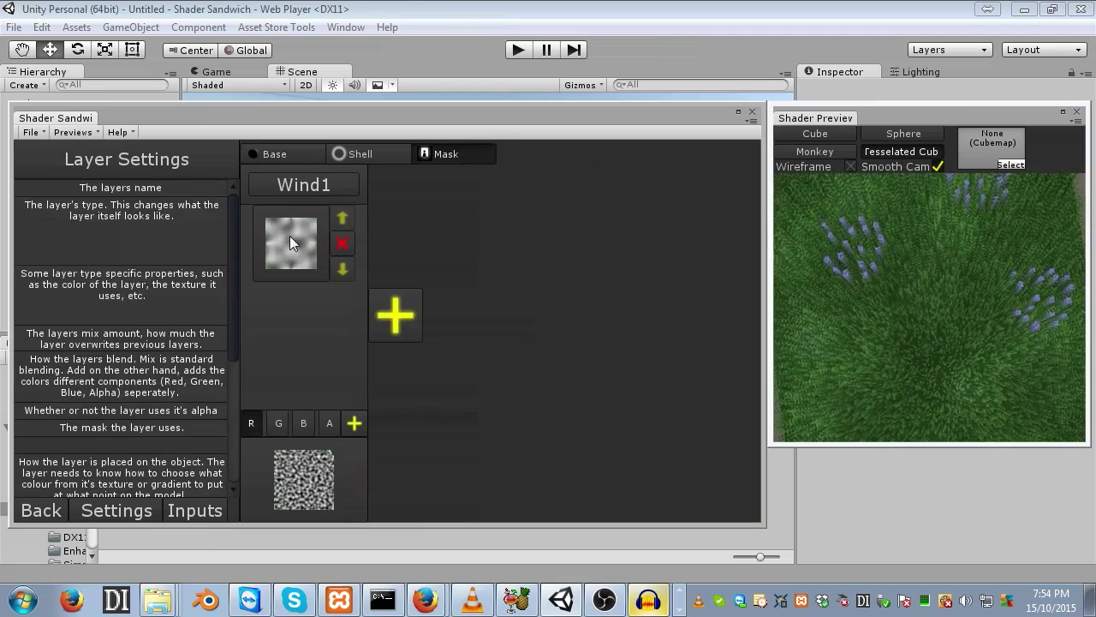
click(75, 133)
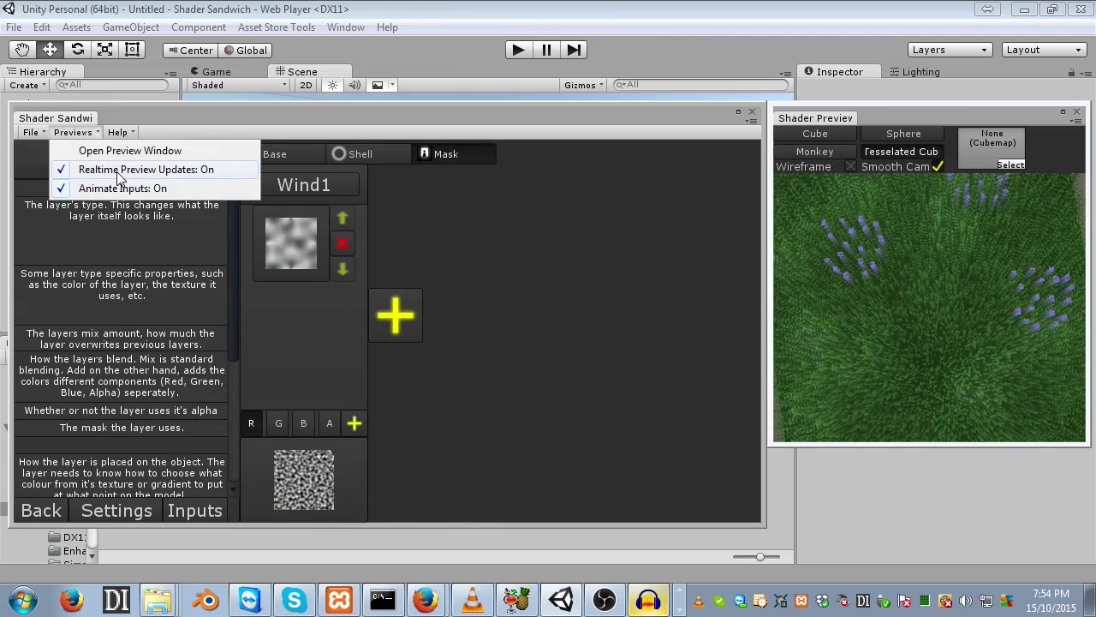
click(119, 169)
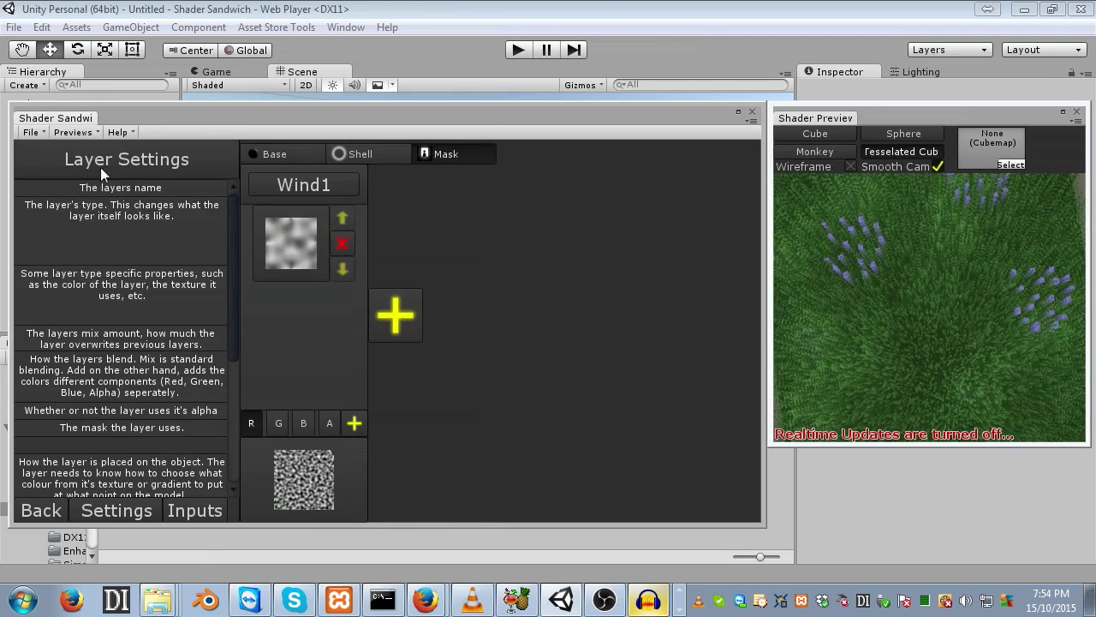
Step: Add a second mask named Wind2 and paste a copy of the Wind1 noise layer into it
click(390, 315)
click(454, 188)
key(BackSpace)
text(Wind)
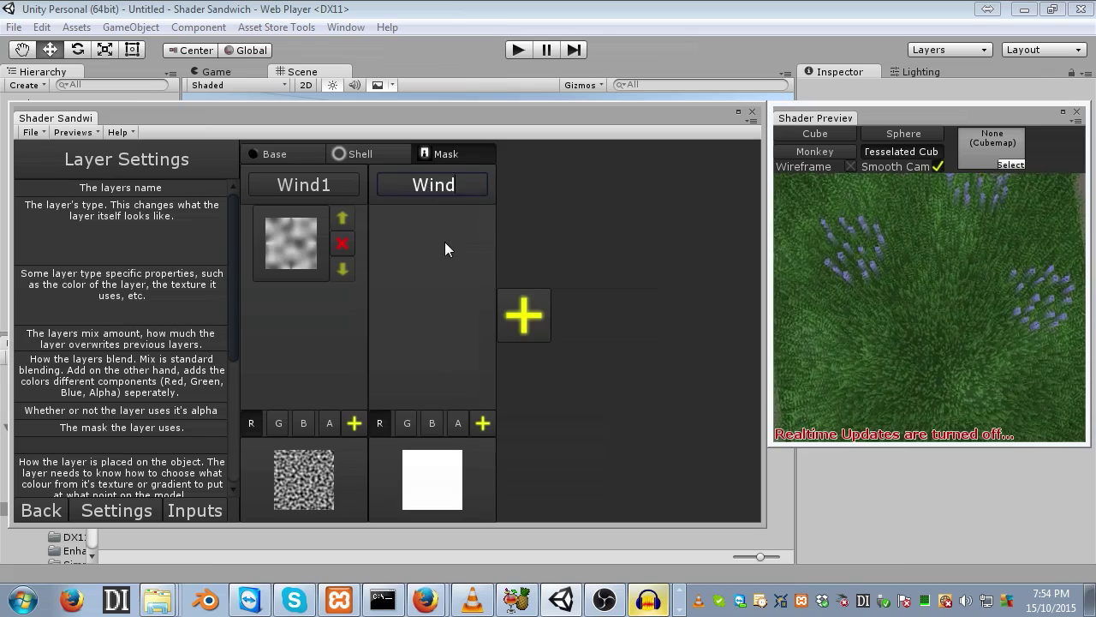
text(2)
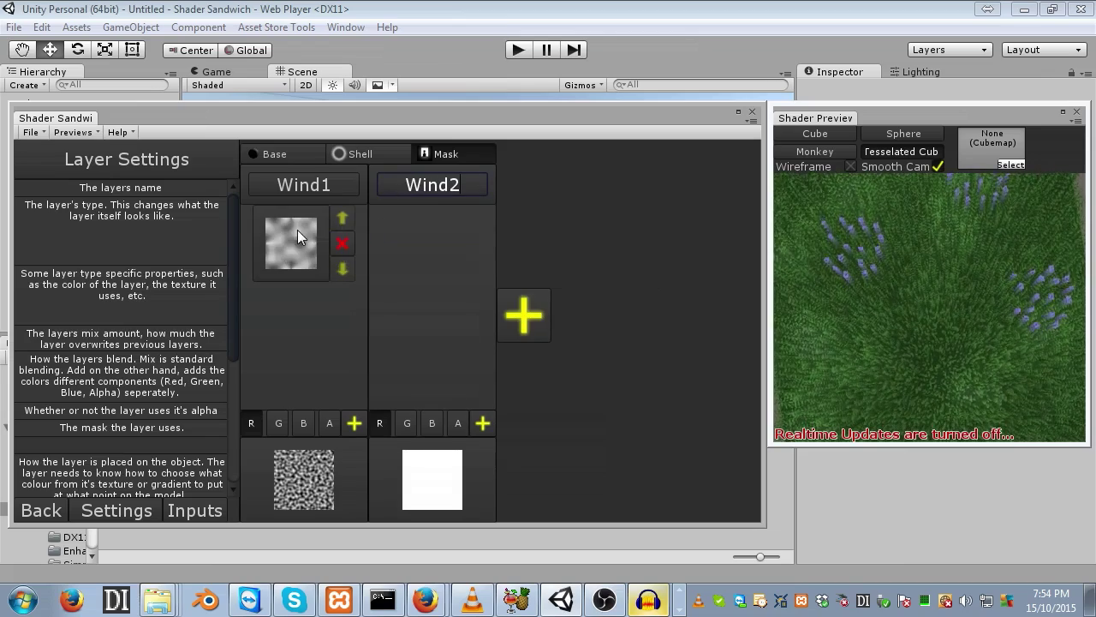
click(421, 247)
click(418, 232)
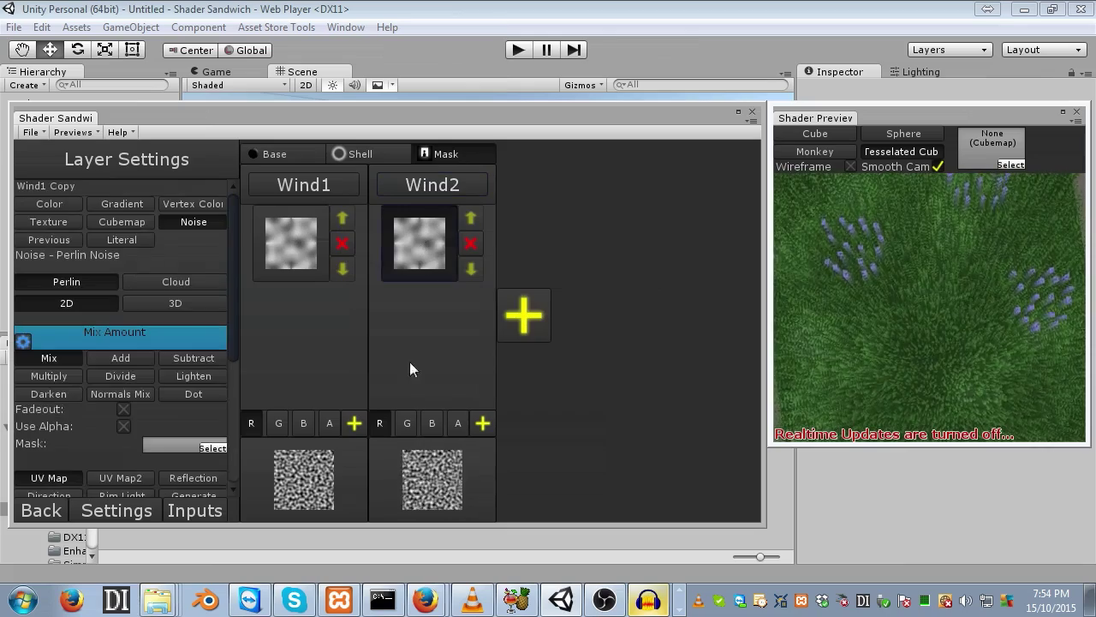
Step: Add another Mapping/Offset effect to the Wind2 noise layer with a Y Offset of 3.65, and compare it with Wind1
scroll(155, 373, down, 8)
click(211, 312)
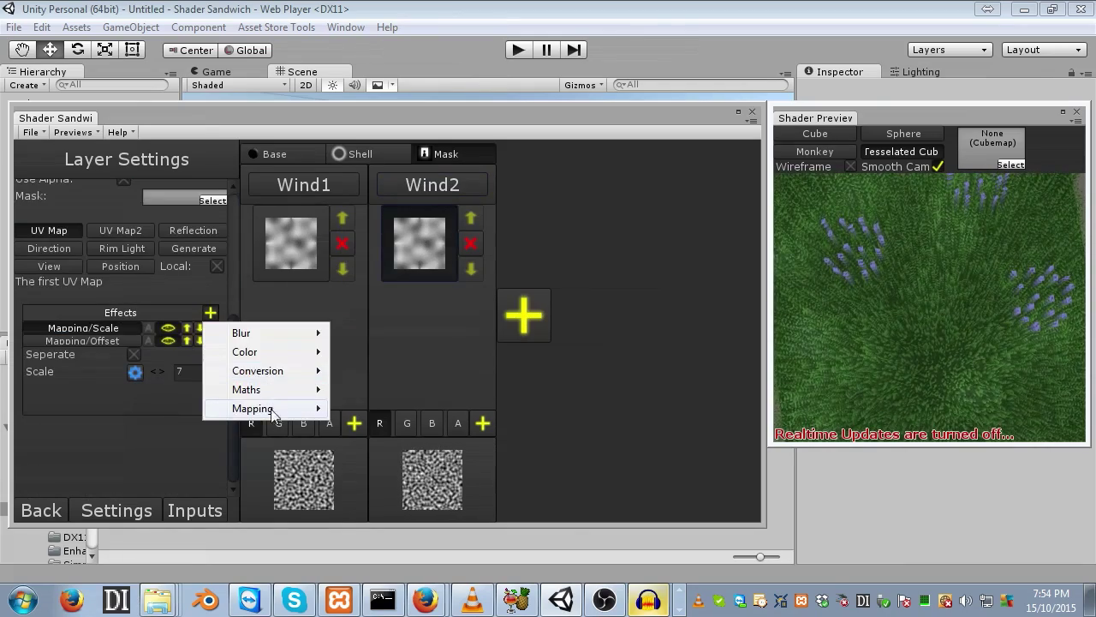
mouse_move(257, 406)
click(368, 430)
click(90, 354)
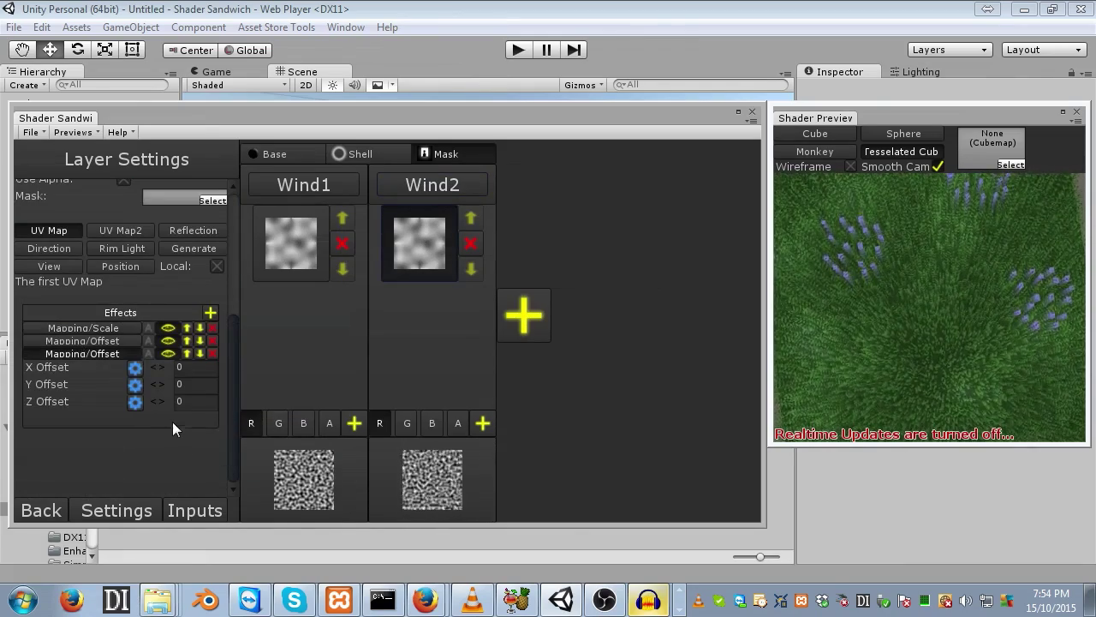
drag(163, 385, 265, 391)
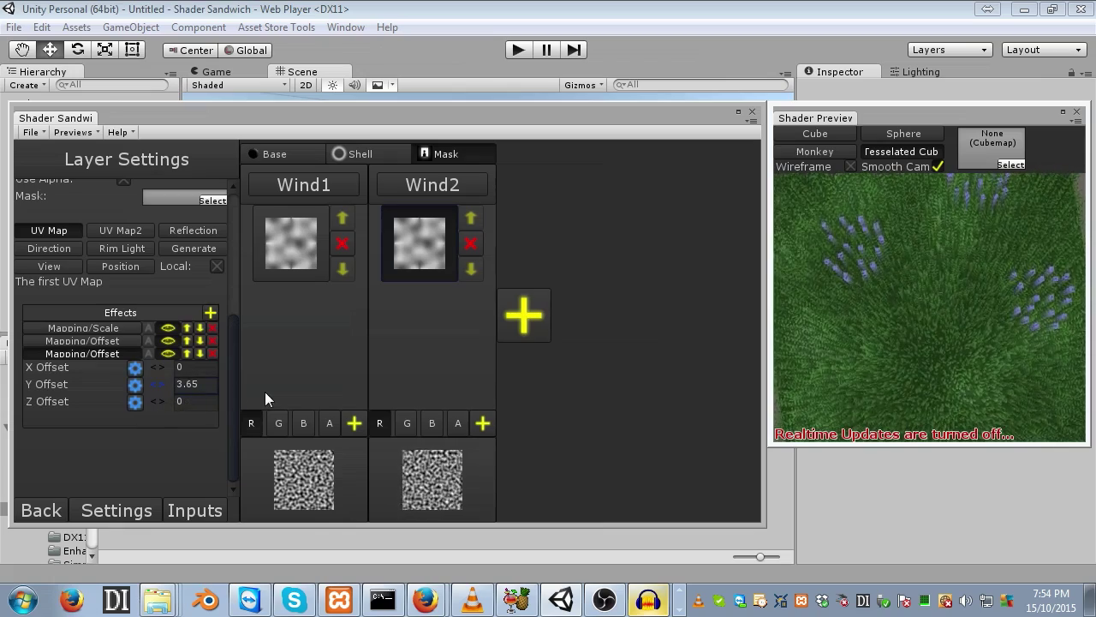
click(271, 245)
click(431, 252)
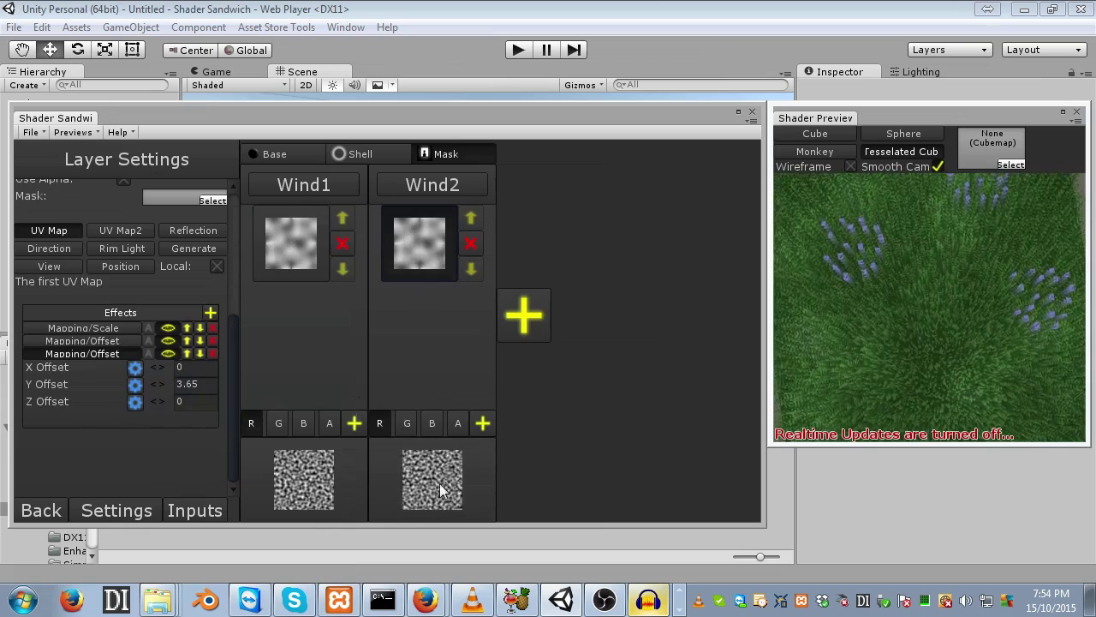
Step: Return to the Base layers and duplicate the color layer in the Vertex channel
click(286, 154)
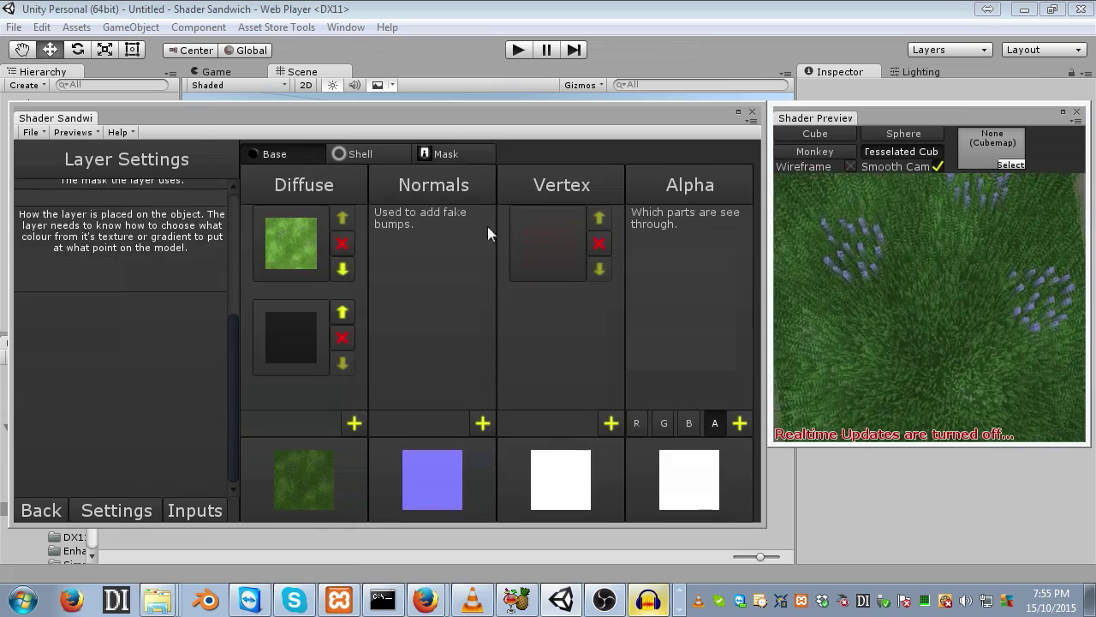
right_click(536, 228)
click(575, 308)
right_click(575, 316)
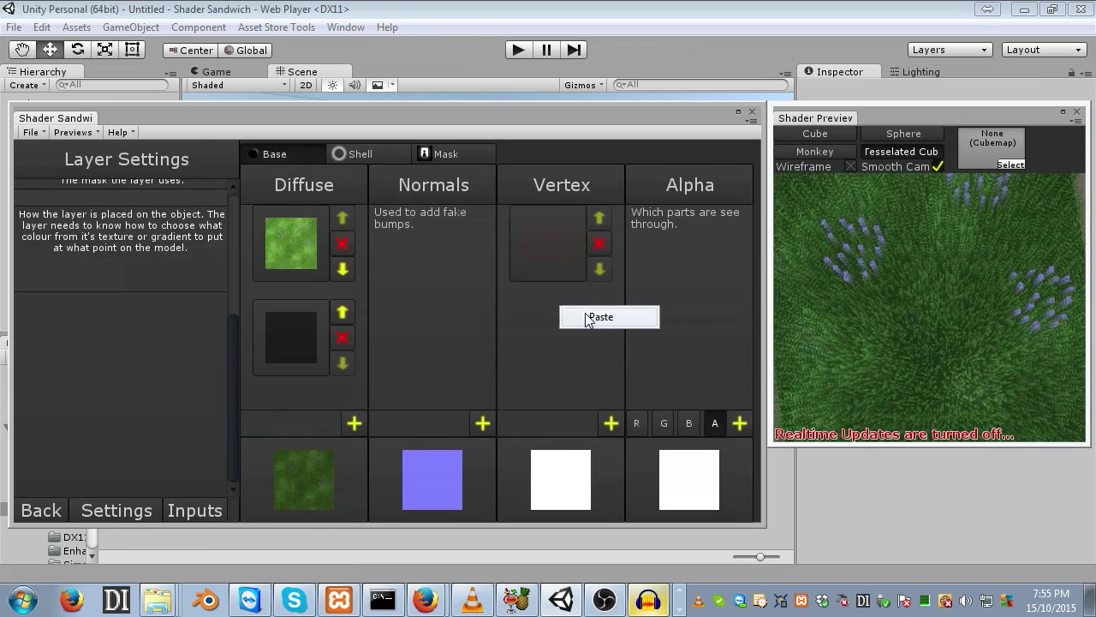
click(590, 315)
Step: Assign the Wind2 mask to the copied Vertex layer
click(556, 352)
scroll(196, 331, up, 3)
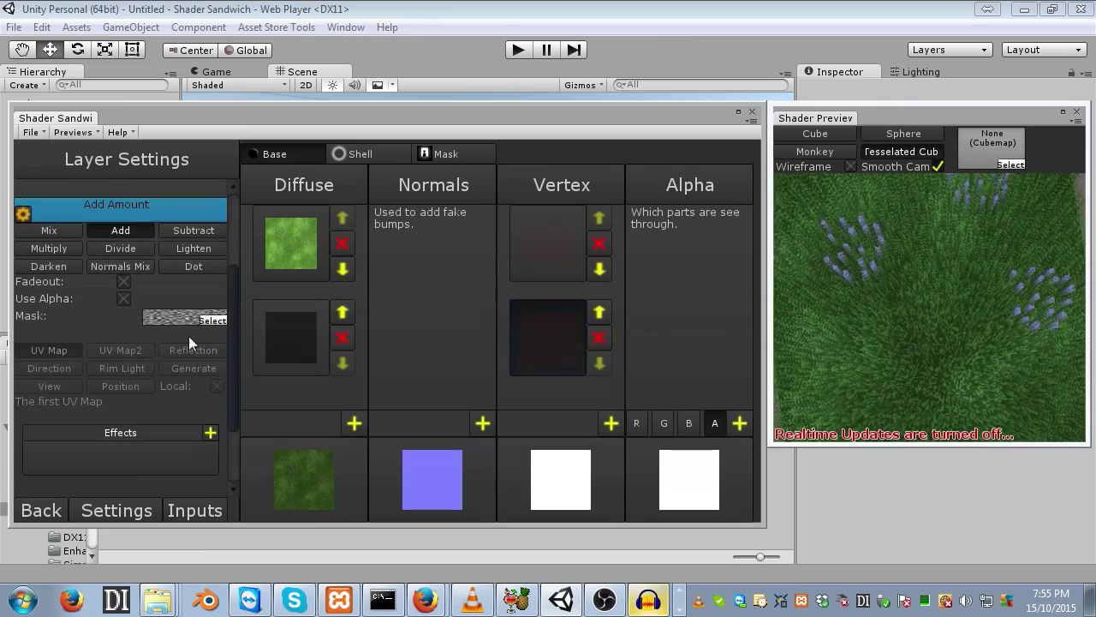
click(215, 322)
double_click(357, 467)
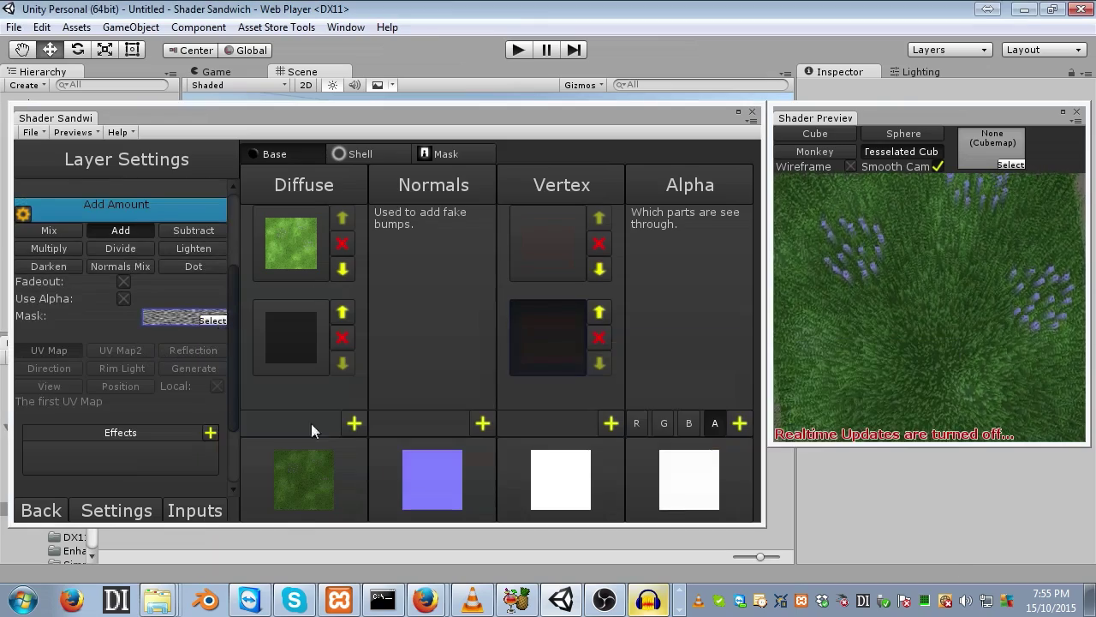
Step: Set the Vertex Copy layer's color to red 0 and blue 6
drag(232, 294, 229, 198)
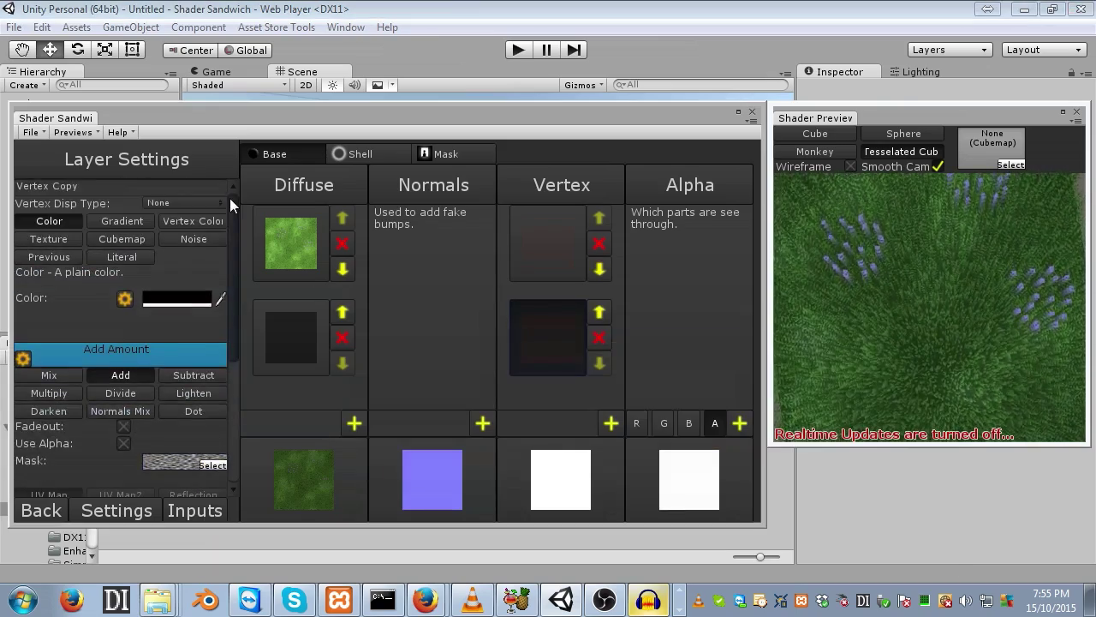
click(126, 300)
click(182, 280)
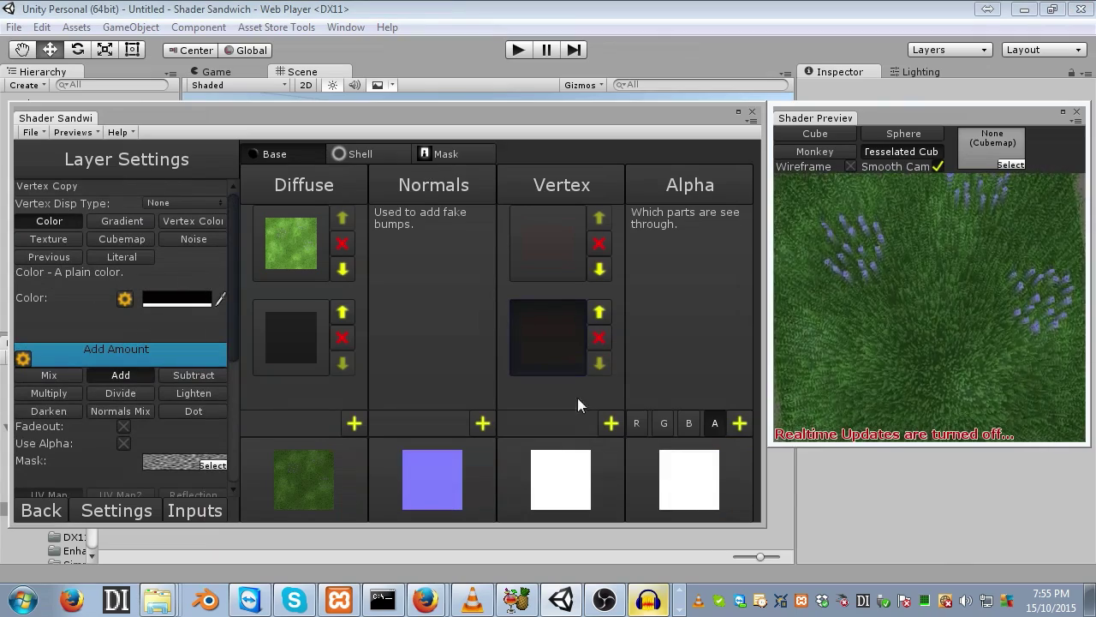
click(158, 300)
click(624, 414)
text(6)
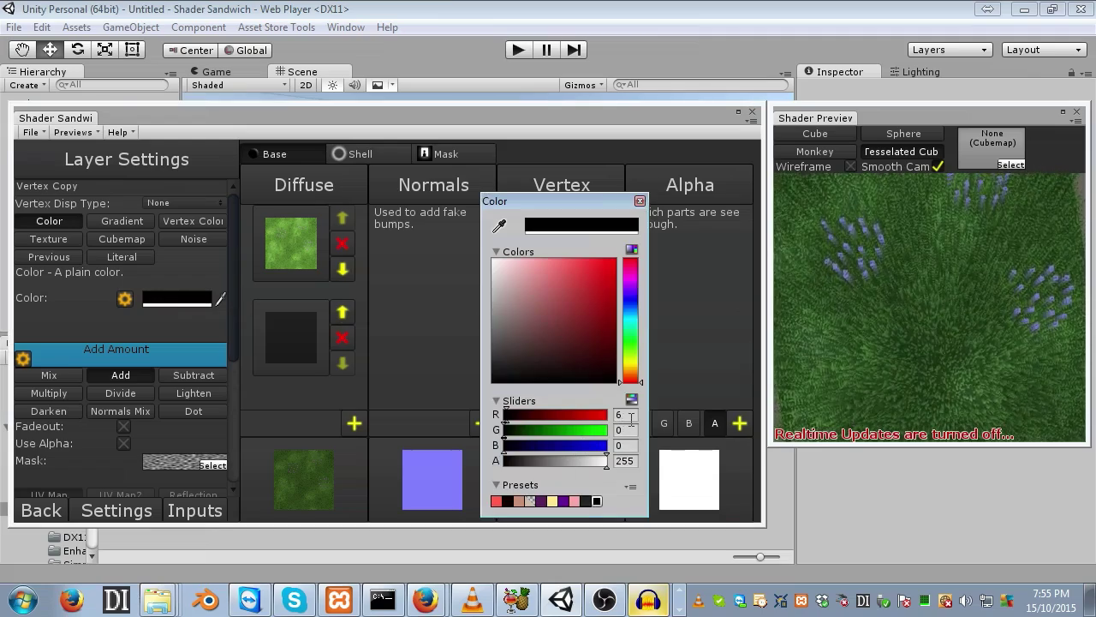
key(BackSpace)
key(Tab)
key(Tab)
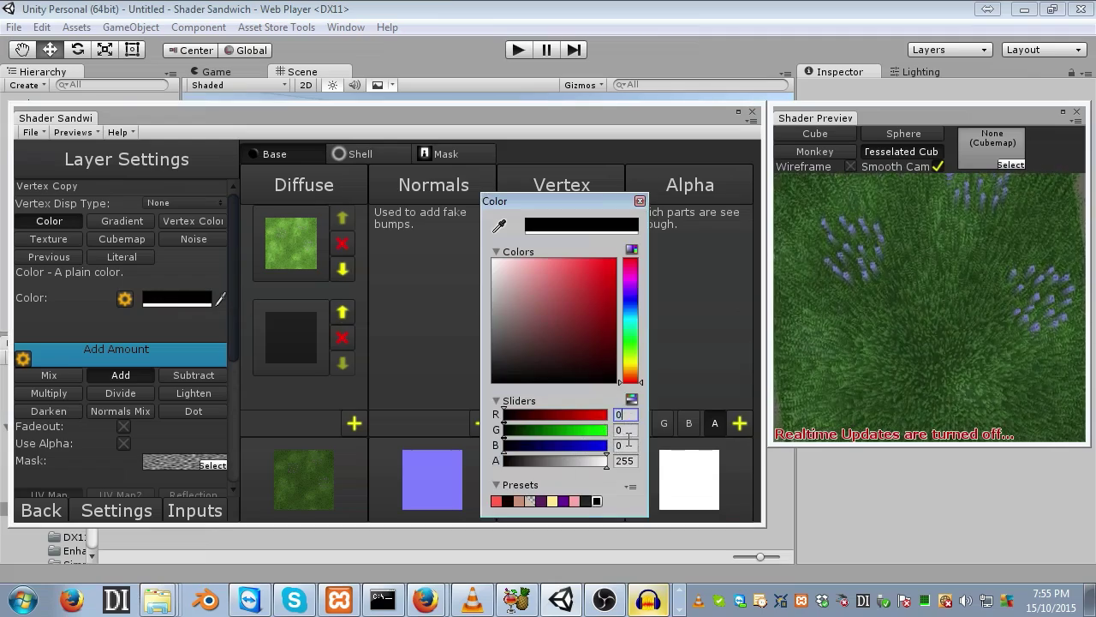
text(6)
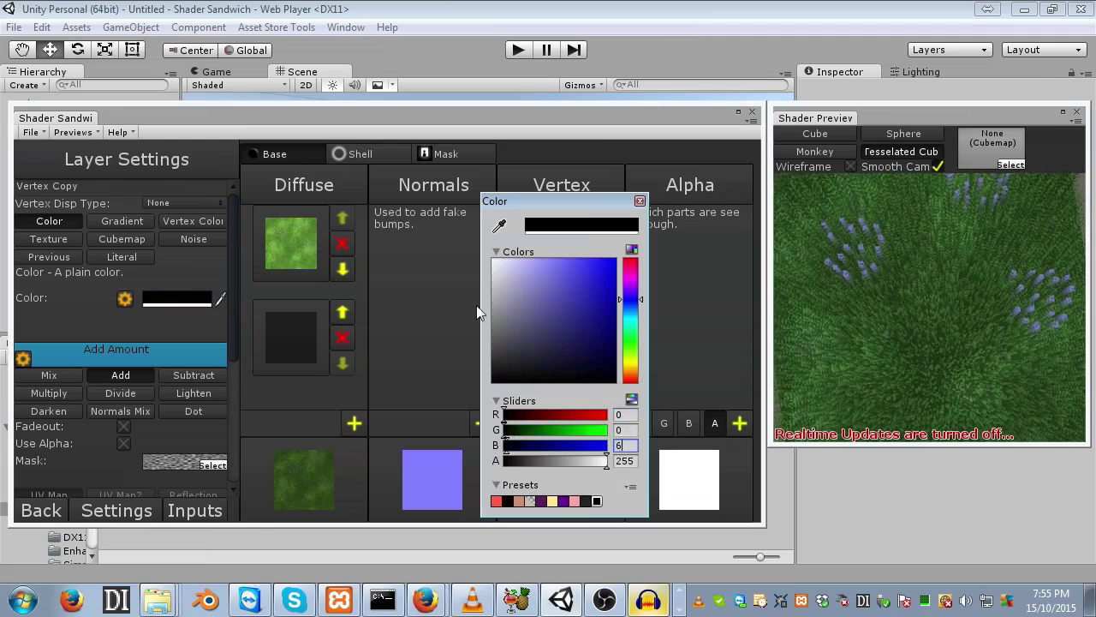
Step: Turn on realtime preview updates and inspect the combined wind motion on the grass from near and far
click(81, 137)
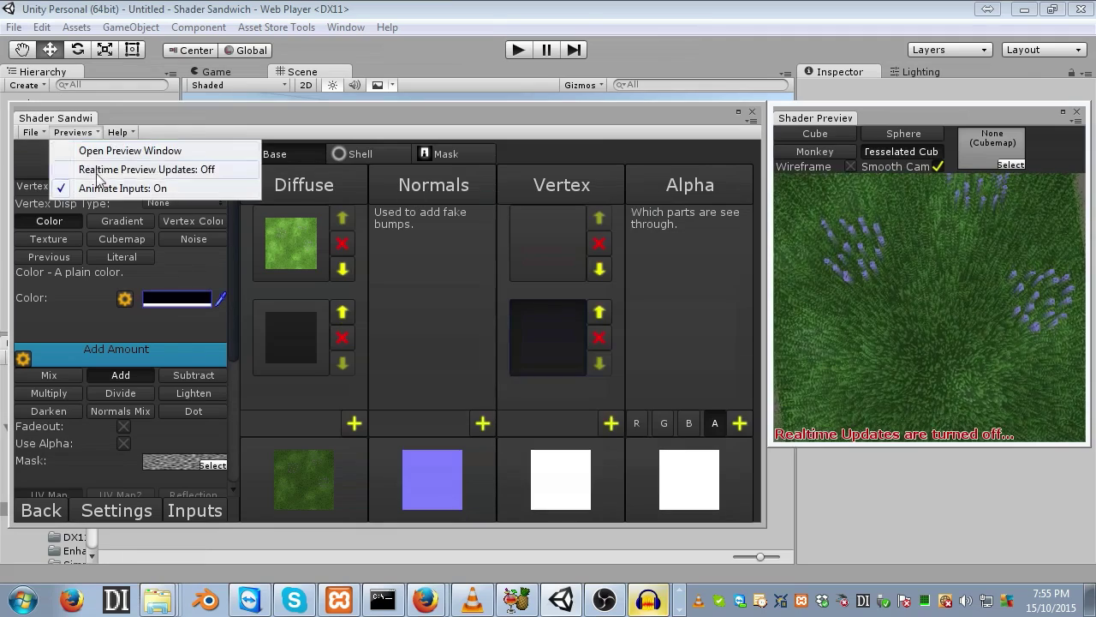
click(110, 168)
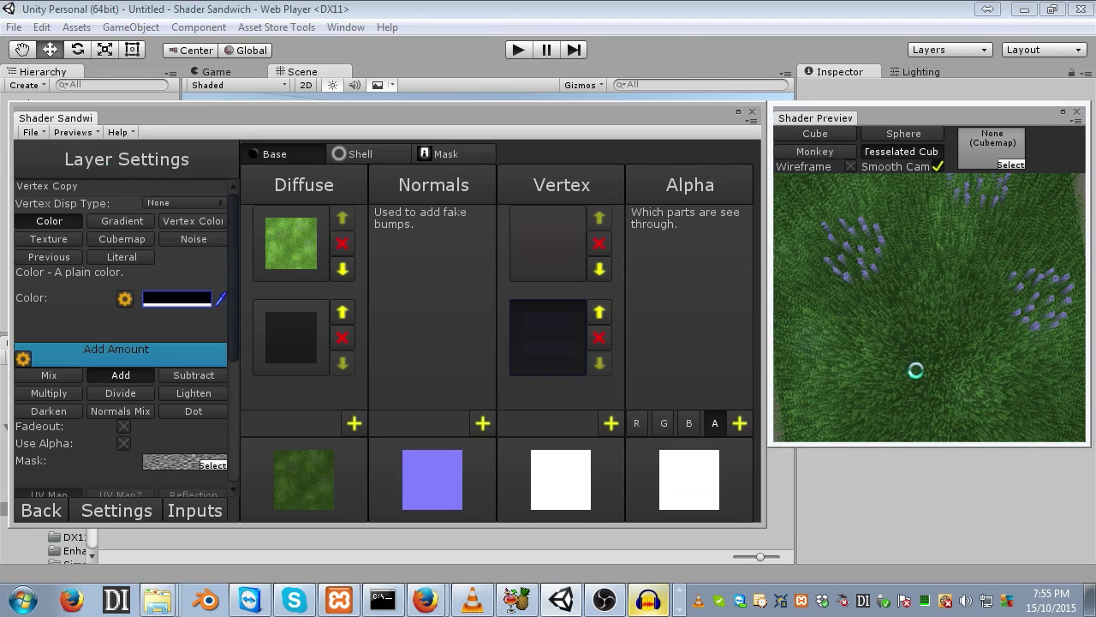
scroll(933, 360, down, 5)
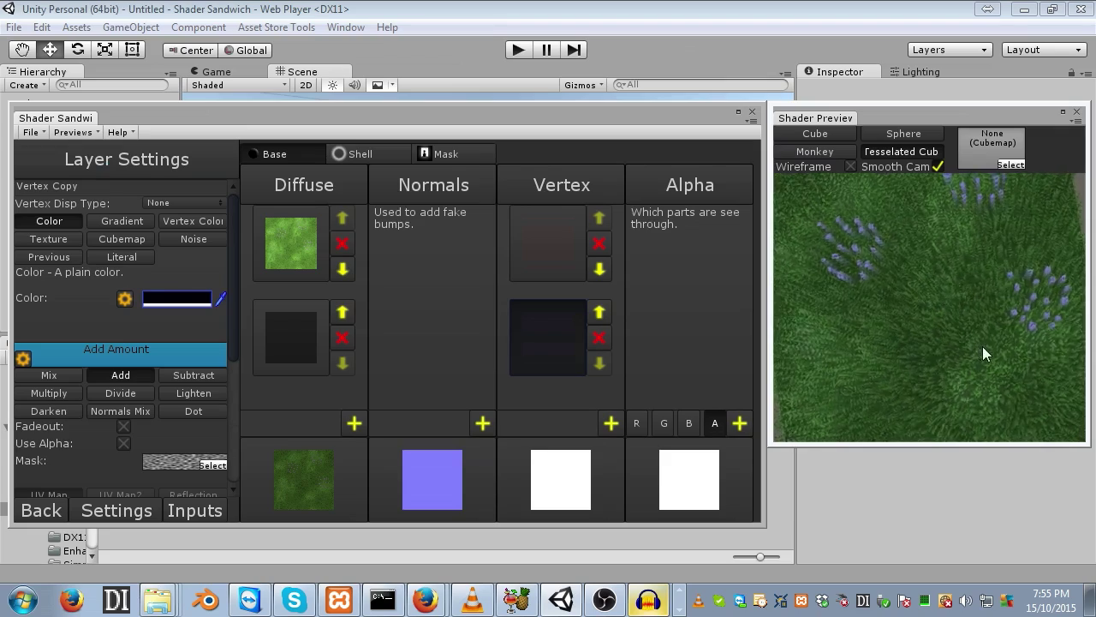
scroll(944, 319, up, 3)
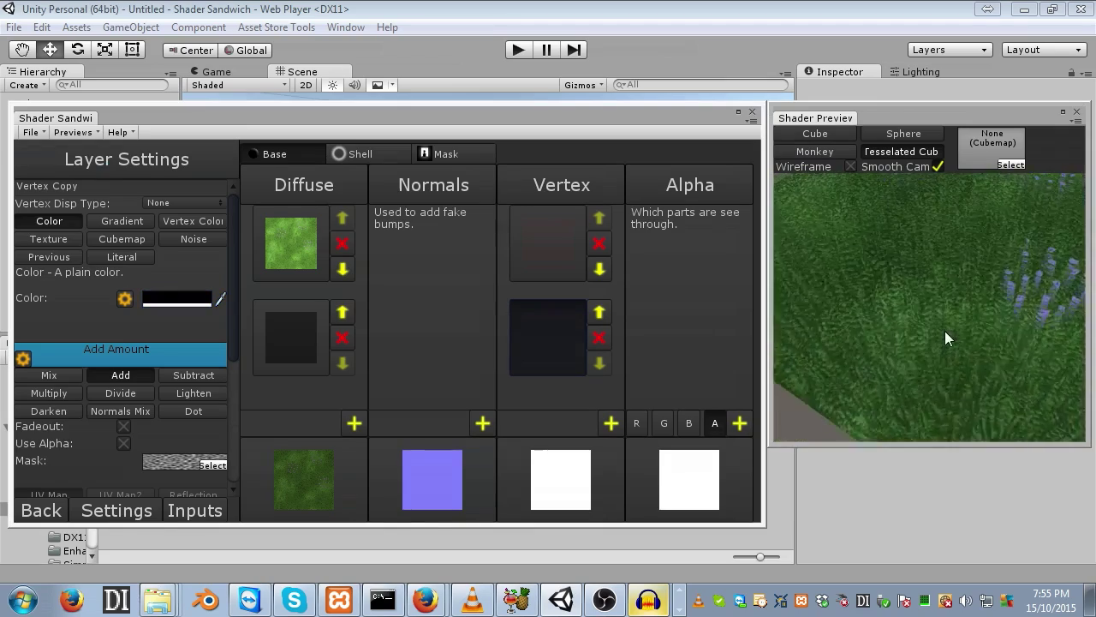
scroll(940, 336, down, 3)
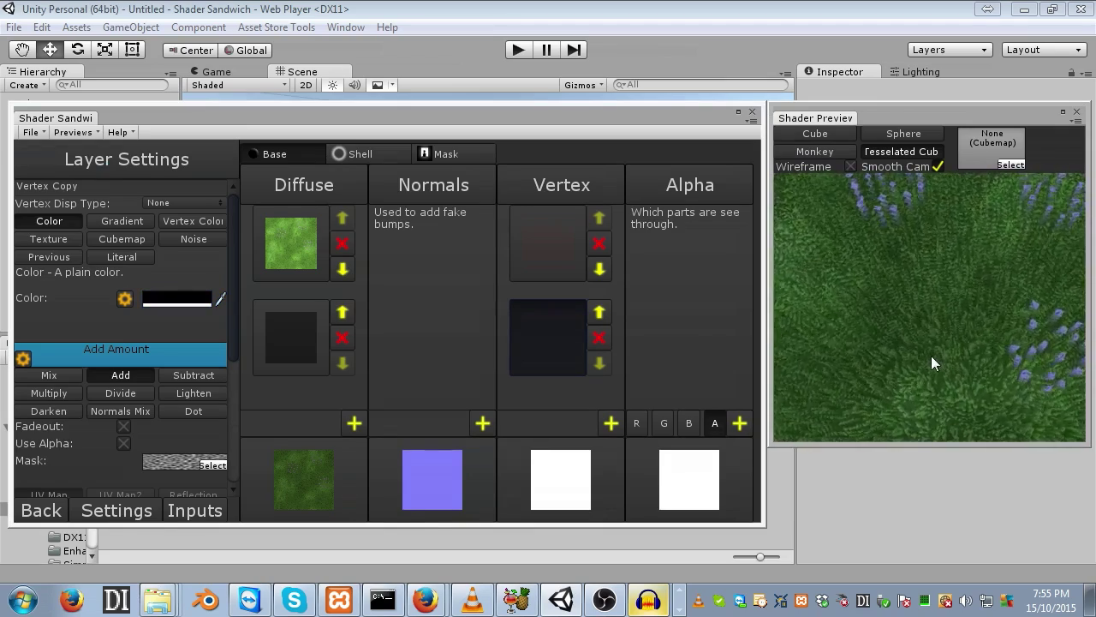
Step: Re-enter 6 as the blue value of the Vertex Copy color and open the original Vertex layer's color
click(184, 301)
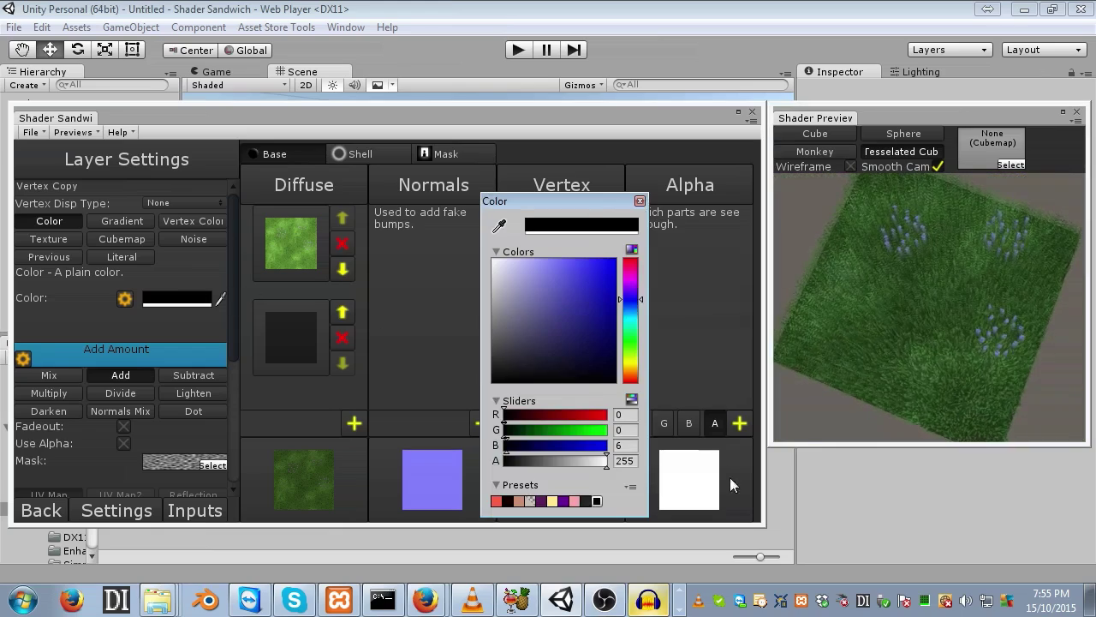
click(623, 445)
text(6)
click(548, 243)
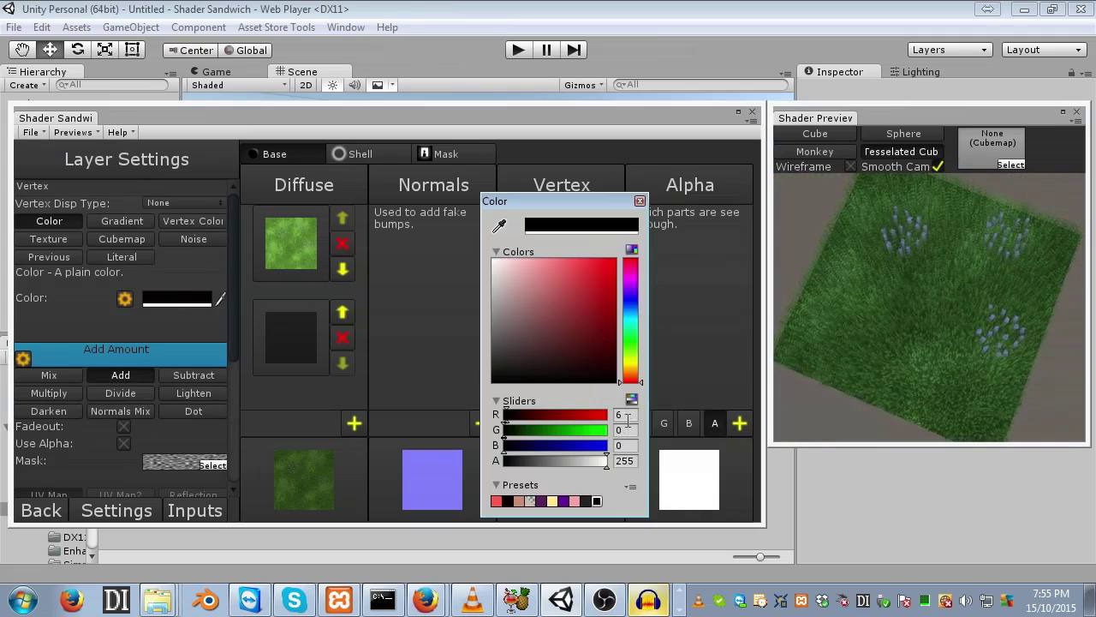
click(524, 232)
Step: Set the Shell Count of Shells (Fur/Grass) to 9 in the shader settings and view the whole grass cube
click(145, 501)
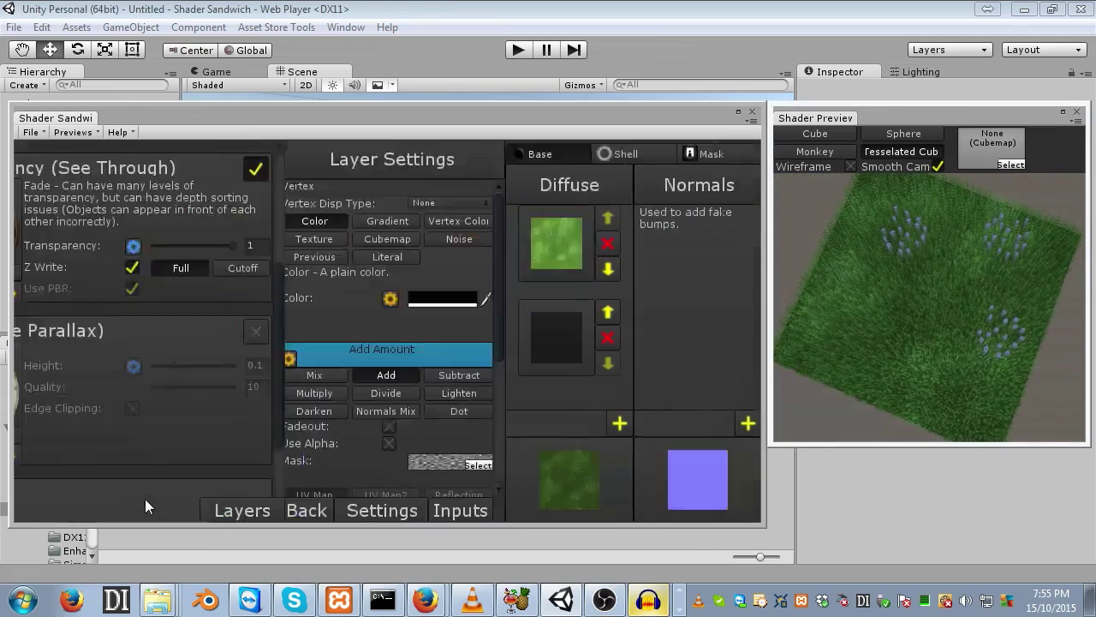
double_click(361, 348)
text(9)
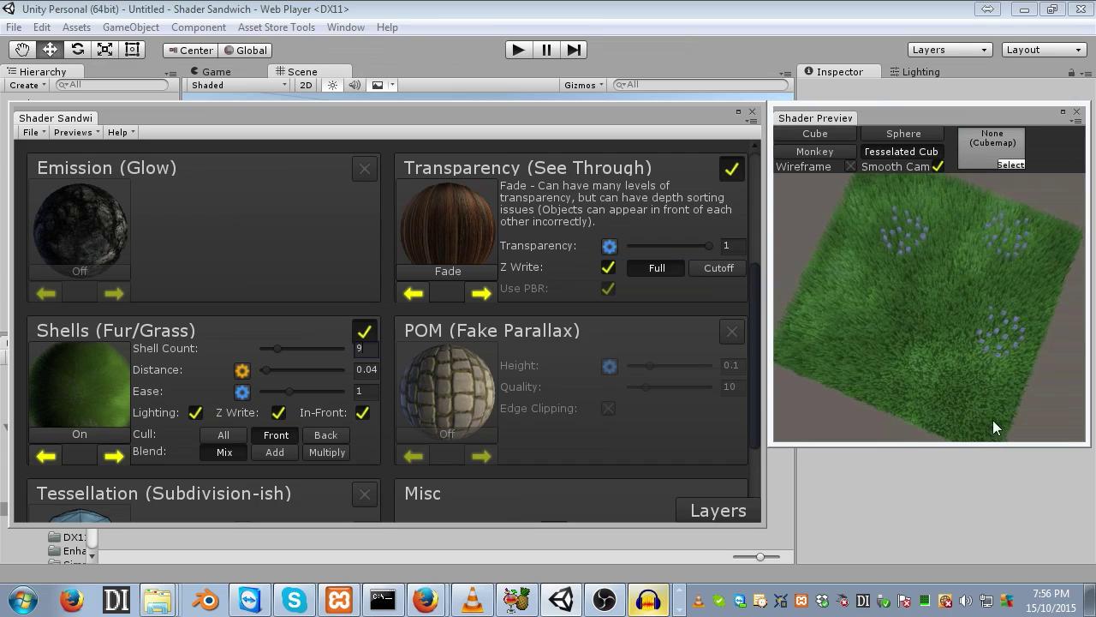
drag(956, 341, 966, 266)
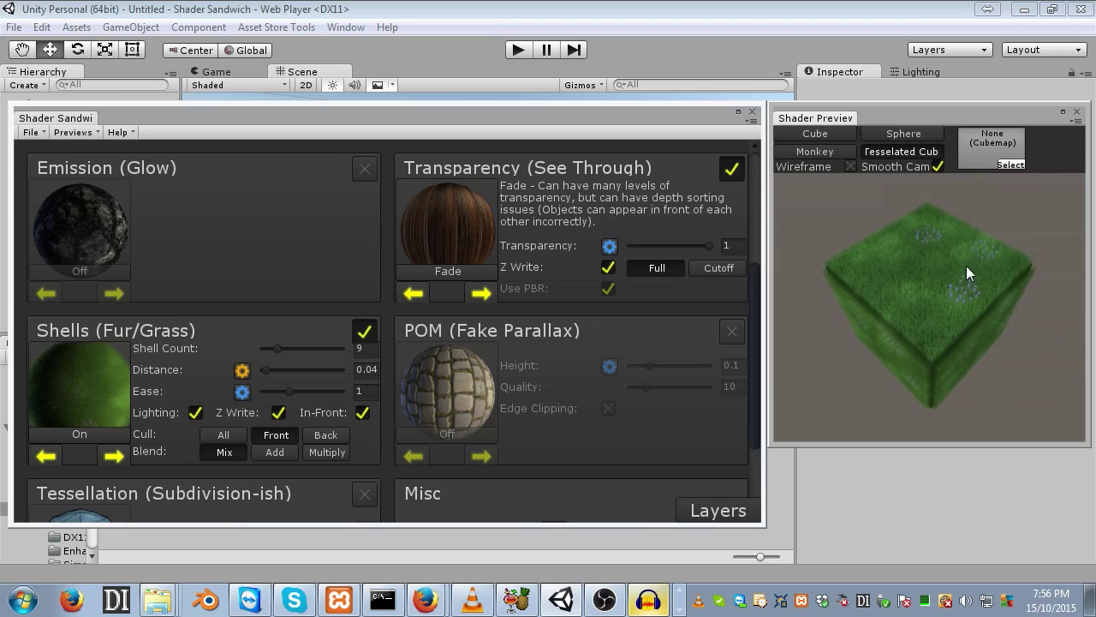